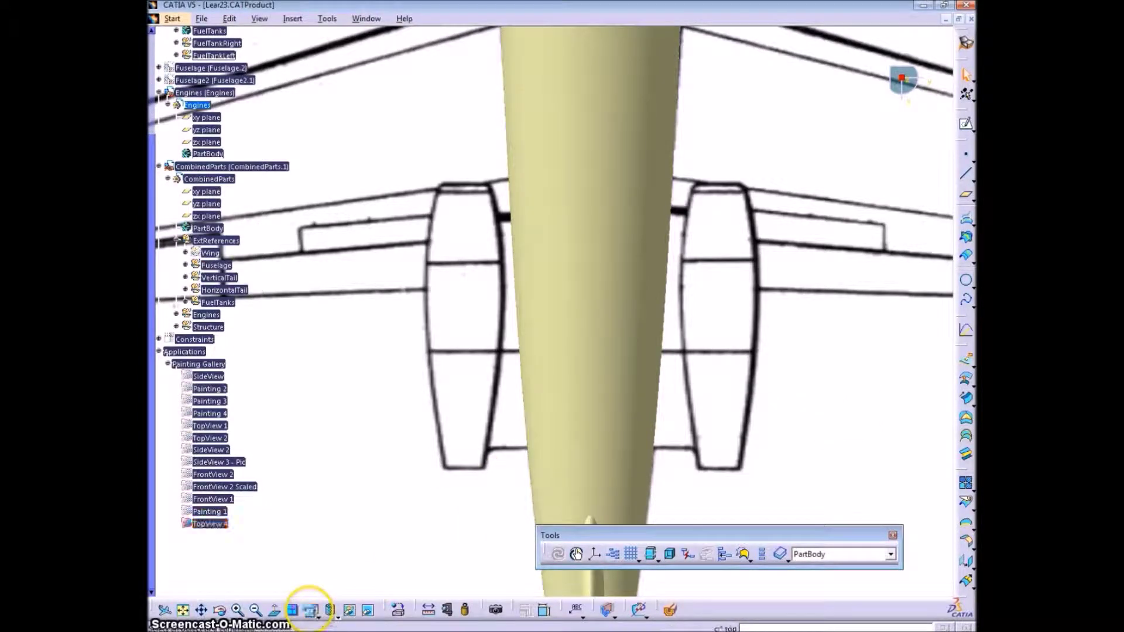
Set up a Measure Between using picking point for both selections, keeping distance, angle and components in the results panel
click(430, 611)
click(829, 395)
click(768, 405)
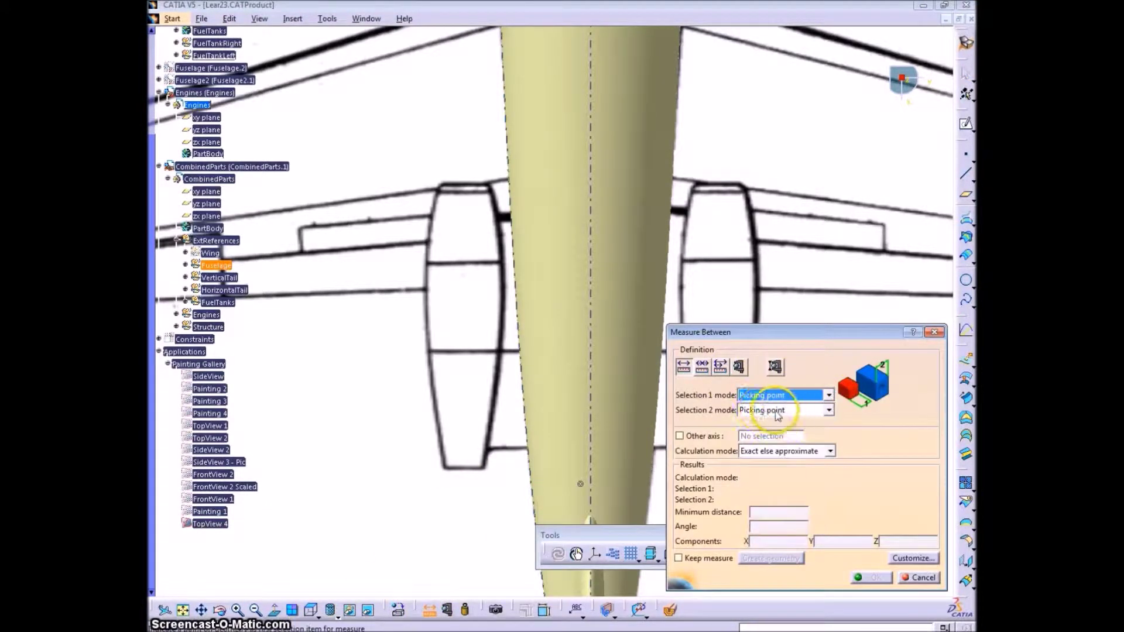
click(913, 558)
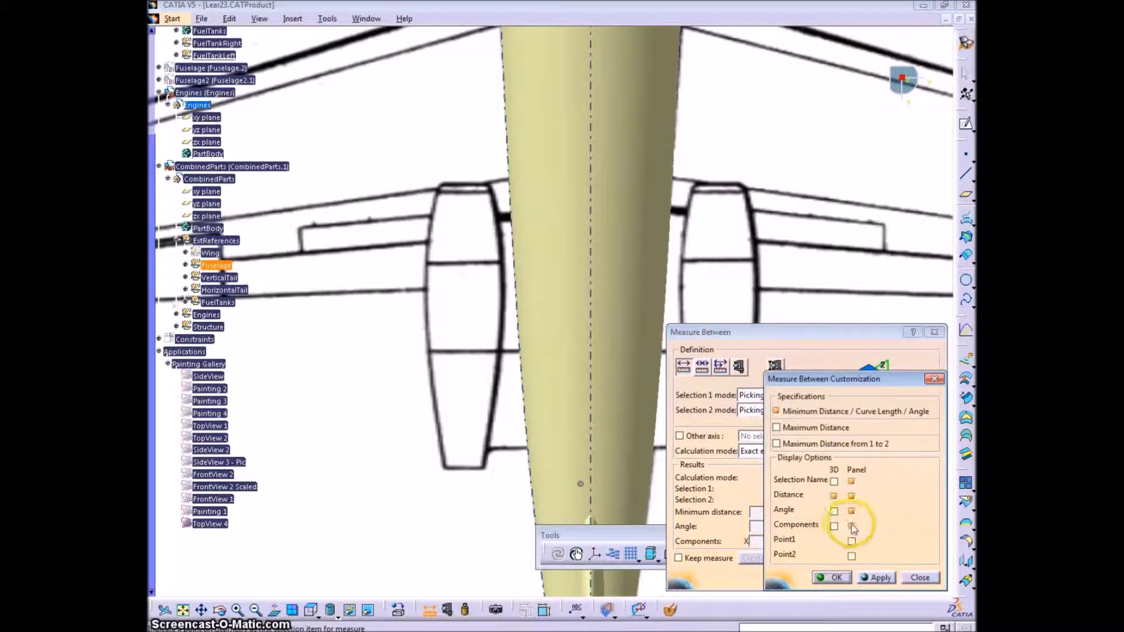
click(832, 578)
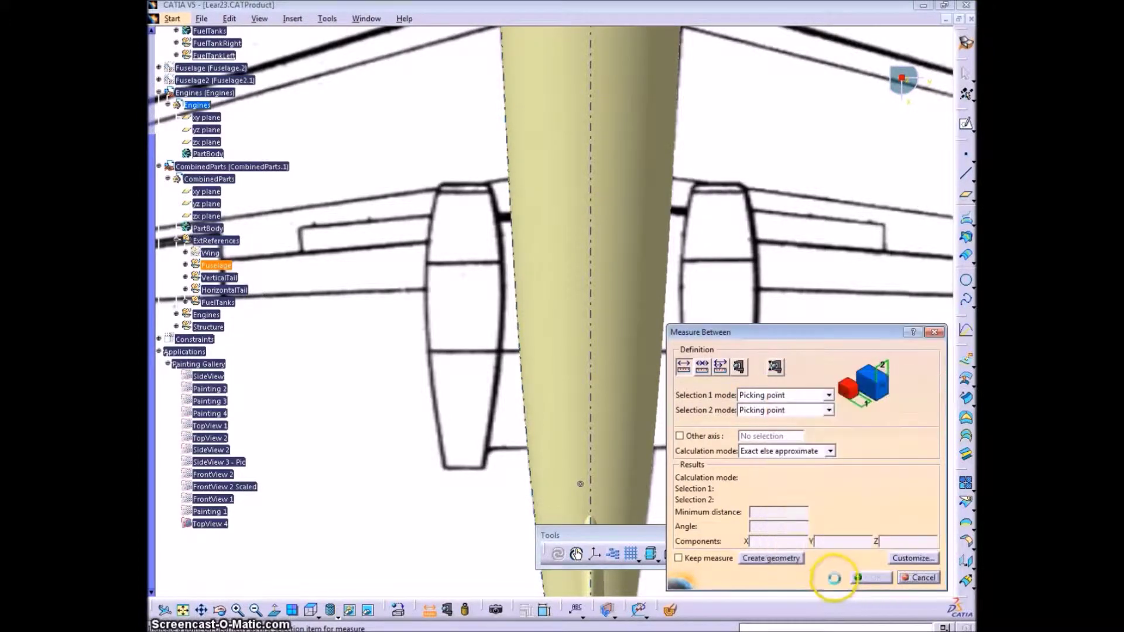
Measure the distance along the fuselage edge between the front and rear ends of the engine pylon in the top-view drawing
click(511, 217)
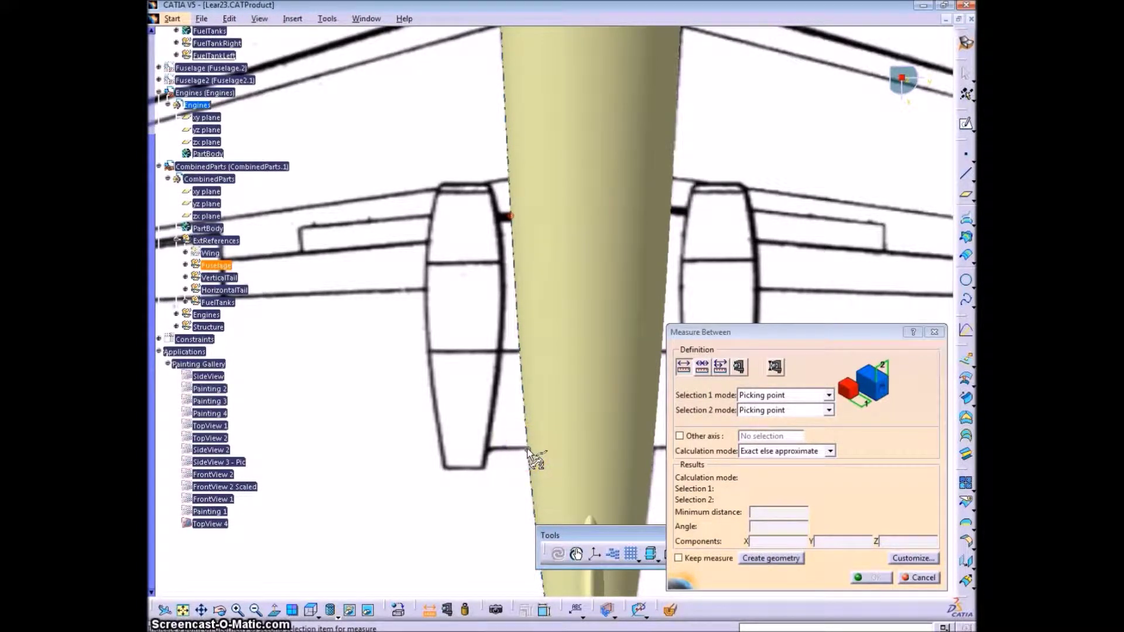
middle_drag(527, 448, 539, 344)
click(524, 418)
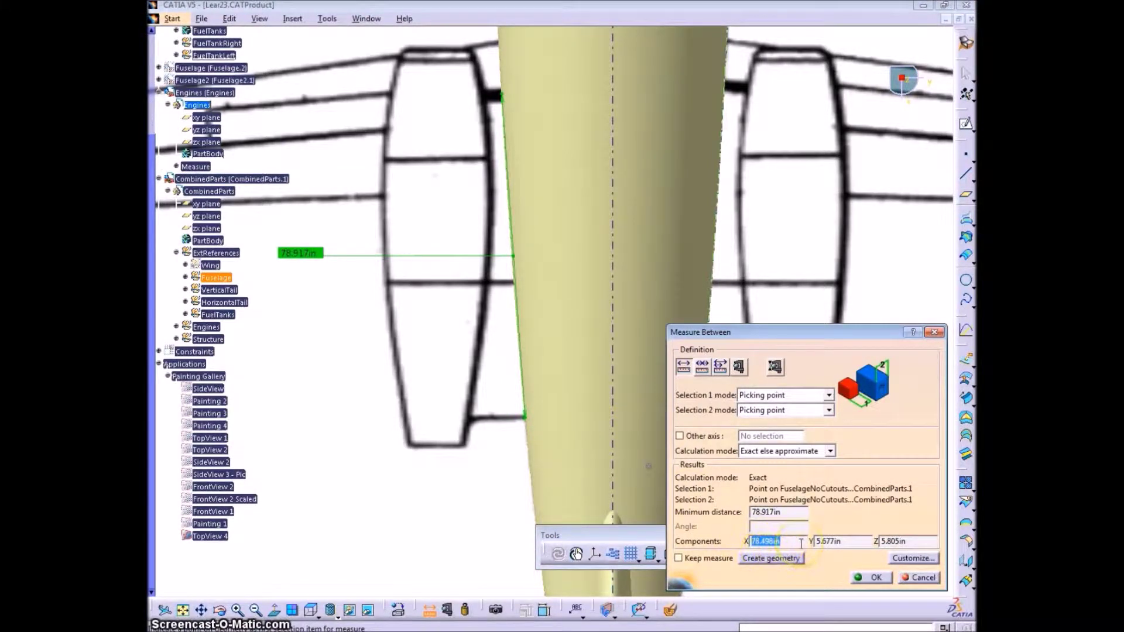
click(778, 328)
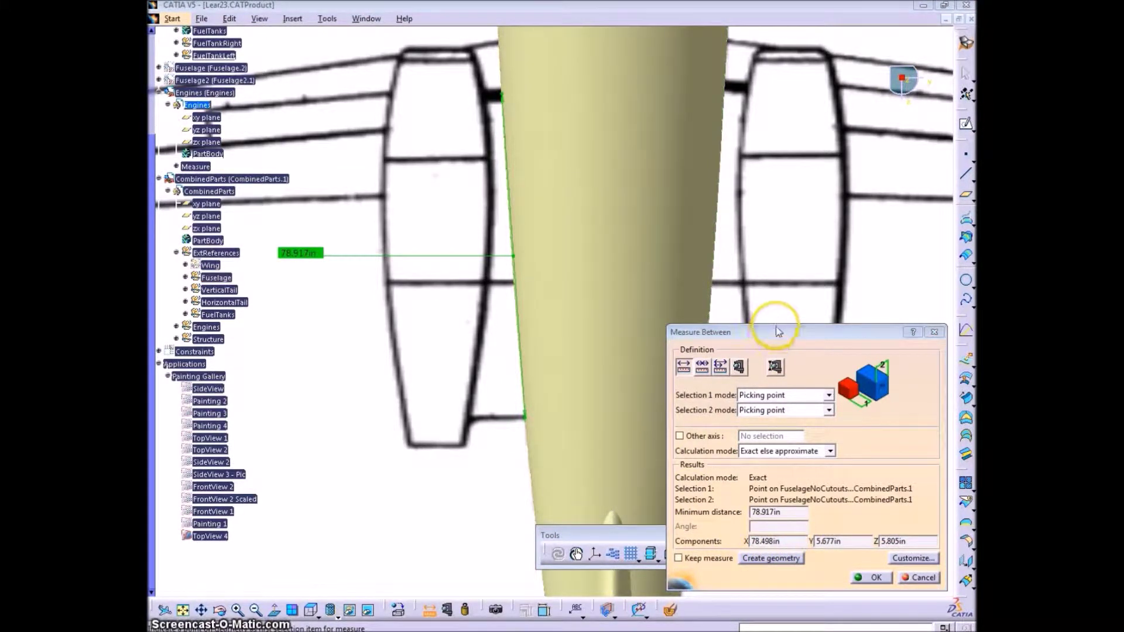
click(887, 577)
click(920, 581)
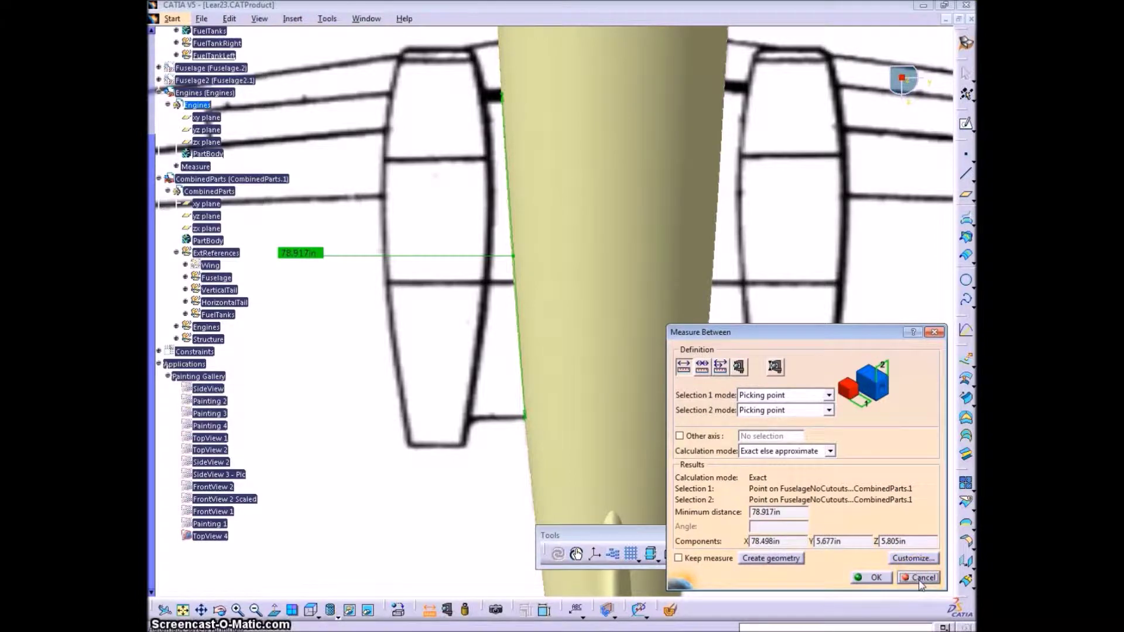
Switch to the EnginePylonAirfoilCoord.xls workbook in Excel and check the root chord formula in cell F2 against the measured pylon length
click(867, 552)
key(alt+Tab)
drag(710, 80, 623, 67)
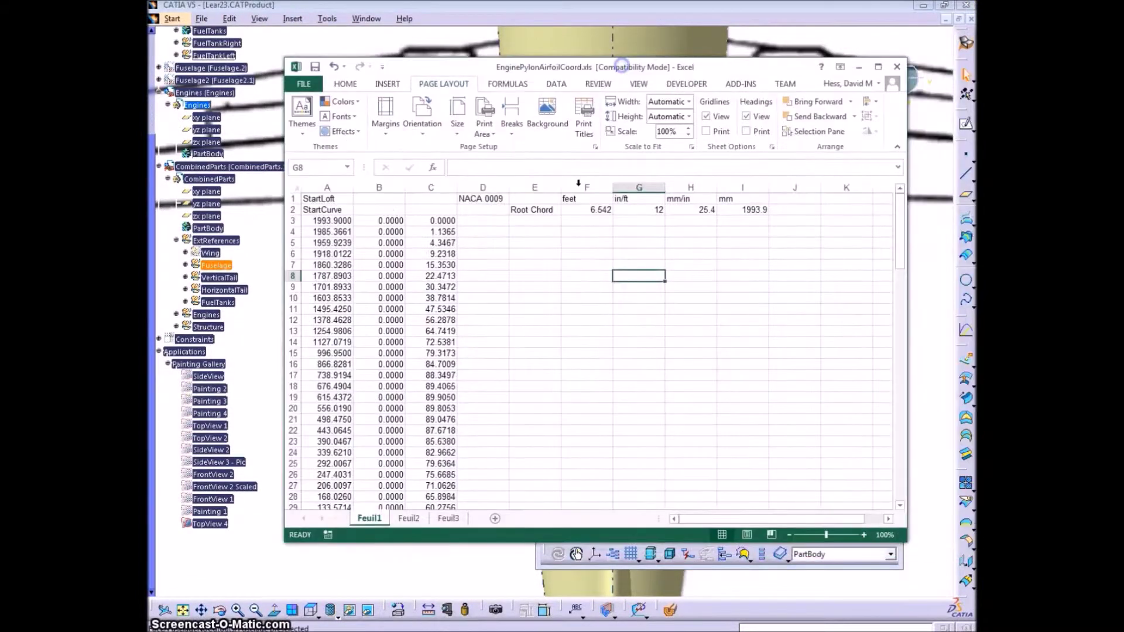
click(593, 209)
drag(512, 168, 459, 168)
click(586, 253)
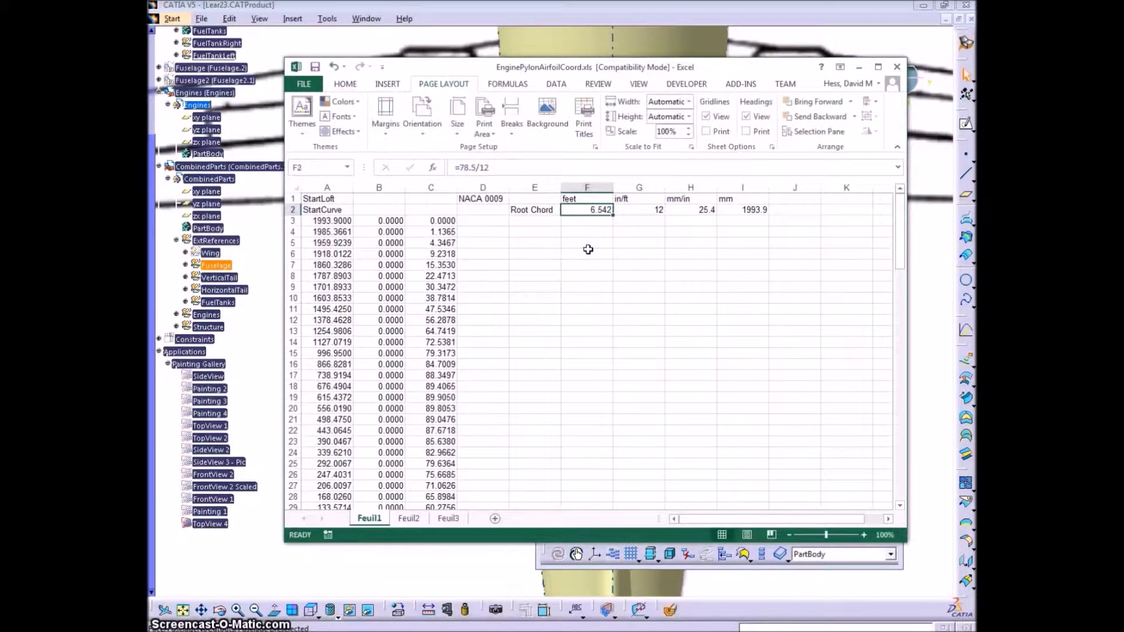
drag(650, 73, 685, 70)
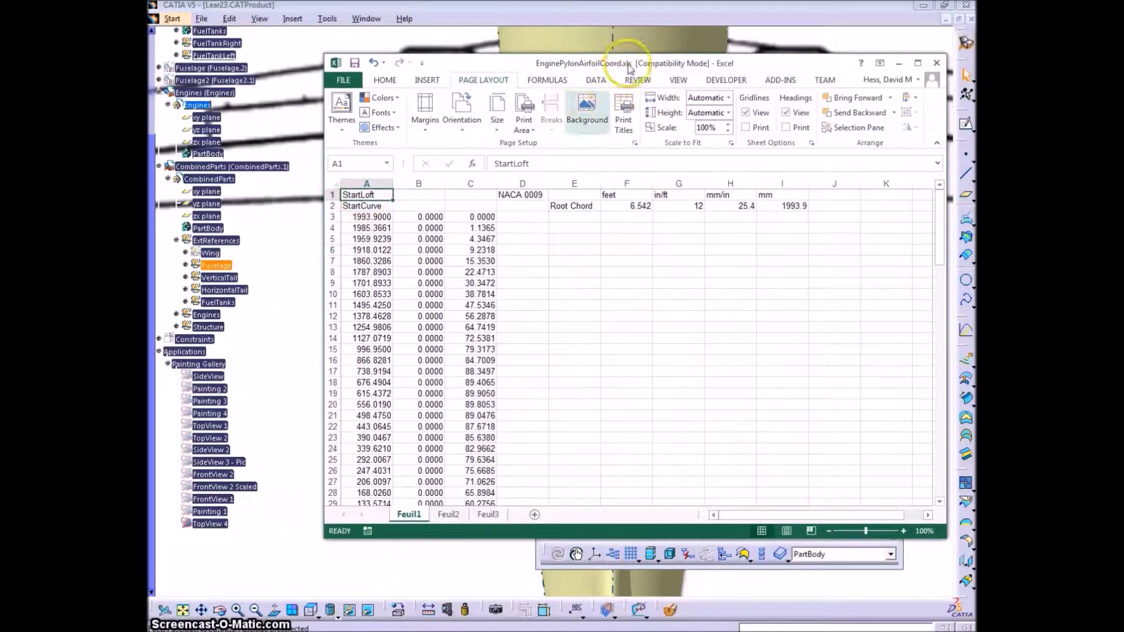
Switch back to CATIA and open the Engines part in its own window
key(alt+Tab)
ctrl+middle_drag(568, 272, 534, 387)
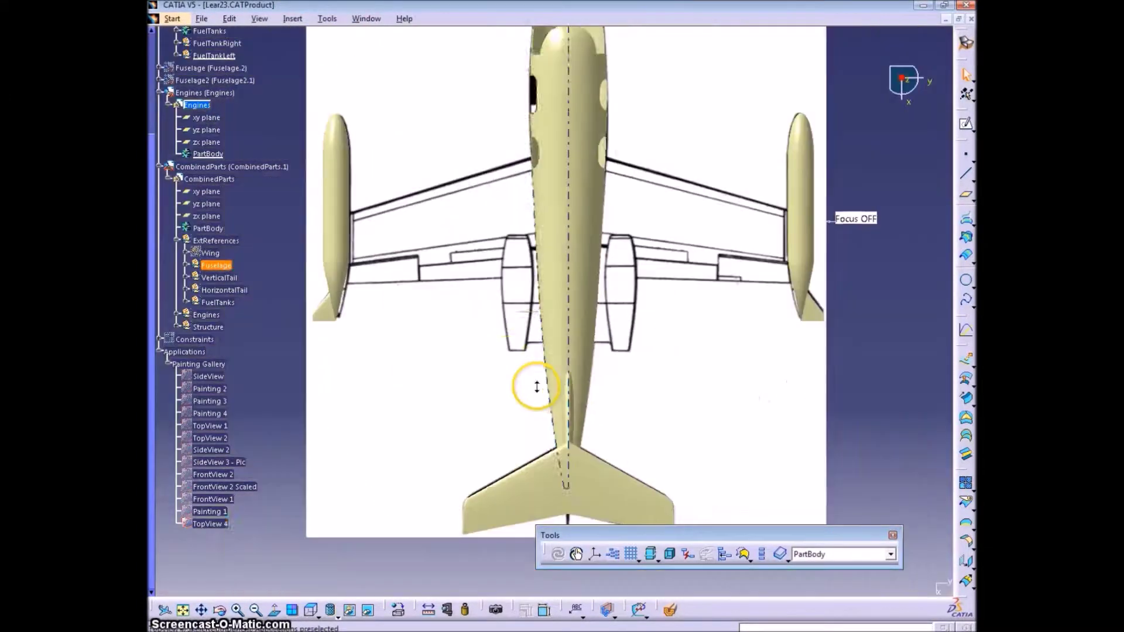
right_click(197, 106)
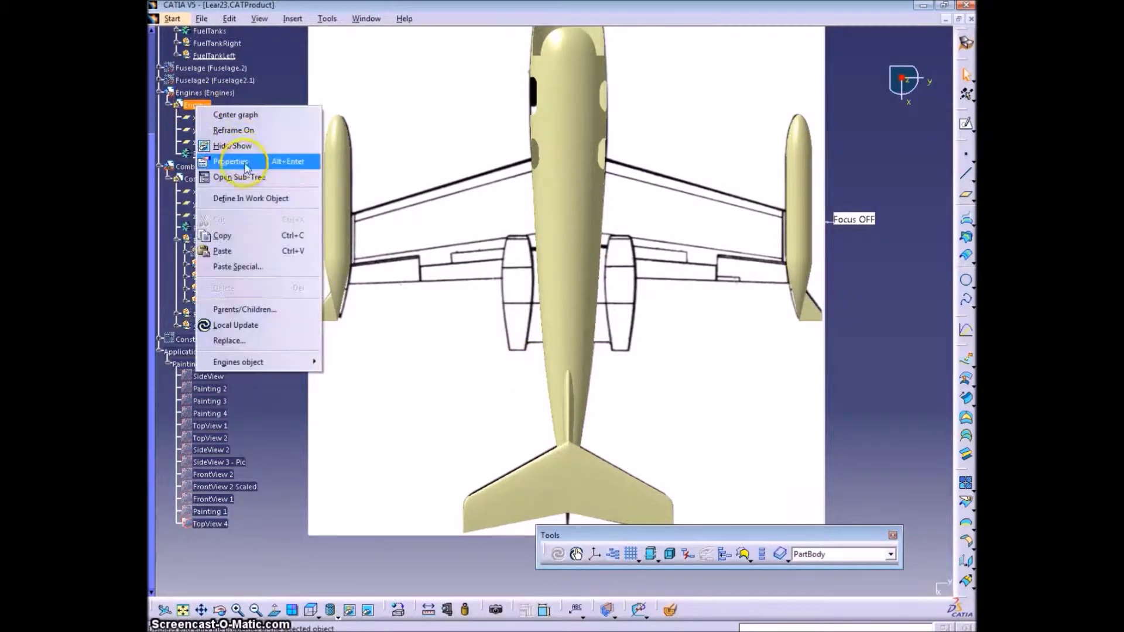
mouse_move(315, 364)
click(372, 363)
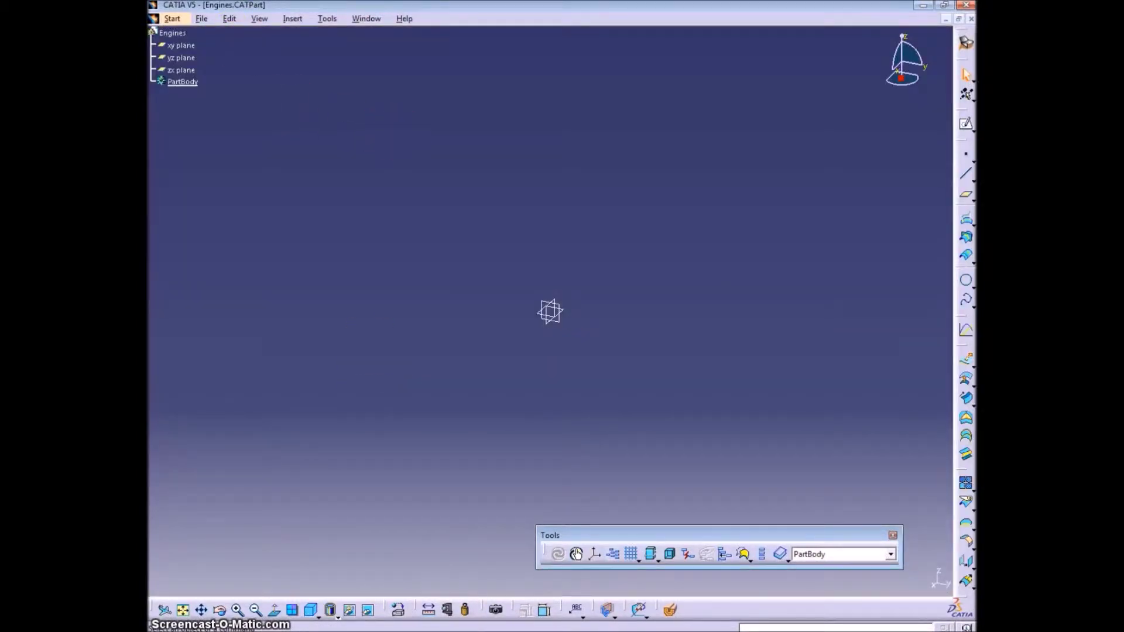
Run the macro in EnginePylonAirfoilCoord.xls to create the NACA 0009 airfoil points and spline in the Engines part, then return to CATIA
drag(972, 82, 622, 47)
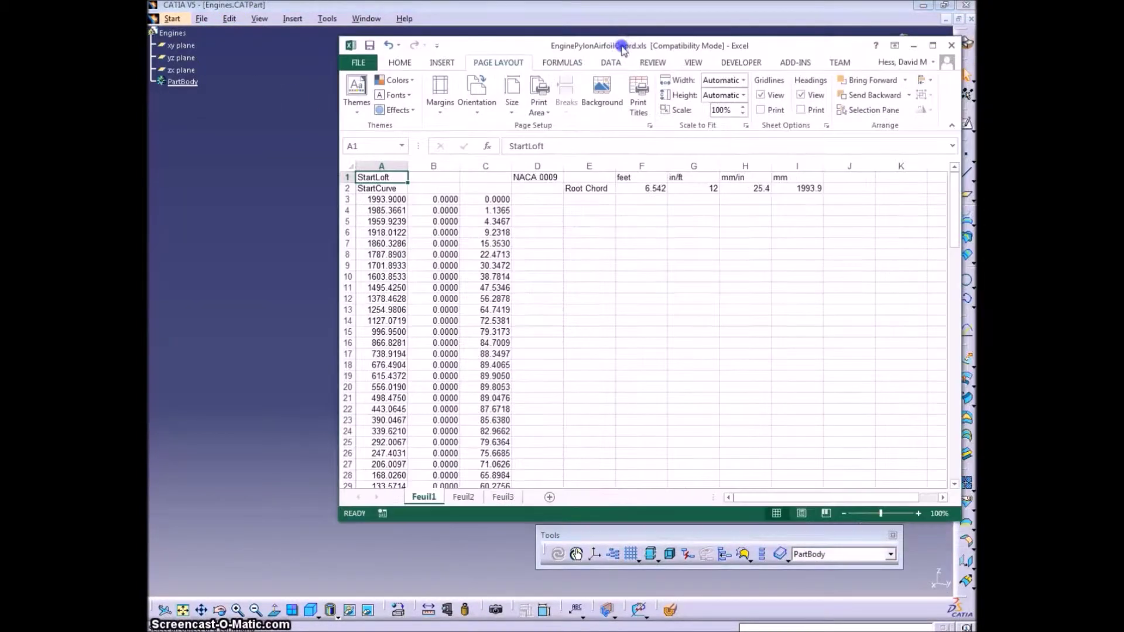
click(726, 67)
click(381, 90)
click(243, 244)
click(367, 213)
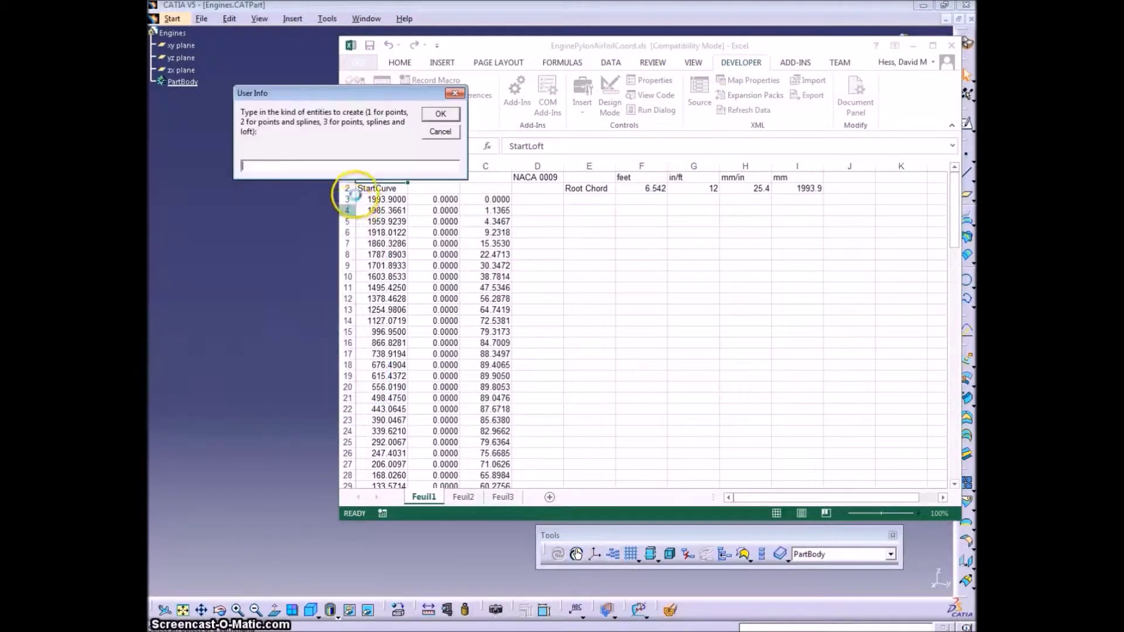
click(427, 110)
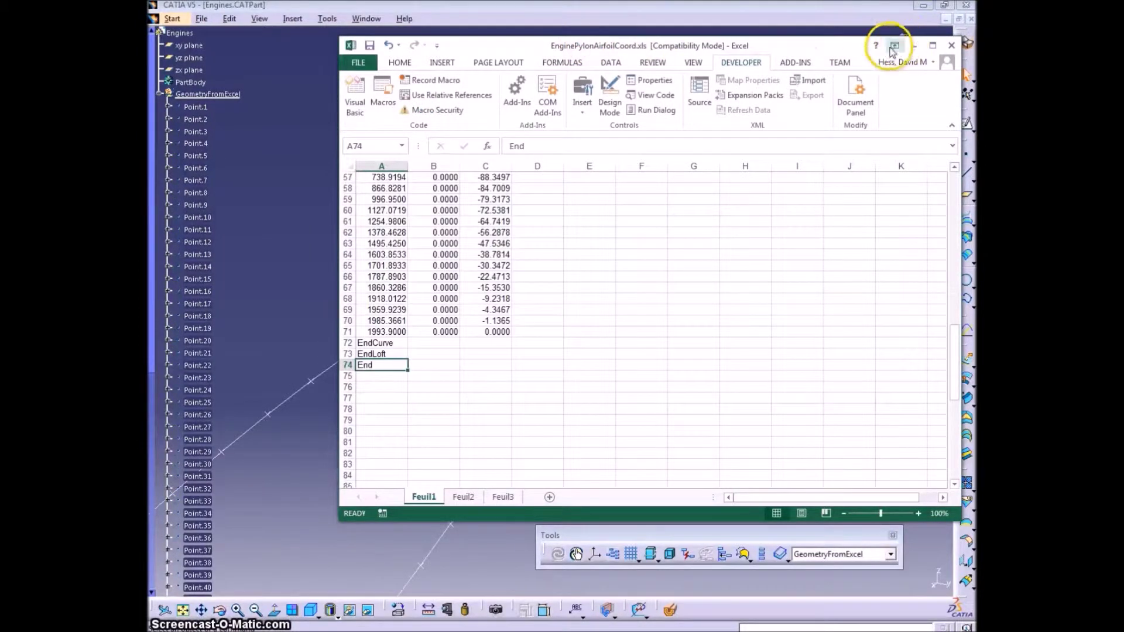
click(914, 46)
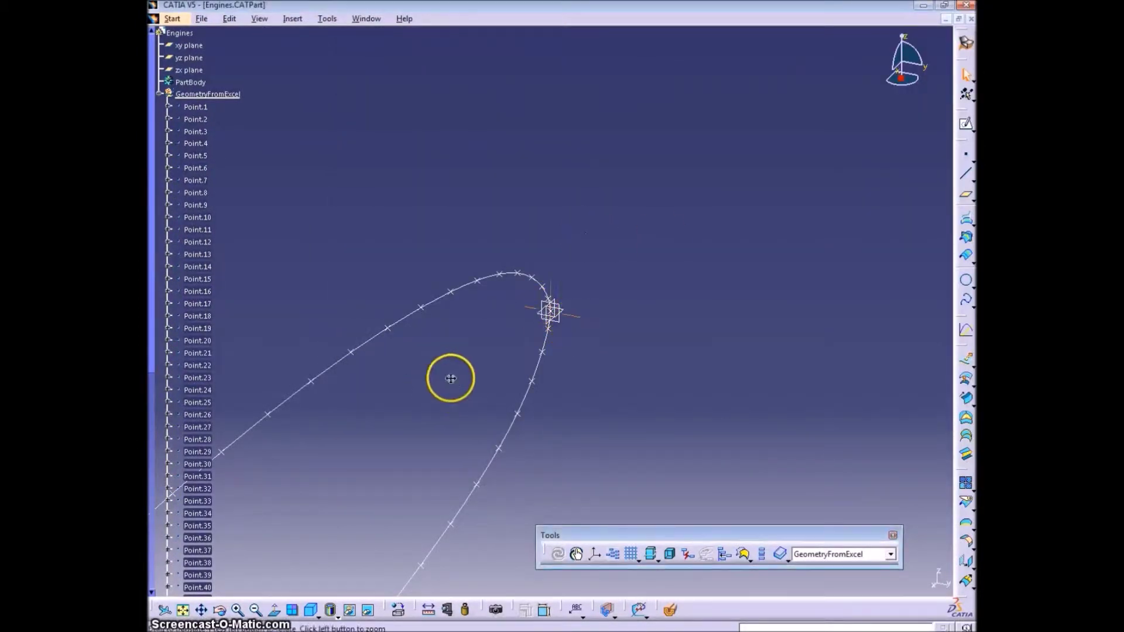
mouse_move(449, 376)
middle_down()
mouse_move(377, 476)
mouse_move(436, 393)
middle_up()
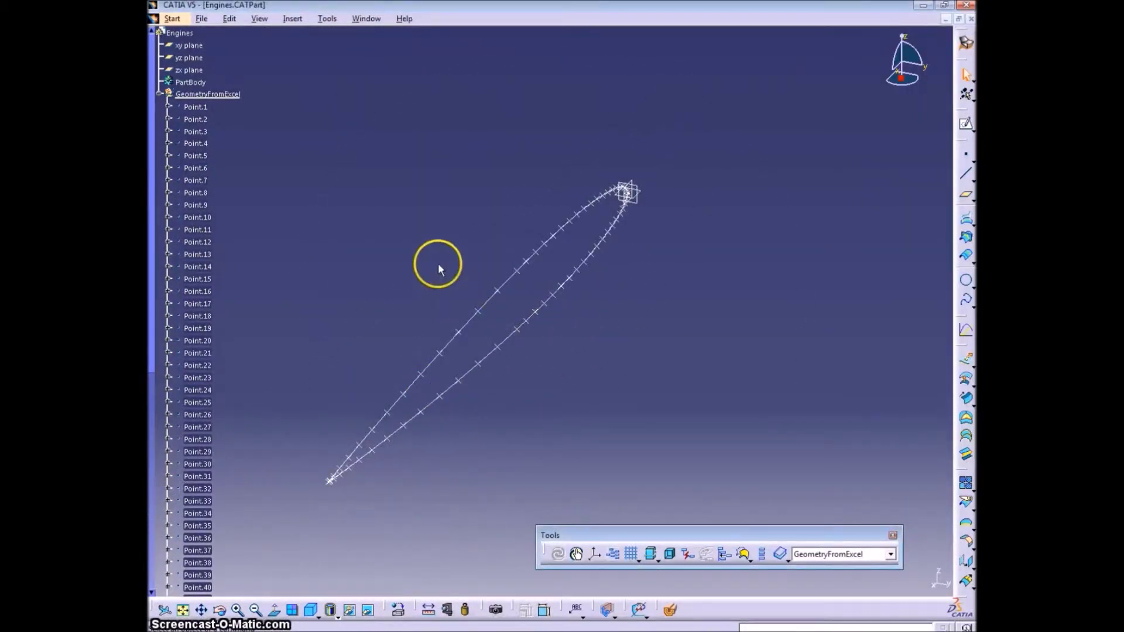
Rename the GeometryFromExcel set as RootAirfoilCoord
click(218, 93)
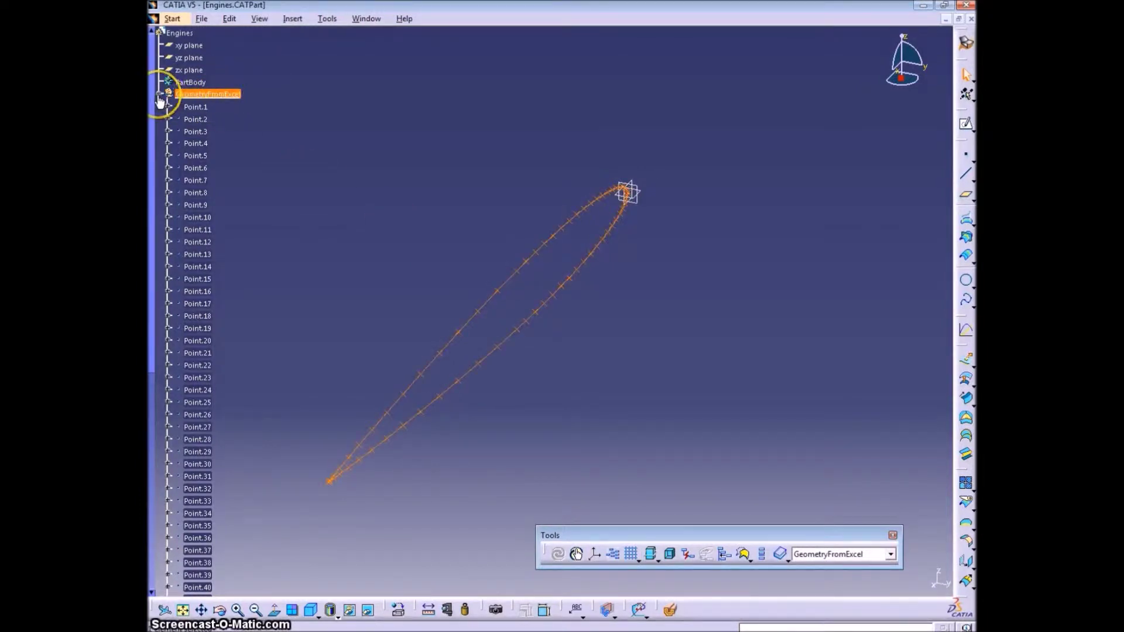
key(alt+Return)
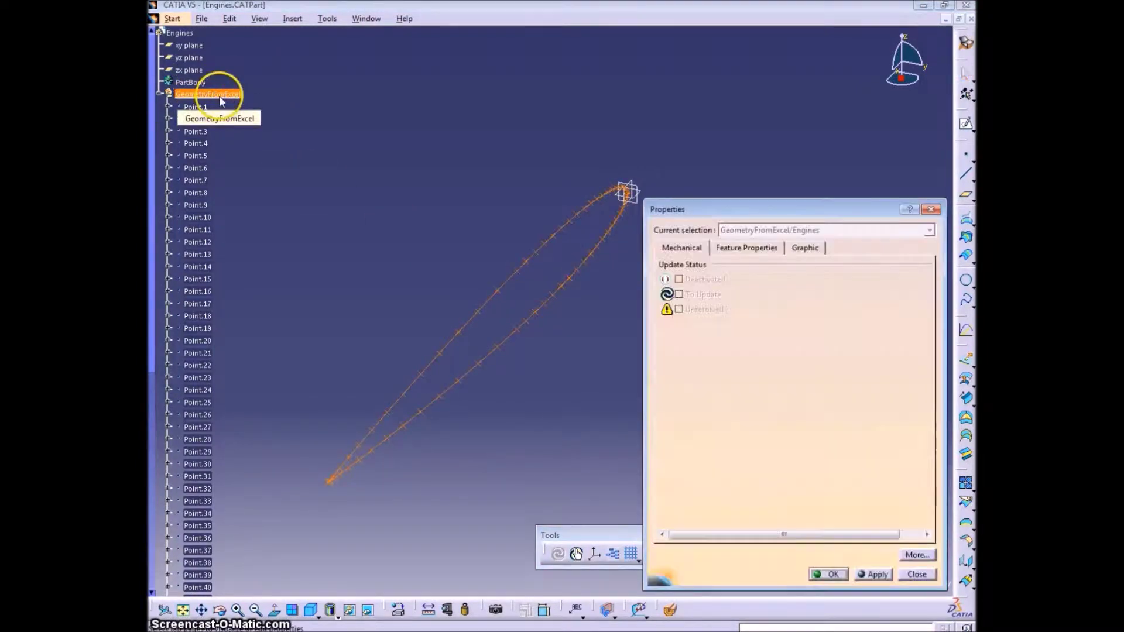
click(741, 246)
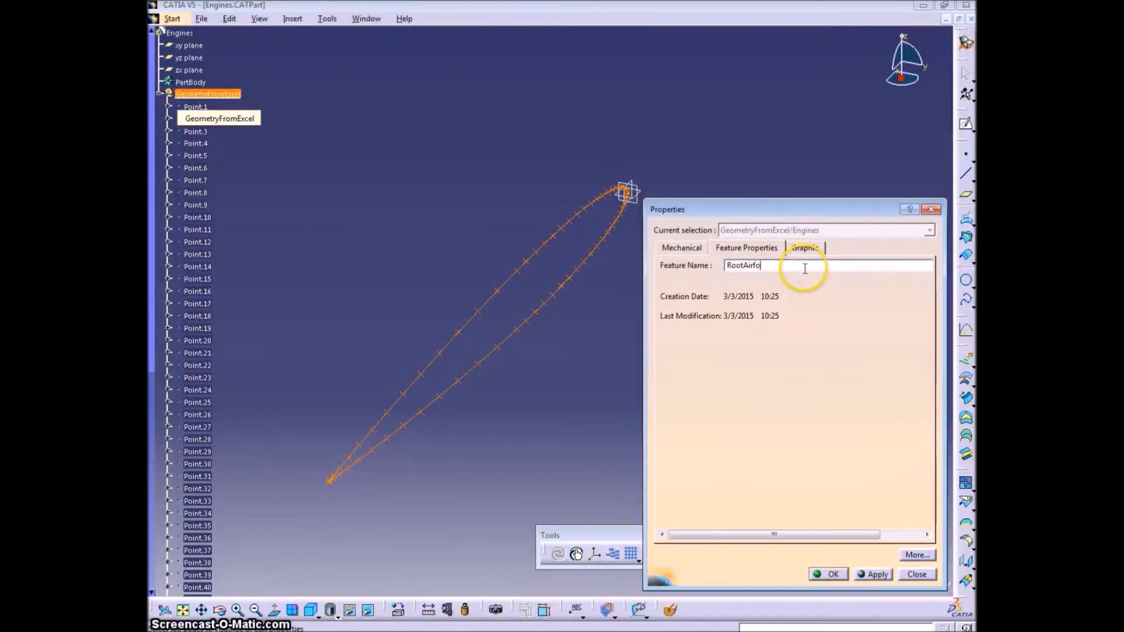
text(RootAirfoilCoord)
click(828, 575)
click(381, 251)
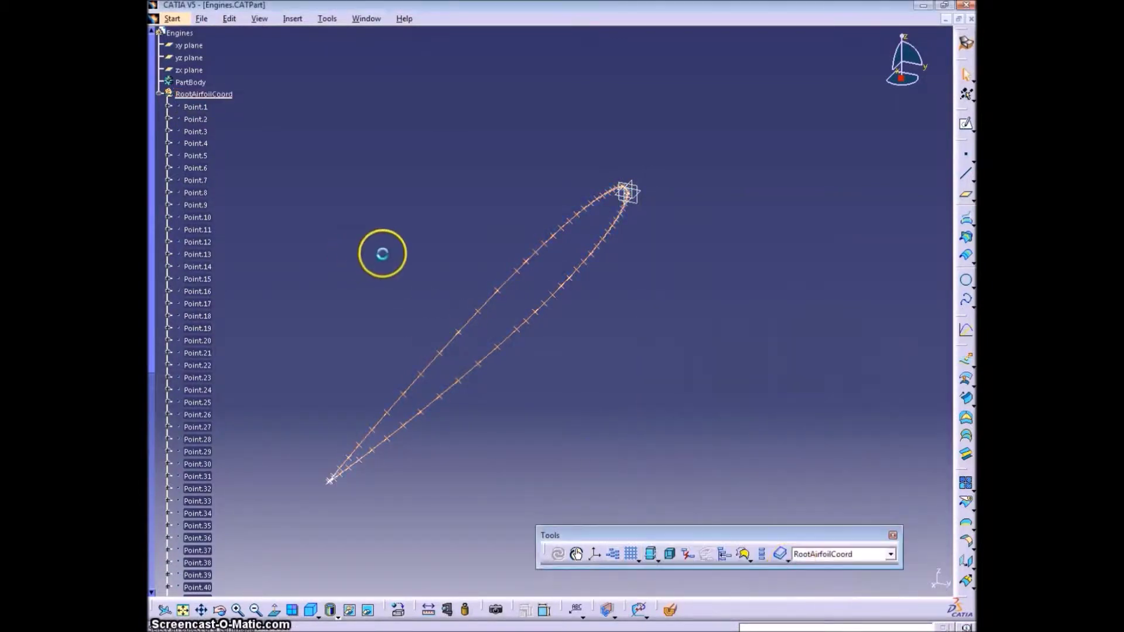
Rename the spline at the end of the RootAirfoilCoord set as RootAirfoil
scroll(202, 216, down, 10)
click(197, 216)
key(alt+Return)
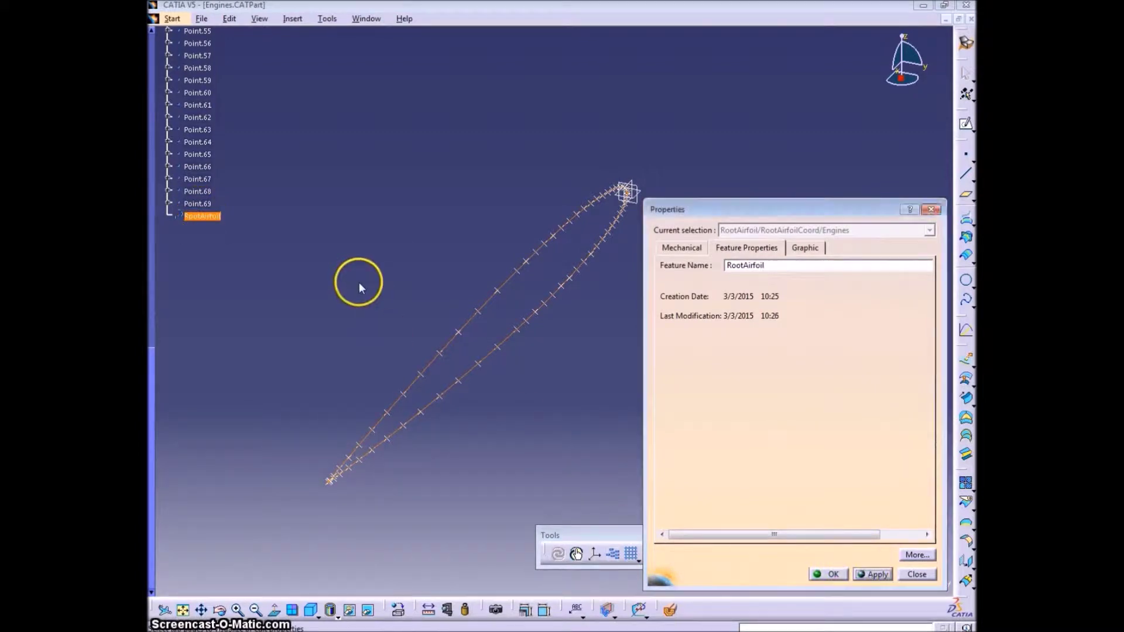
click(828, 575)
Insert a geometrical set named RootAirfoil under Engines and include the RootAirfoil spline in it
click(293, 18)
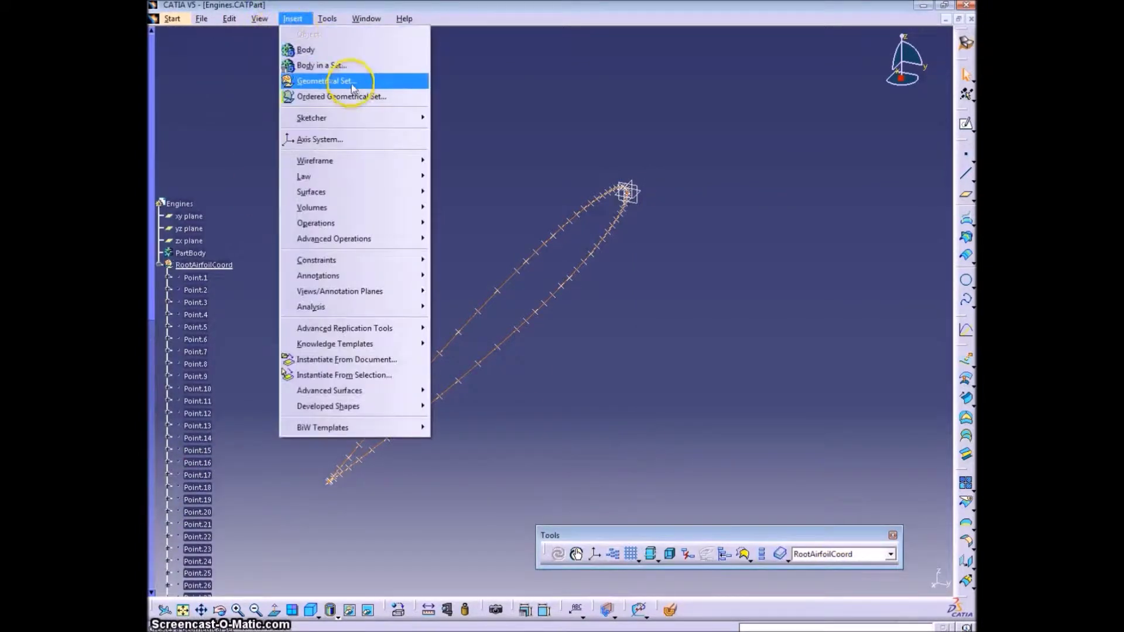
click(328, 78)
click(930, 514)
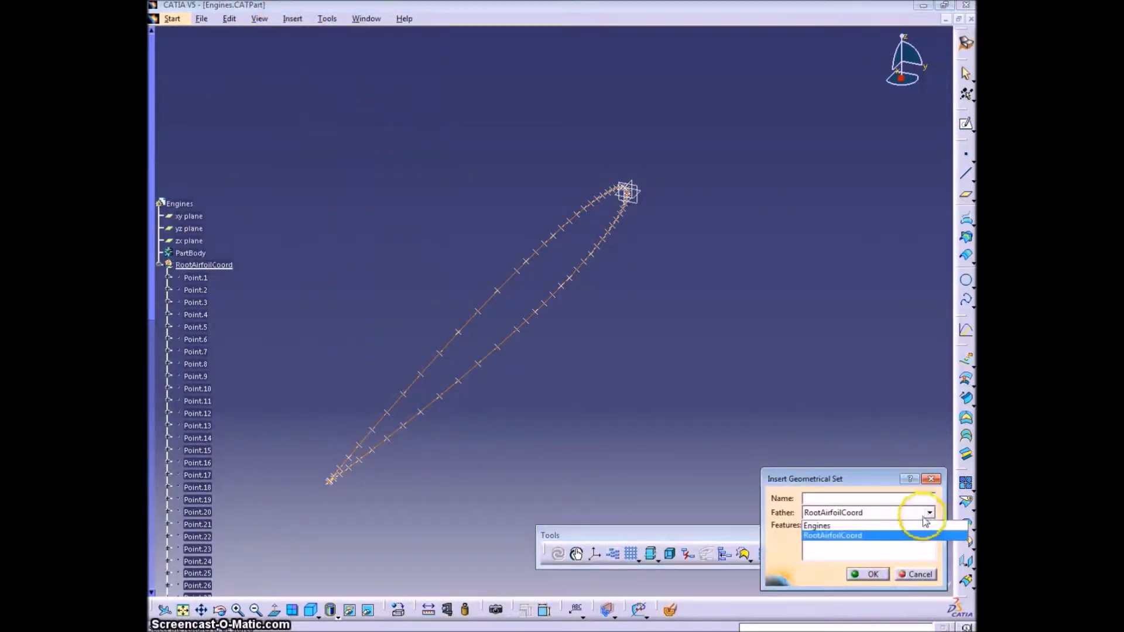
click(838, 530)
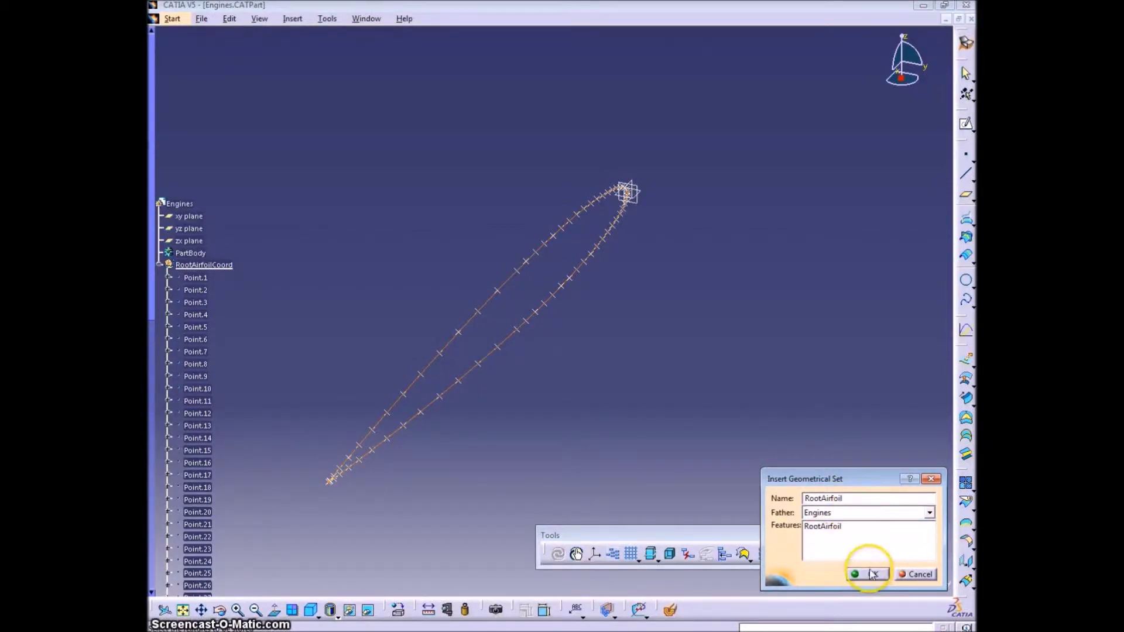
click(865, 575)
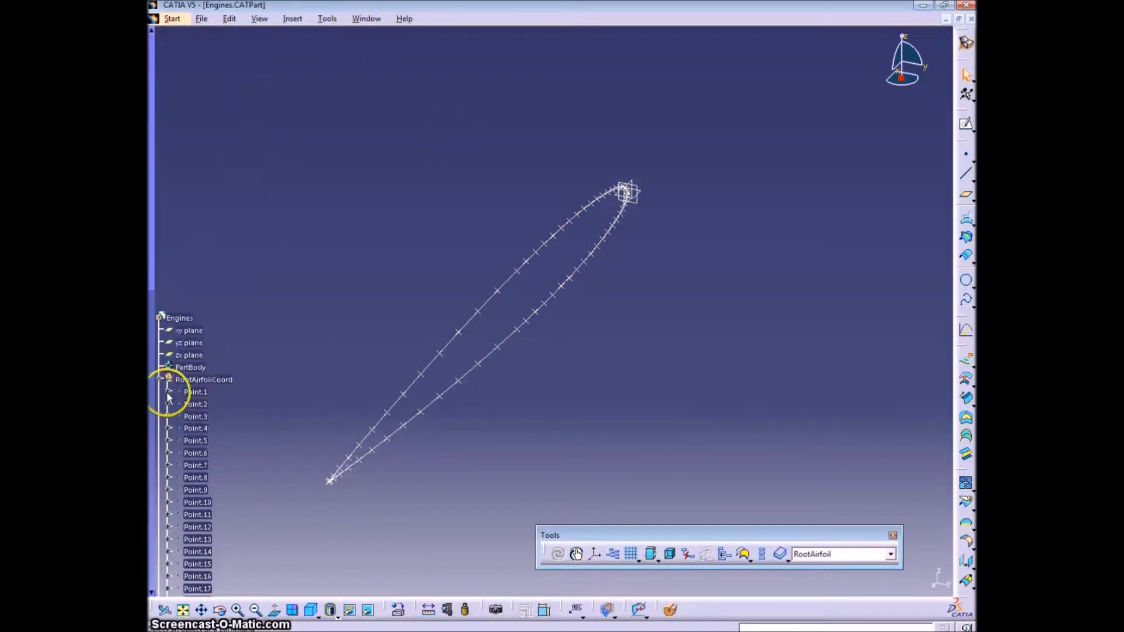
Try to place the RootAirfoilCoord set inside the RootAirfoil set with a direct tree move and with Cut and Paste Special
drag(203, 445, 196, 450)
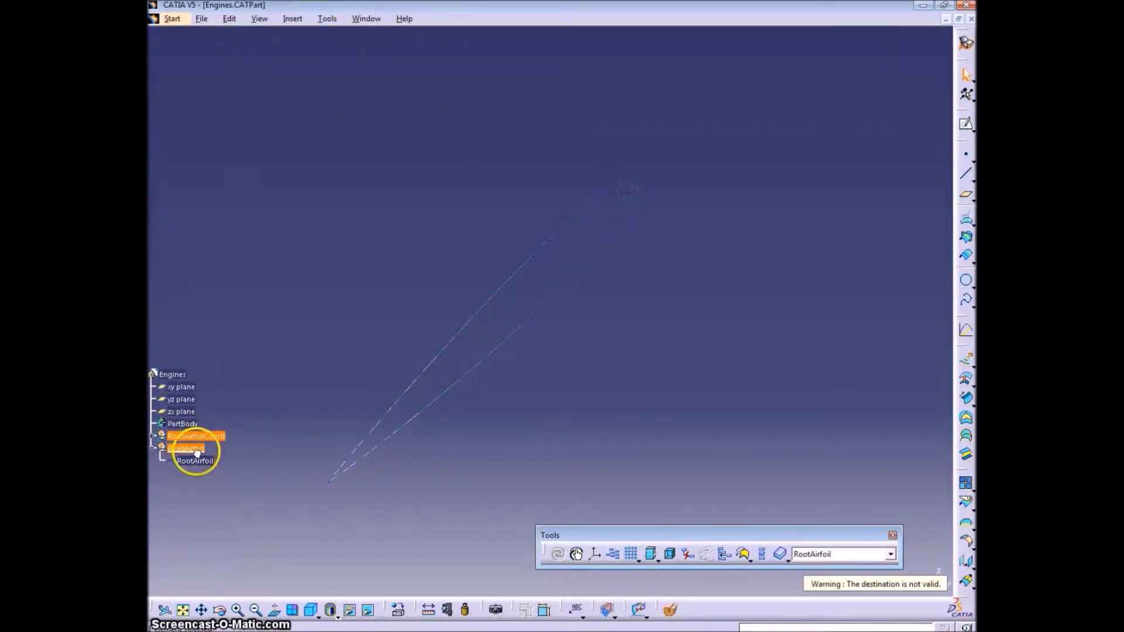
click(281, 394)
right_click(193, 438)
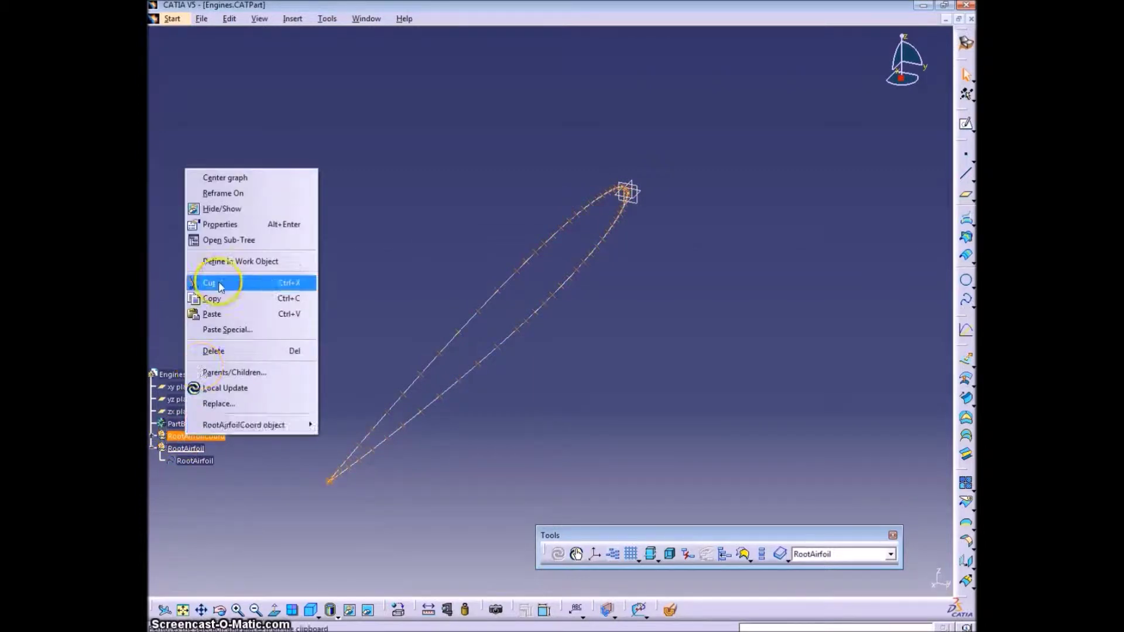
click(205, 283)
right_click(188, 436)
click(252, 329)
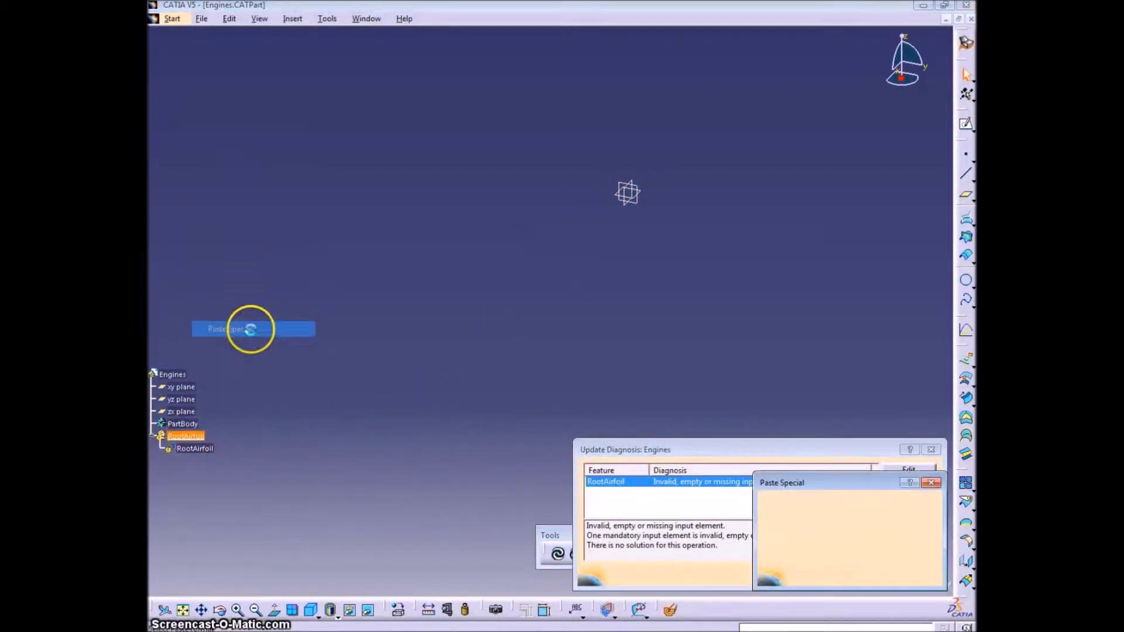
click(863, 513)
click(863, 574)
click(676, 365)
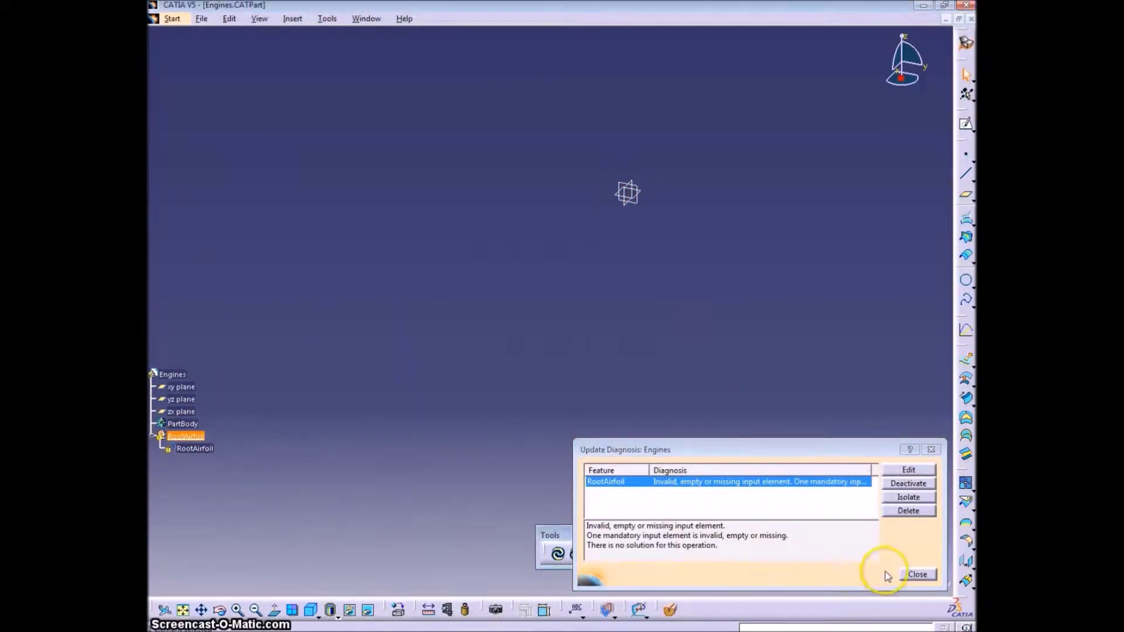
click(918, 574)
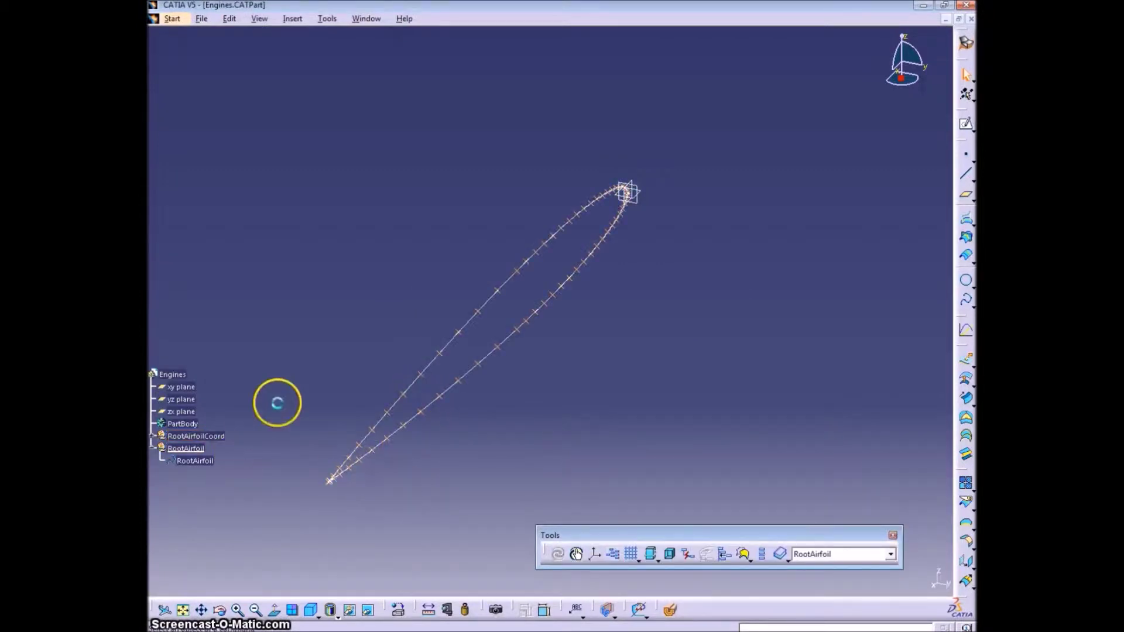
Use Change Geometrical Set to move RootAirfoilCoord into the RootAirfoil set
right_click(188, 439)
mouse_move(289, 427)
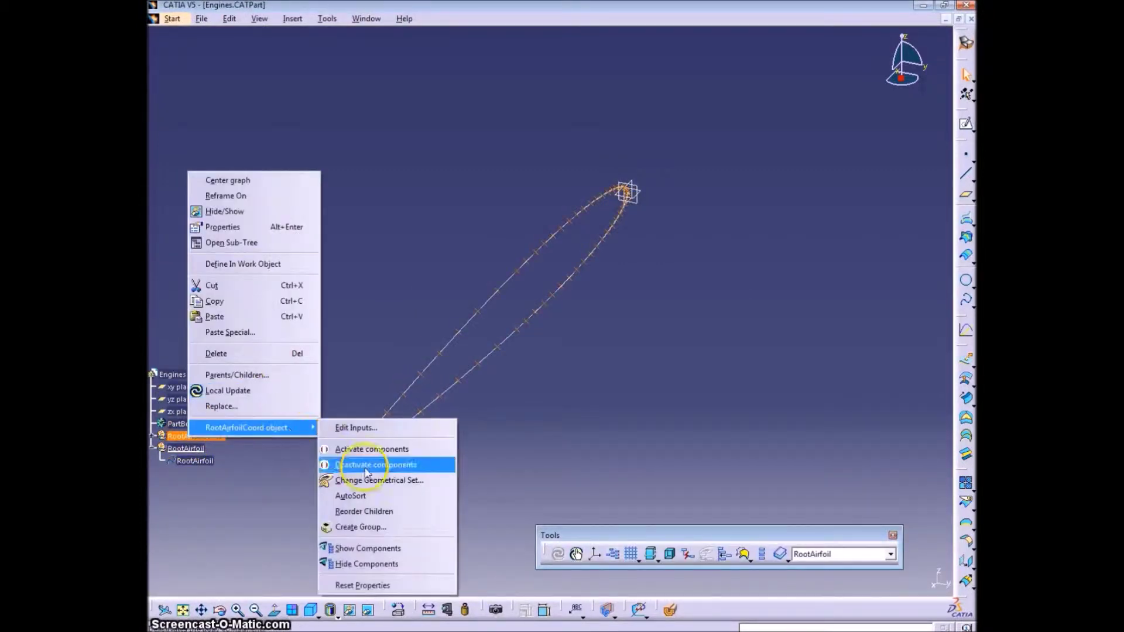
click(421, 479)
click(927, 515)
click(861, 533)
click(868, 574)
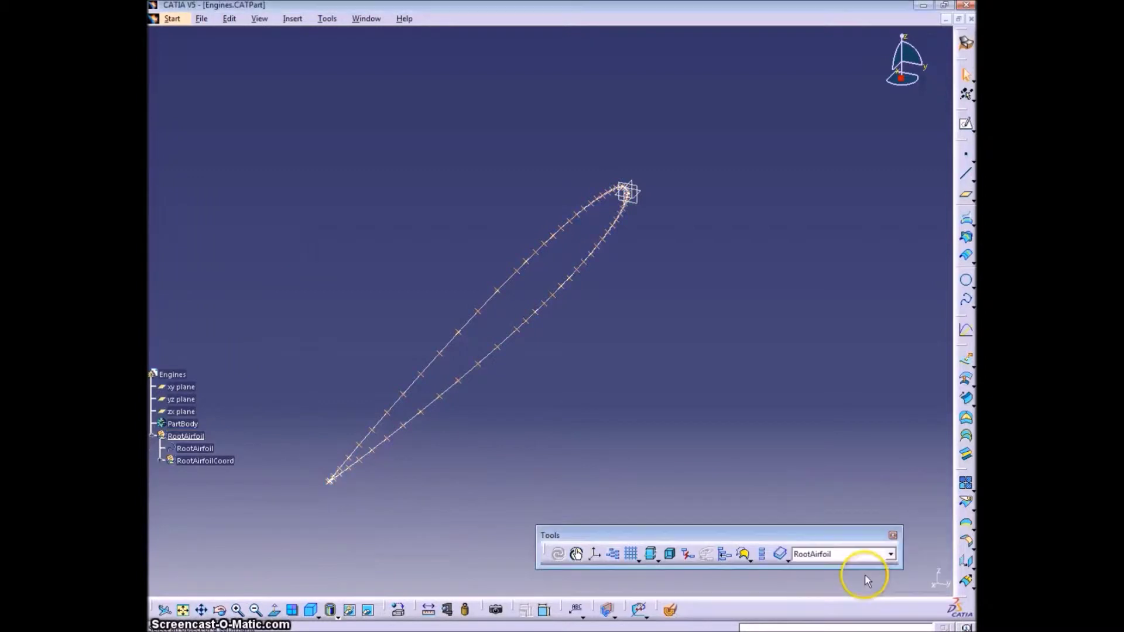
drag(200, 449, 200, 439)
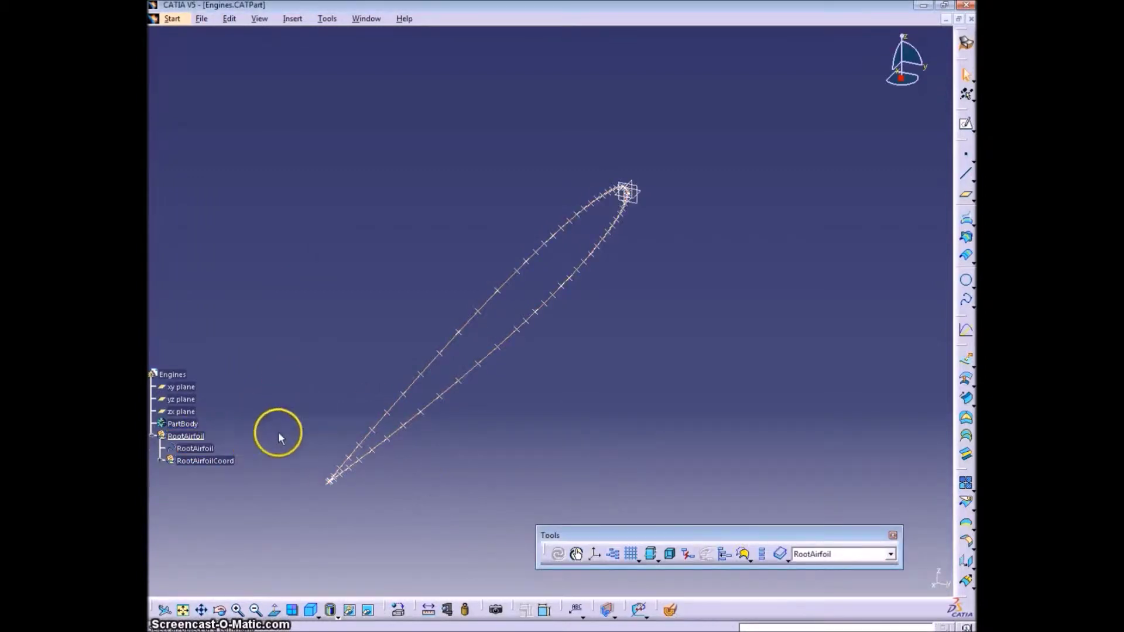
Hide the RootAirfoilCoord set so only the airfoil spline remains displayed
right_click(216, 232)
click(240, 271)
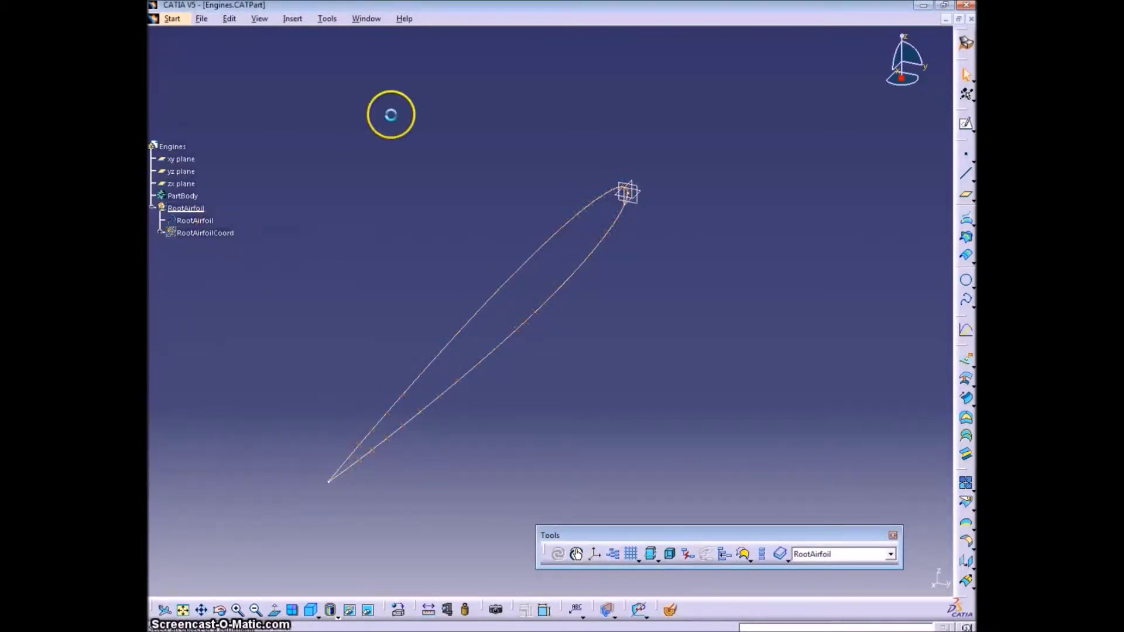
Switch to the Lear23 product and start a top-view sketch in the Engines part on the plane at the fuselage nose
click(367, 19)
click(387, 105)
middle_drag(545, 235, 477, 381)
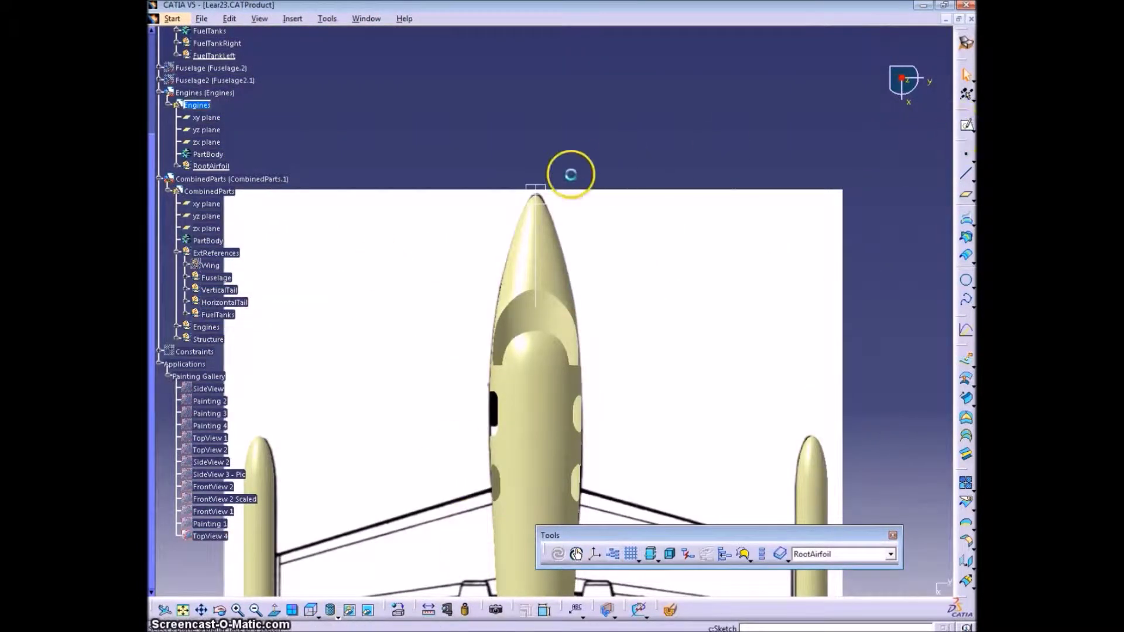
double_click(537, 186)
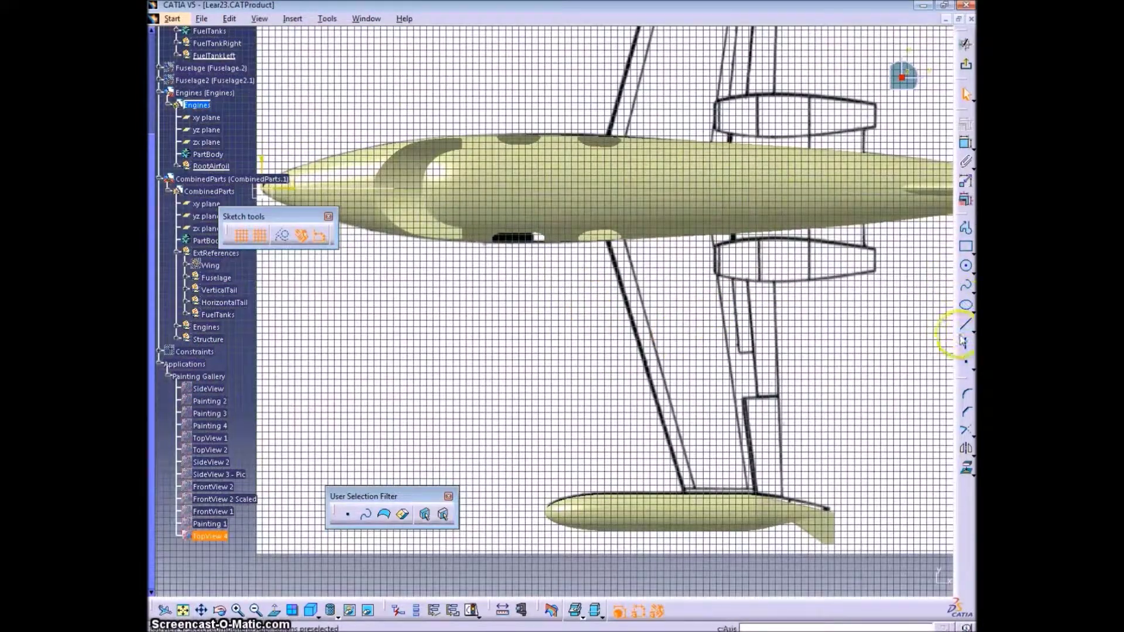
Place a construction point on the lower engine nacelle and dimension its distance from the sketch's horizontal axis
click(965, 361)
click(769, 263)
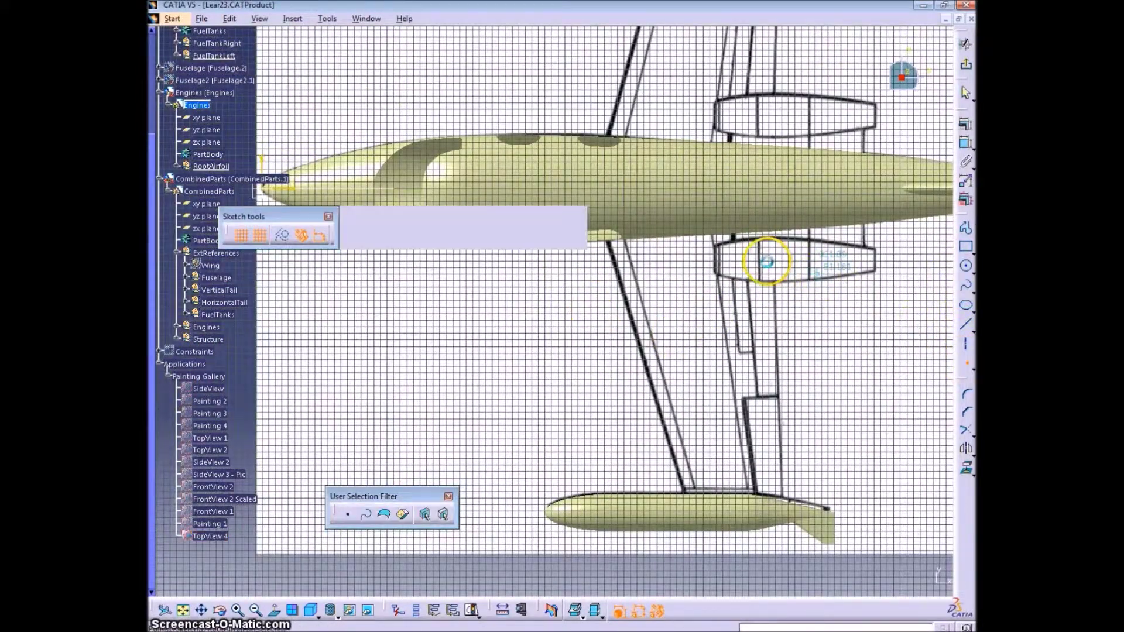
click(284, 241)
middle_drag(497, 305, 630, 311)
click(966, 144)
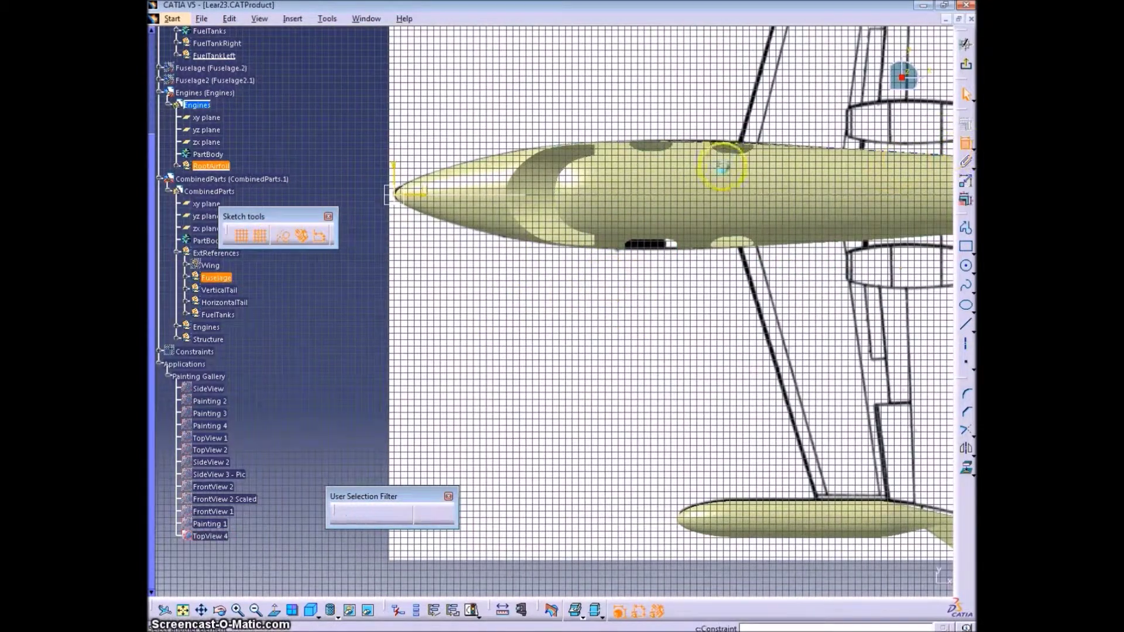
click(423, 192)
middle_drag(747, 327, 409, 279)
click(563, 220)
click(561, 219)
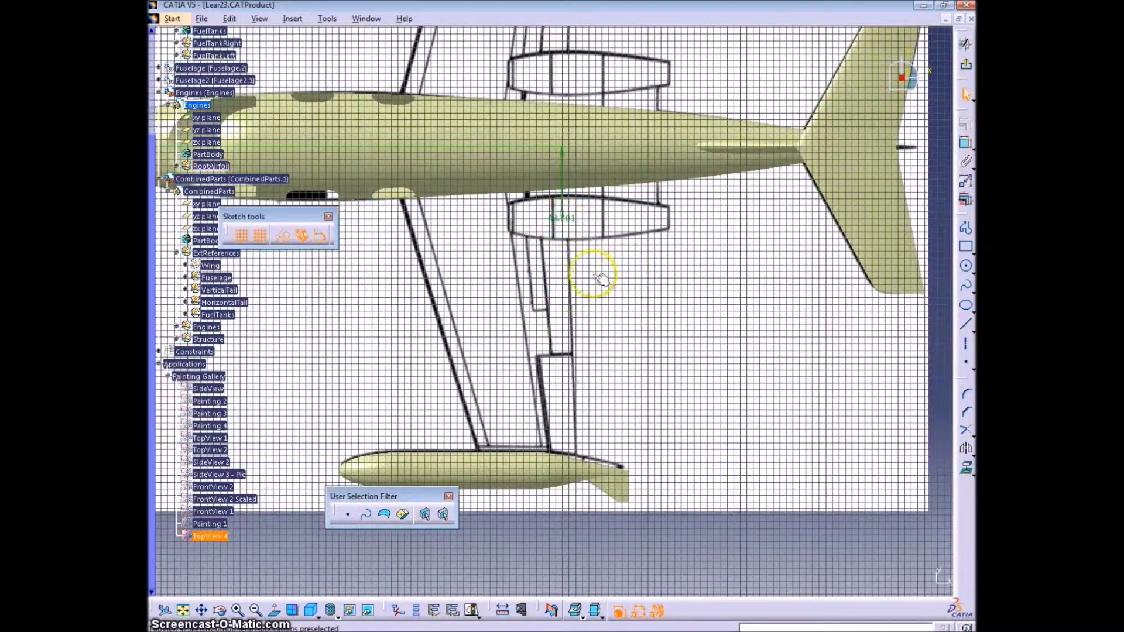
middle_drag(581, 233, 605, 281)
drag(589, 264, 584, 244)
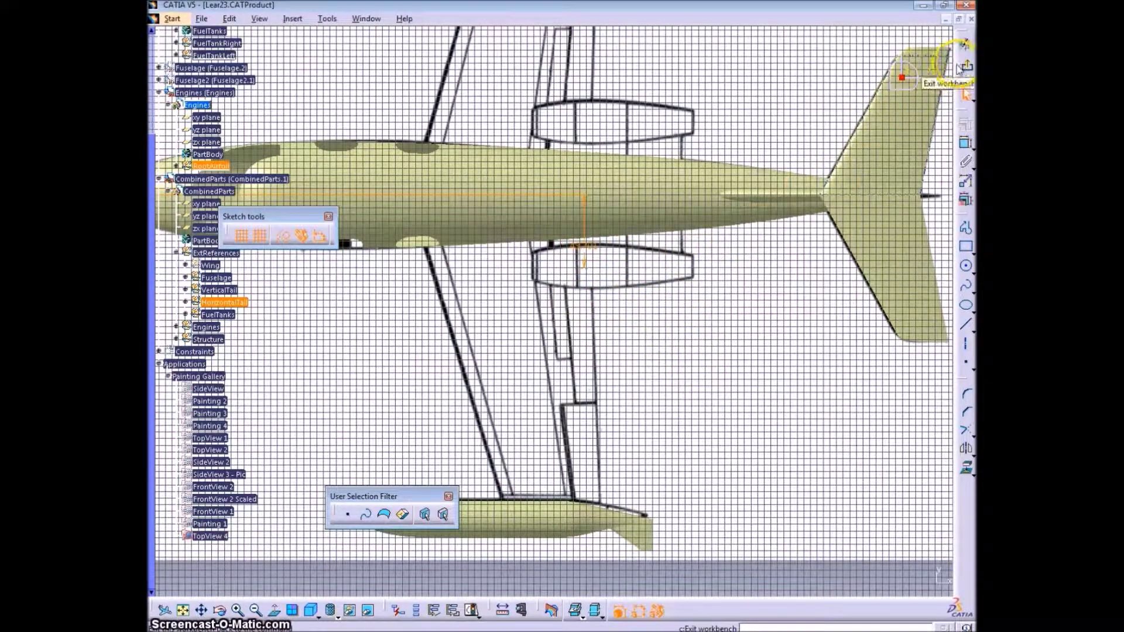
Rename the new sketch in the RootAirfoil set as SpanSketch
click(176, 167)
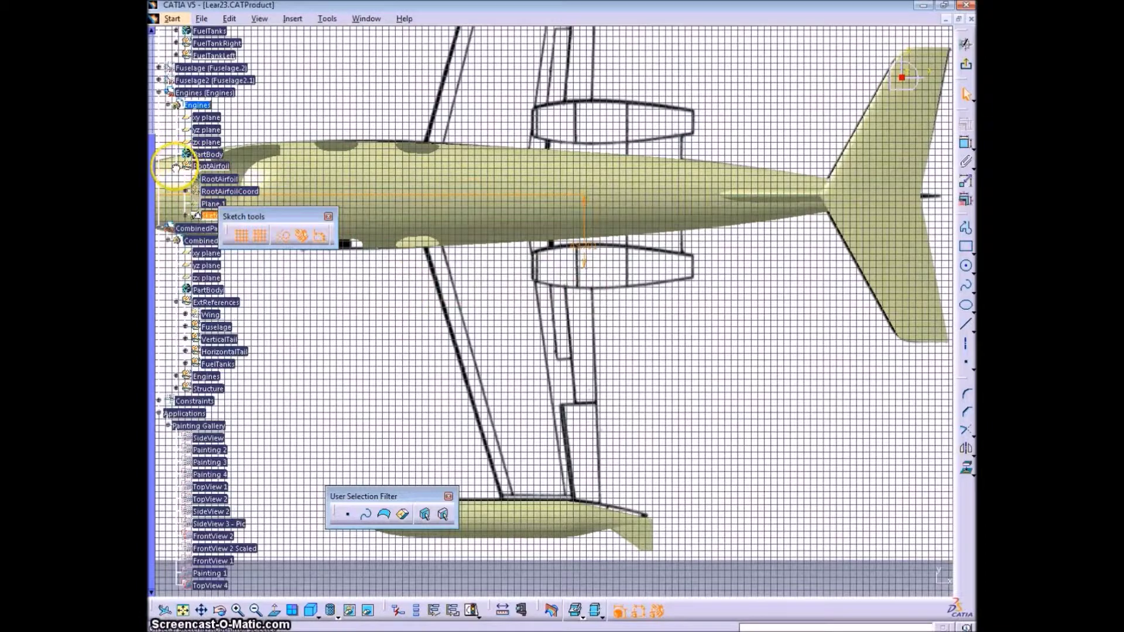
click(208, 215)
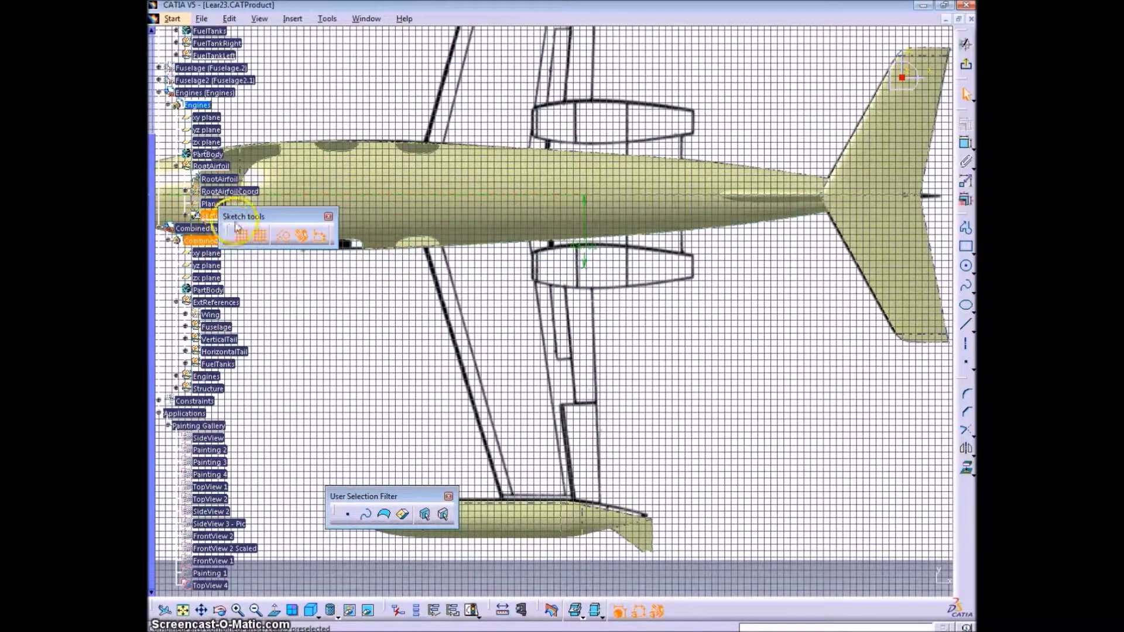
key(alt+Return)
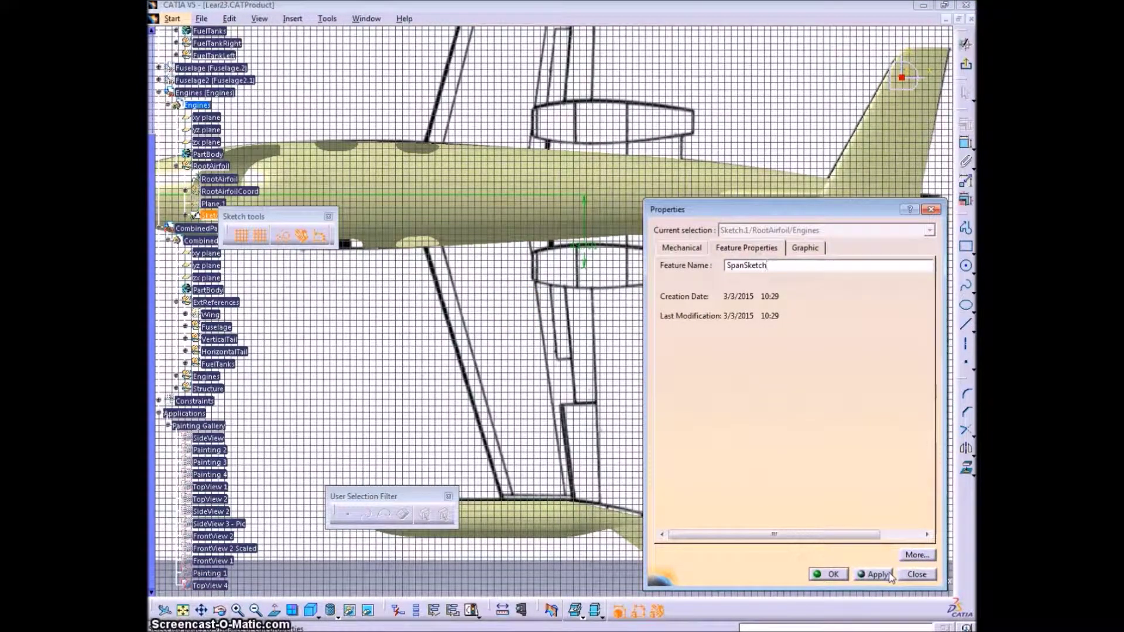
click(917, 575)
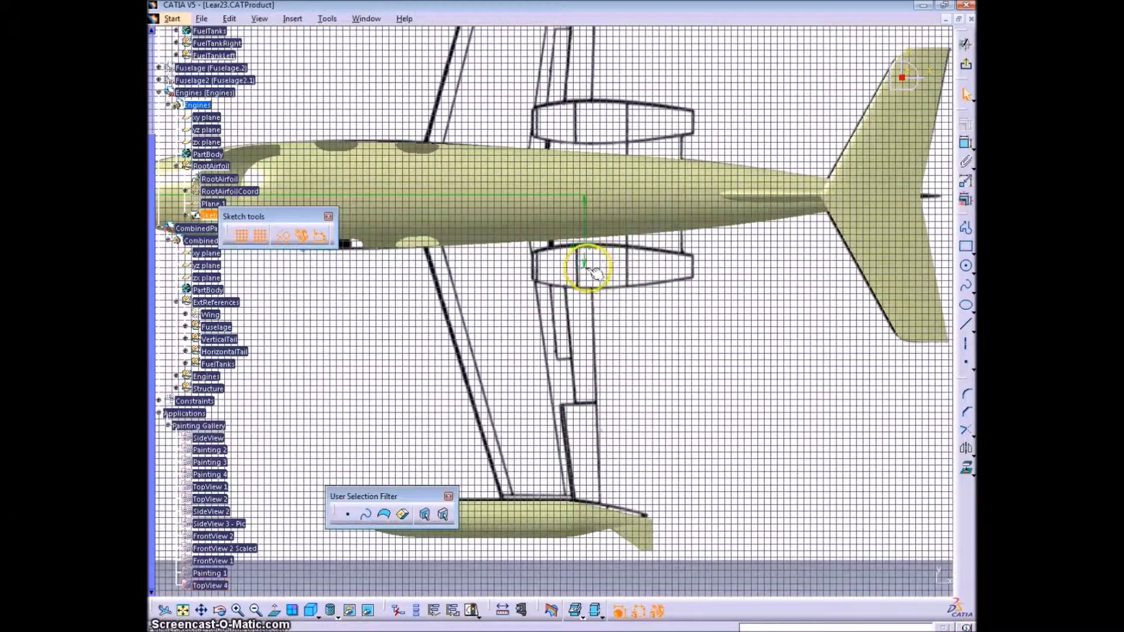
Remove the dimensioned point and draw two nearly horizontal construction lines below the lower engine nacelle, one beneath the other
click(684, 293)
click(960, 328)
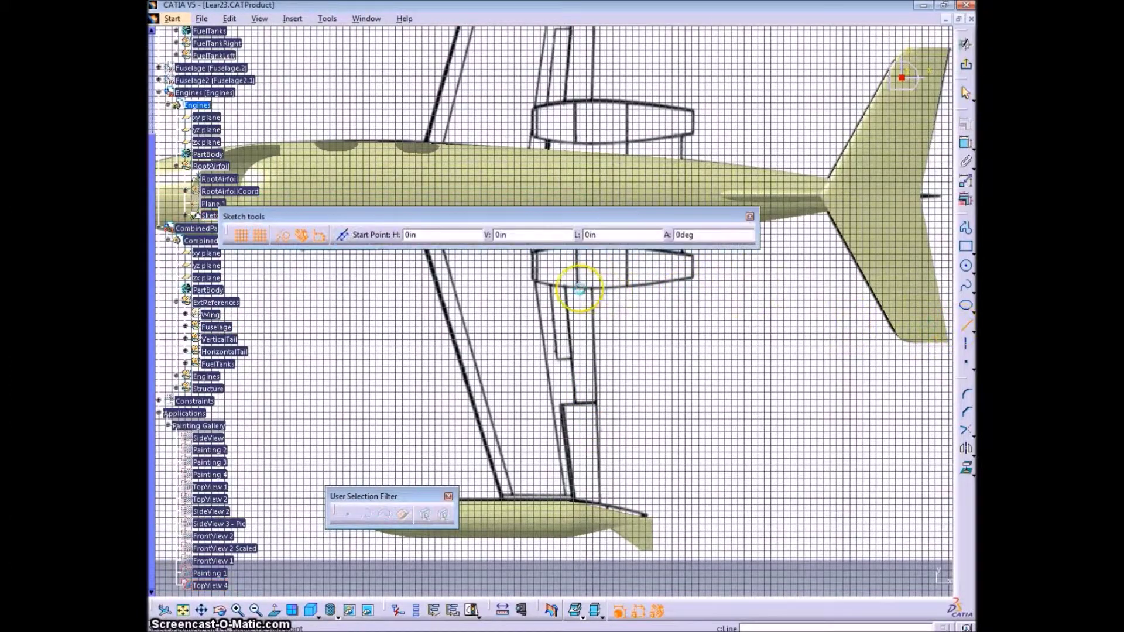
click(966, 326)
click(968, 329)
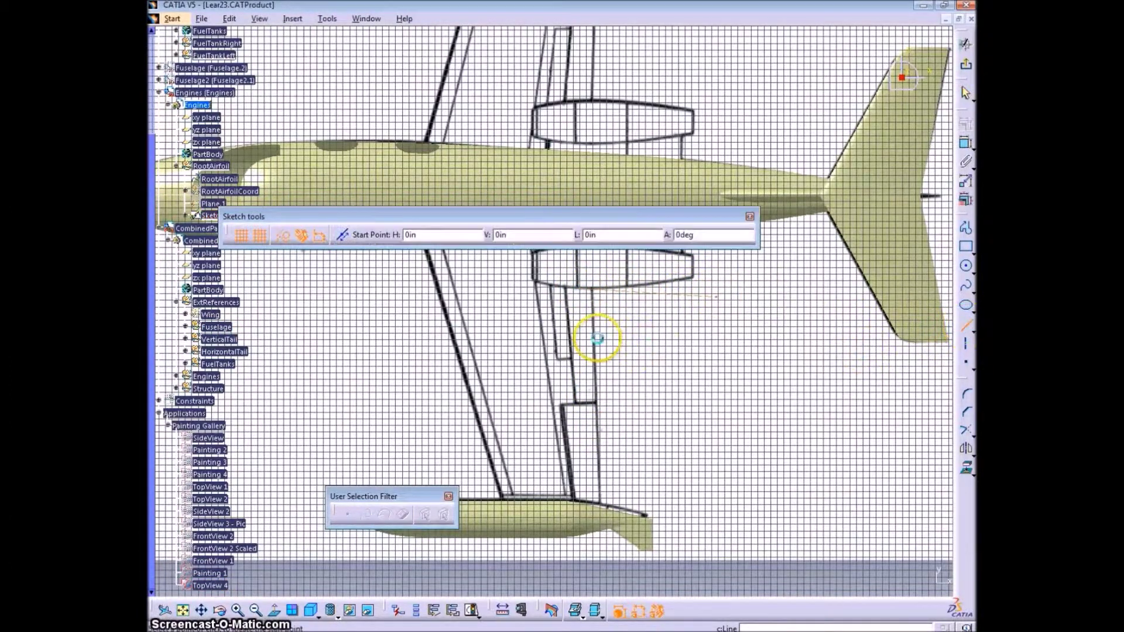
click(589, 333)
click(724, 339)
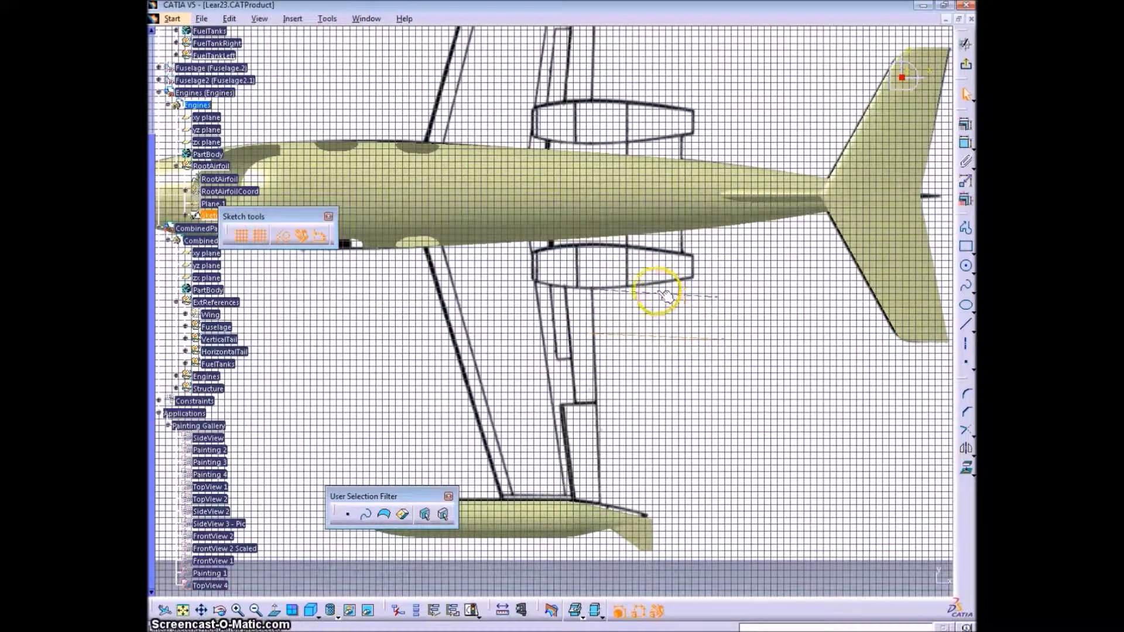
Convert both construction lines to standard sketch elements
click(701, 298)
click(283, 235)
click(650, 336)
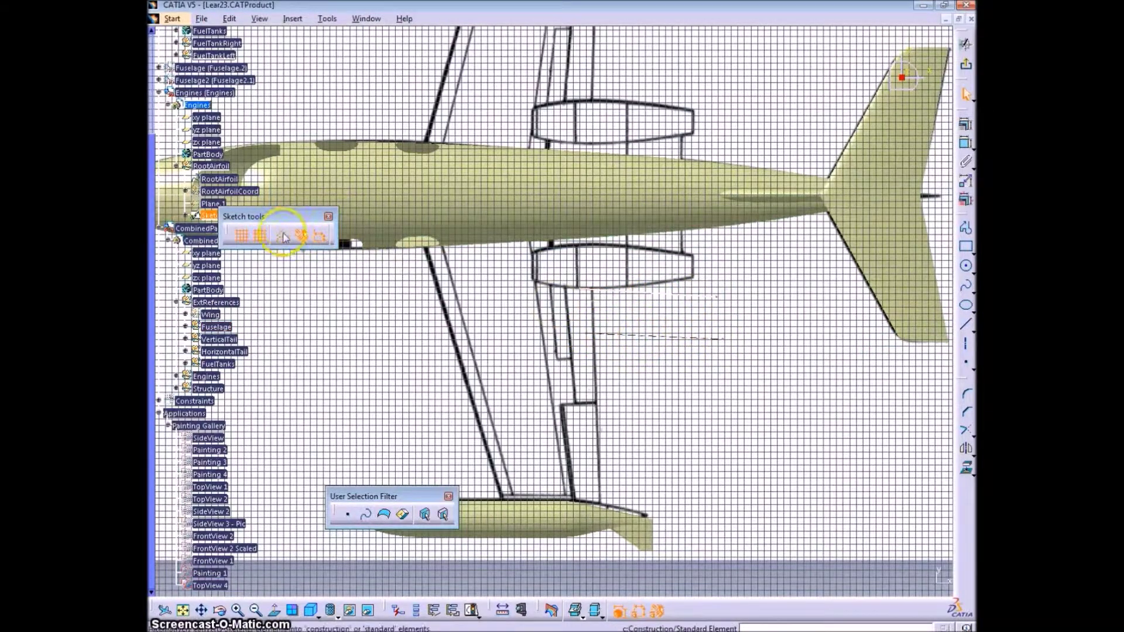
click(284, 236)
Make the upper line coincident with the sketch's horizontal axis along the fuselage centreline
middle_drag(480, 285, 615, 266)
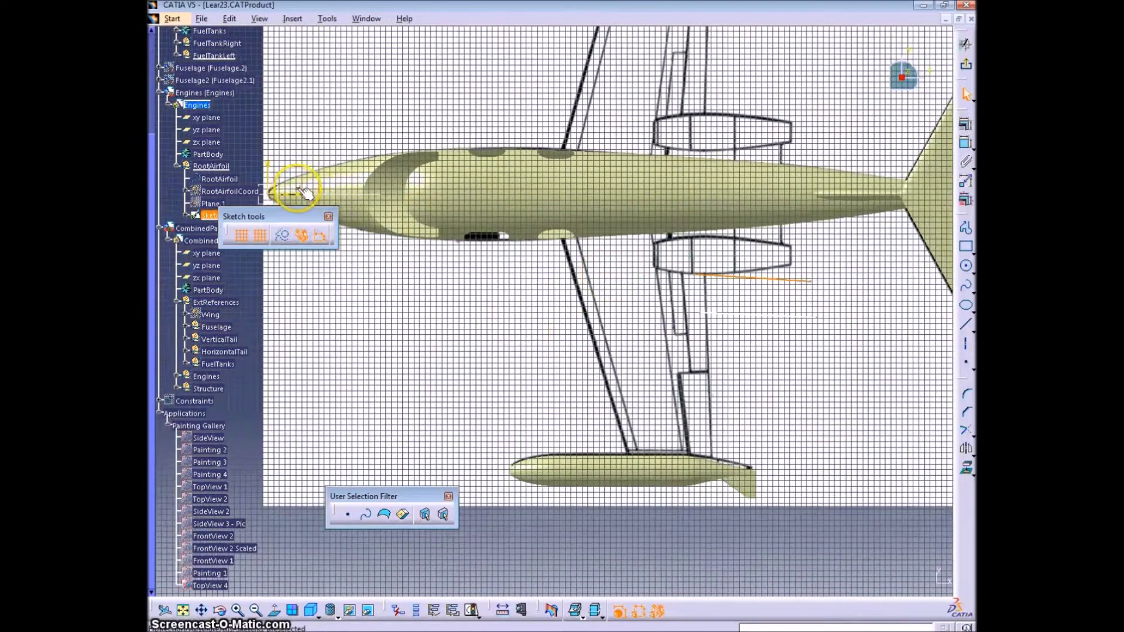
right_click(821, 214)
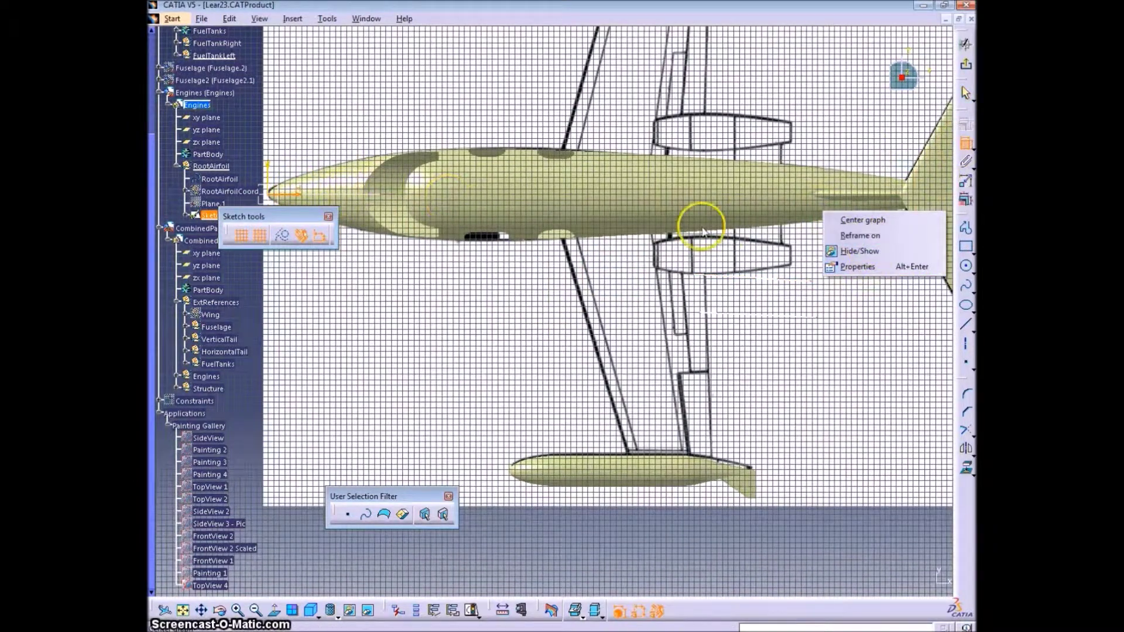
right_click(702, 230)
right_click(828, 251)
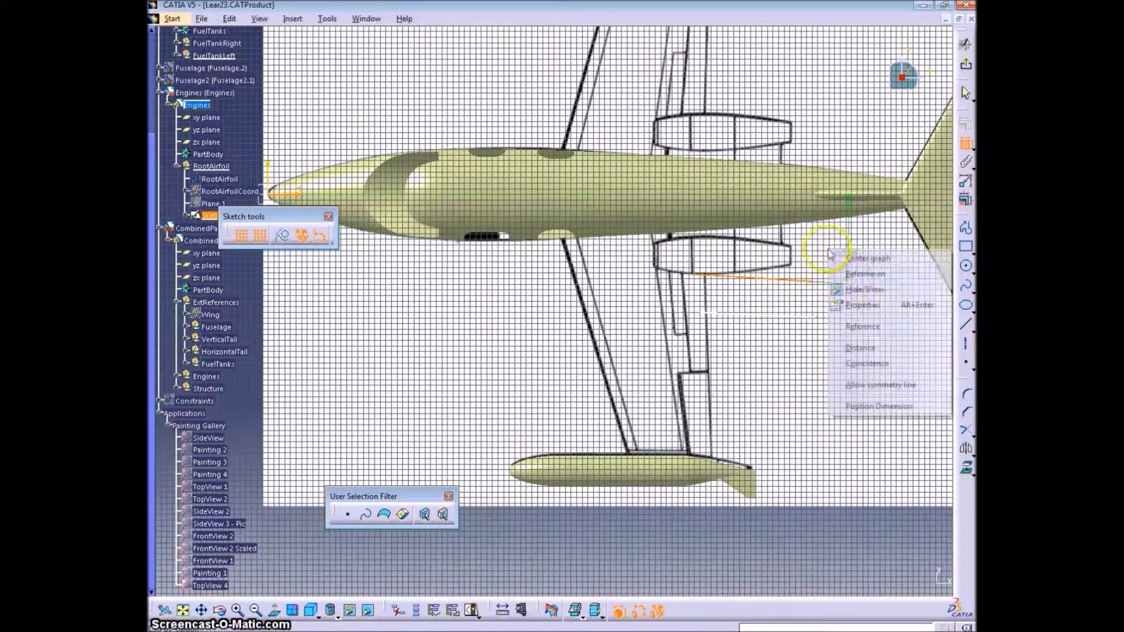
click(869, 351)
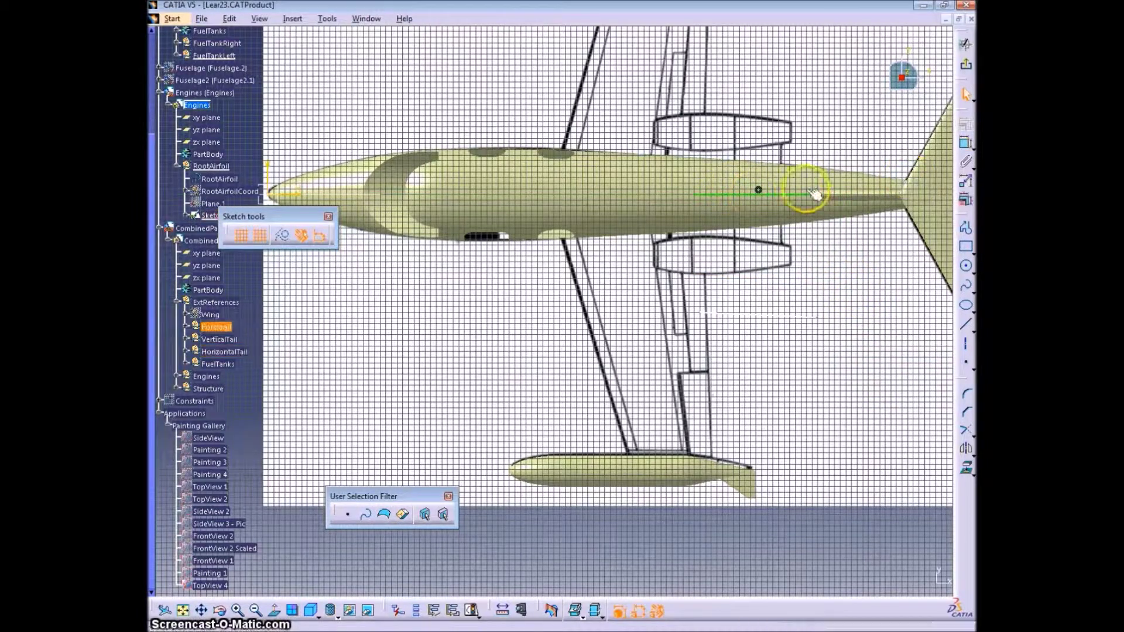
Set the upper line's length to 78.5 in and give the lower line the same length through a formula
click(967, 143)
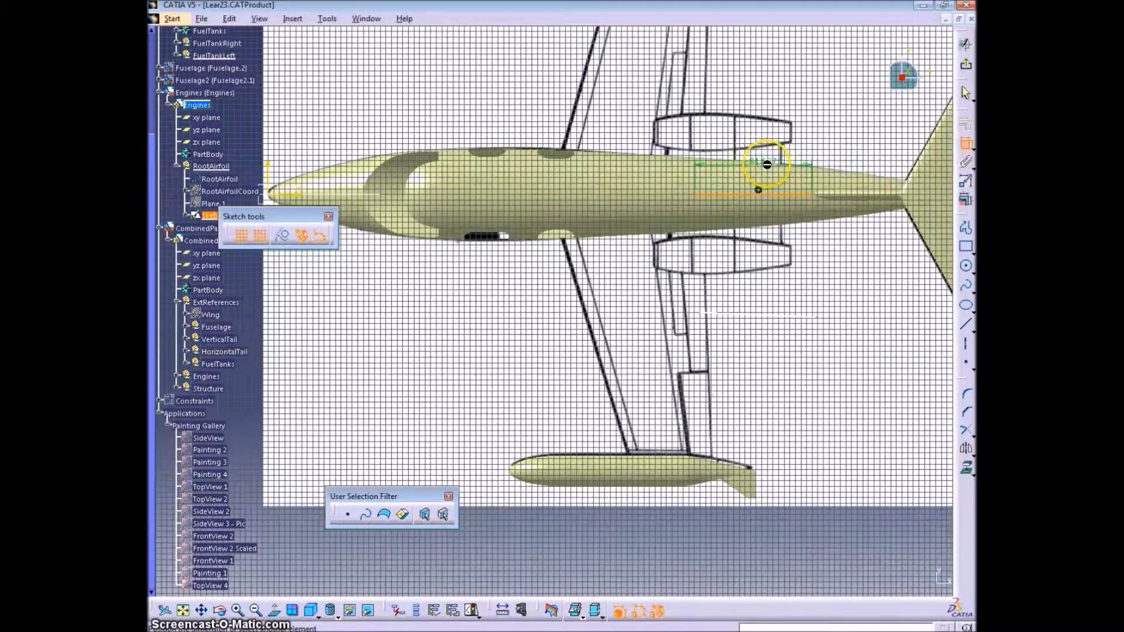
double_click(756, 164)
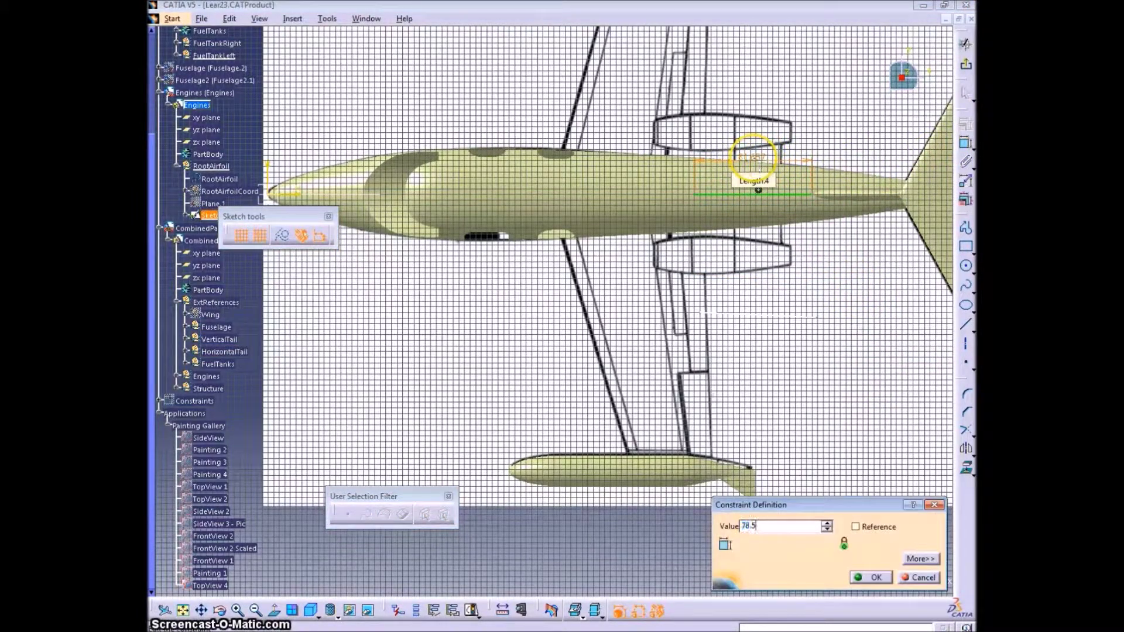
key(Return)
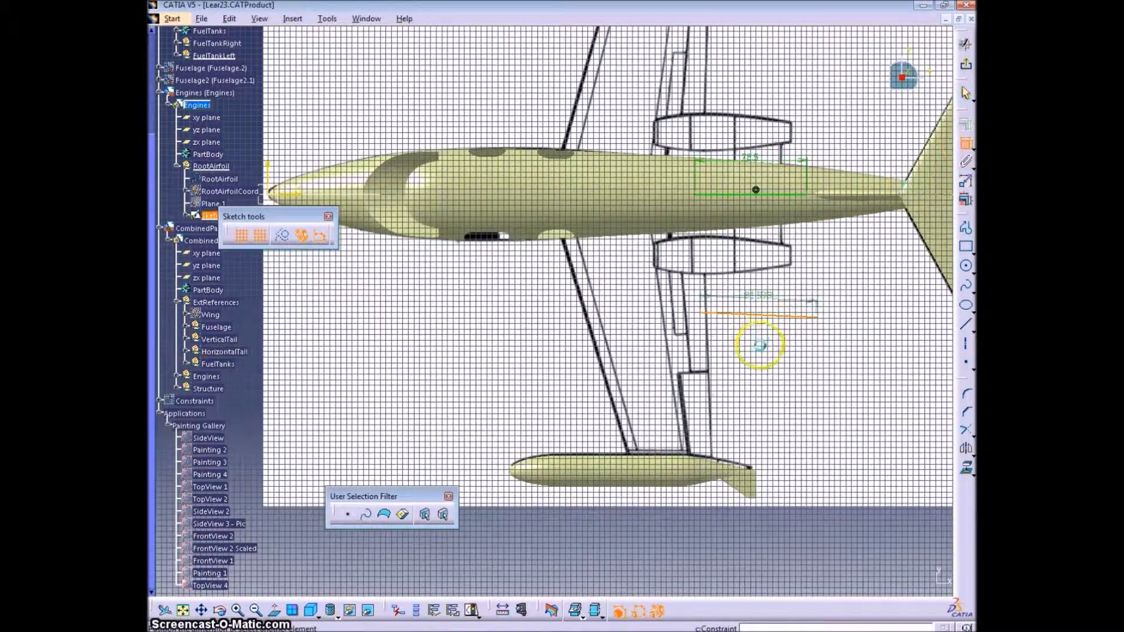
double_click(757, 346)
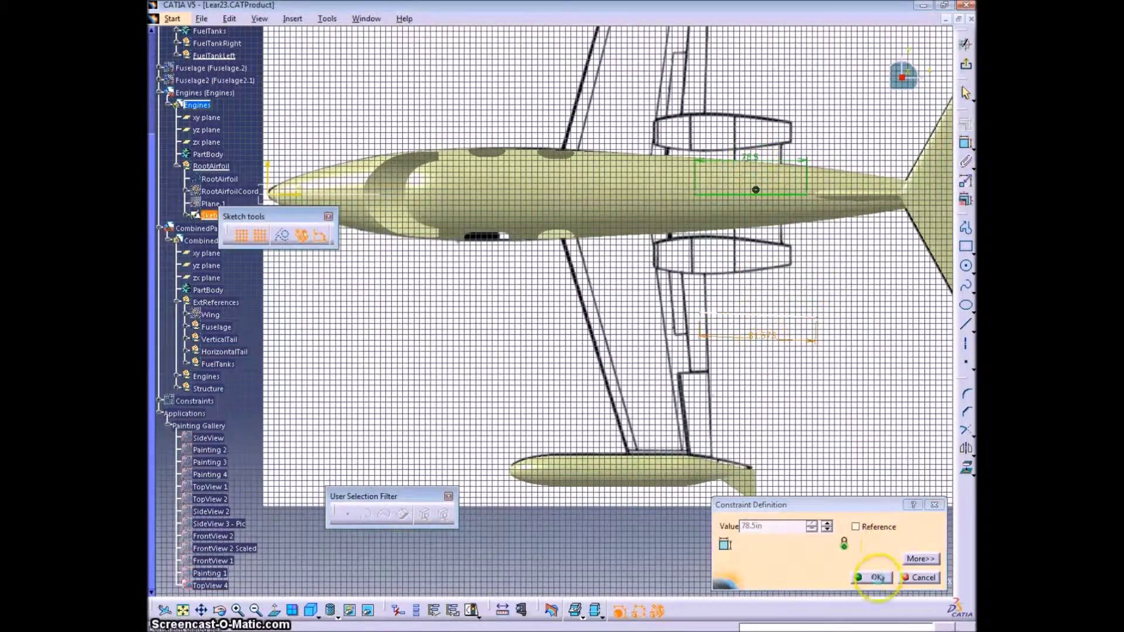
click(876, 578)
Constrain the distance between the two lines to 45 in
click(769, 194)
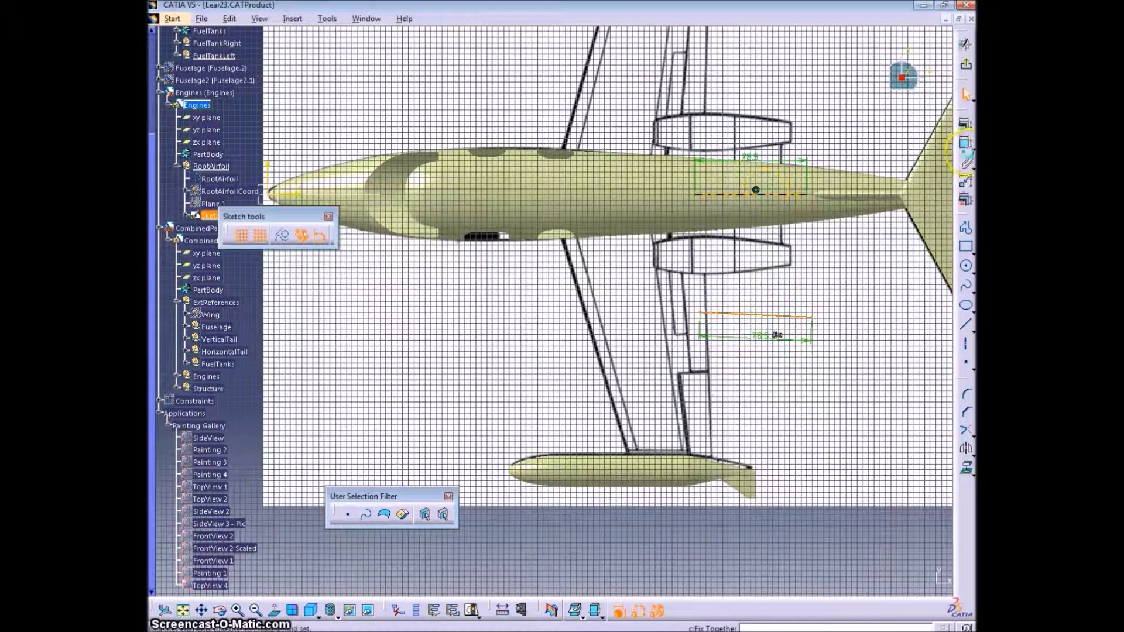
right_click(785, 243)
right_click(740, 258)
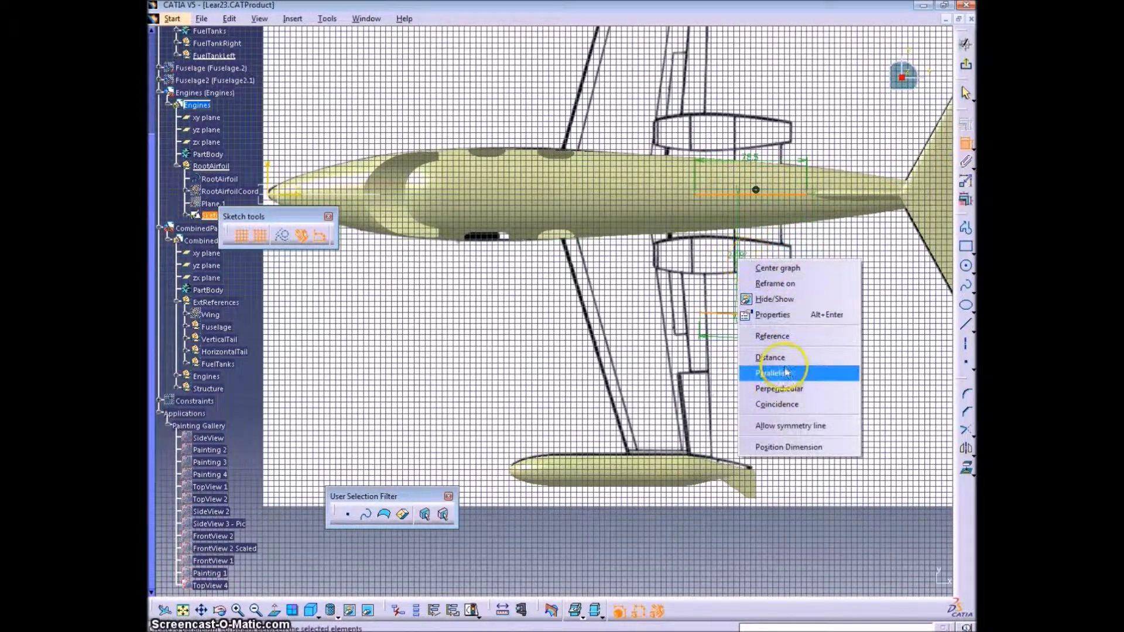
click(788, 356)
double_click(762, 256)
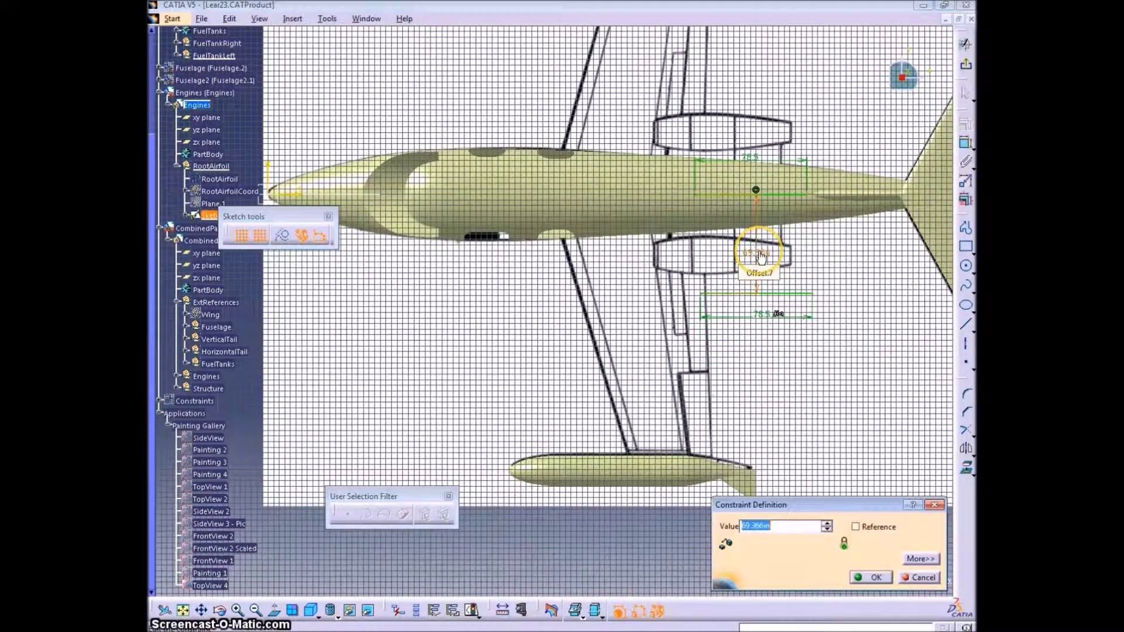
text(4)
key(Return)
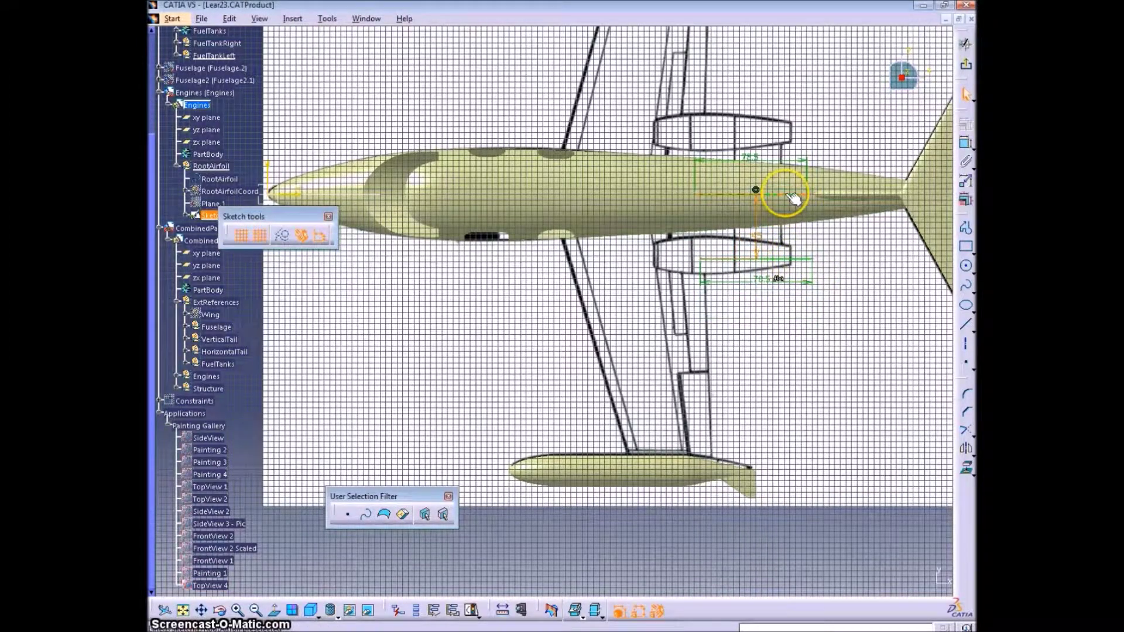
Slide the centreline line slightly aft and draw a line from its front endpoint to the front of the lower nacelle
drag(766, 195, 796, 195)
click(902, 355)
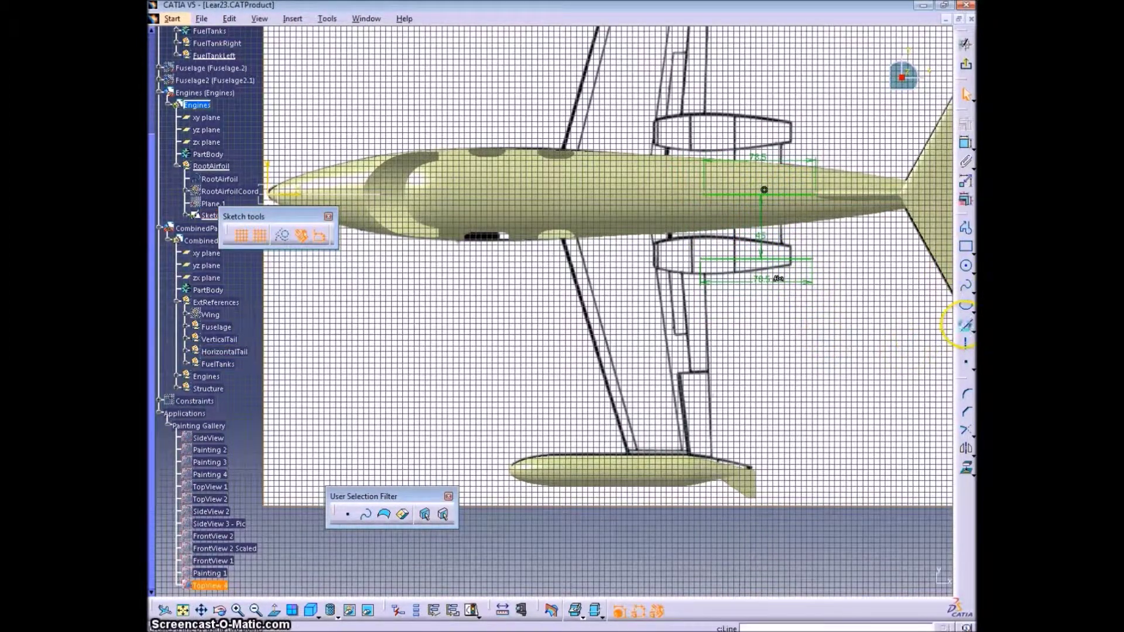
click(965, 325)
click(702, 198)
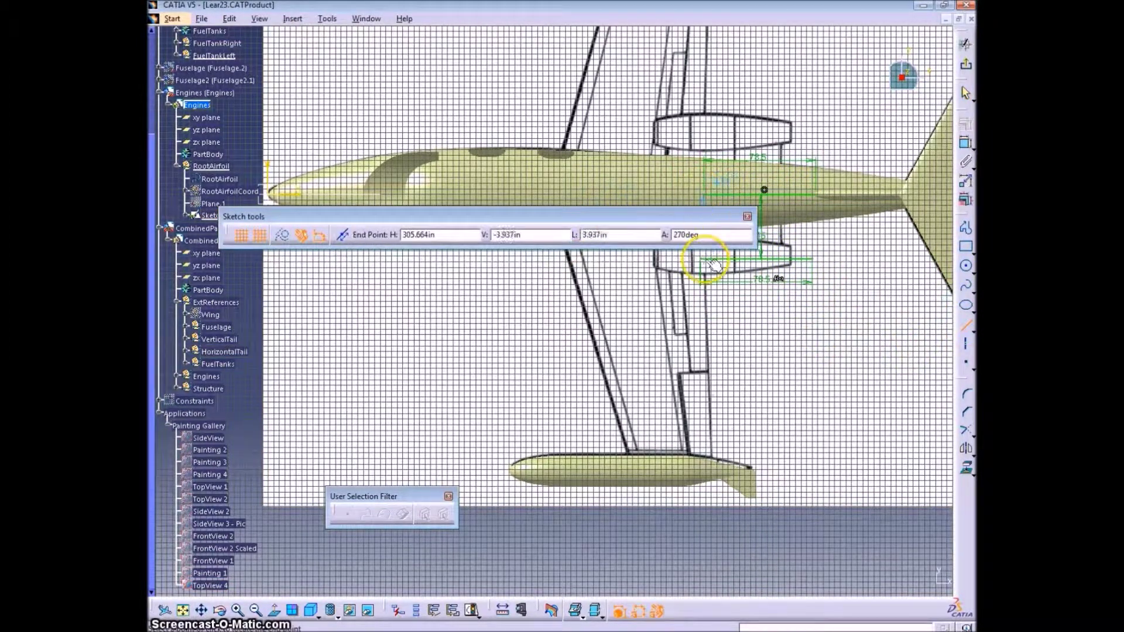
click(667, 260)
click(761, 359)
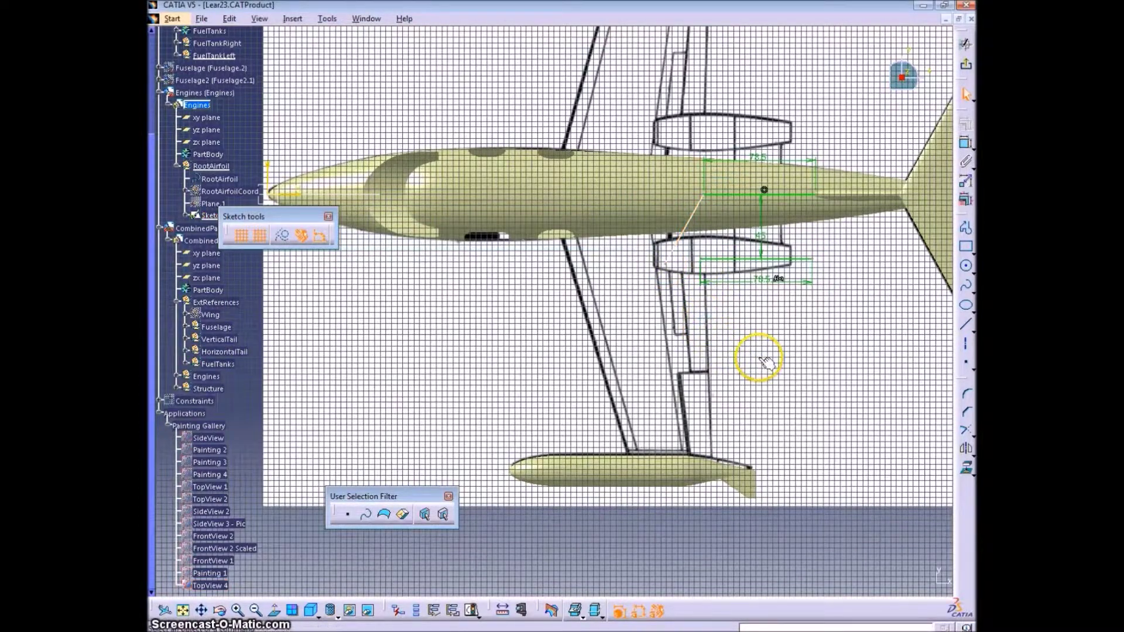
Make the free end of the slanted line coincident with the front endpoint of the nacelle line
ctrl+middle_drag(761, 359, 730, 252)
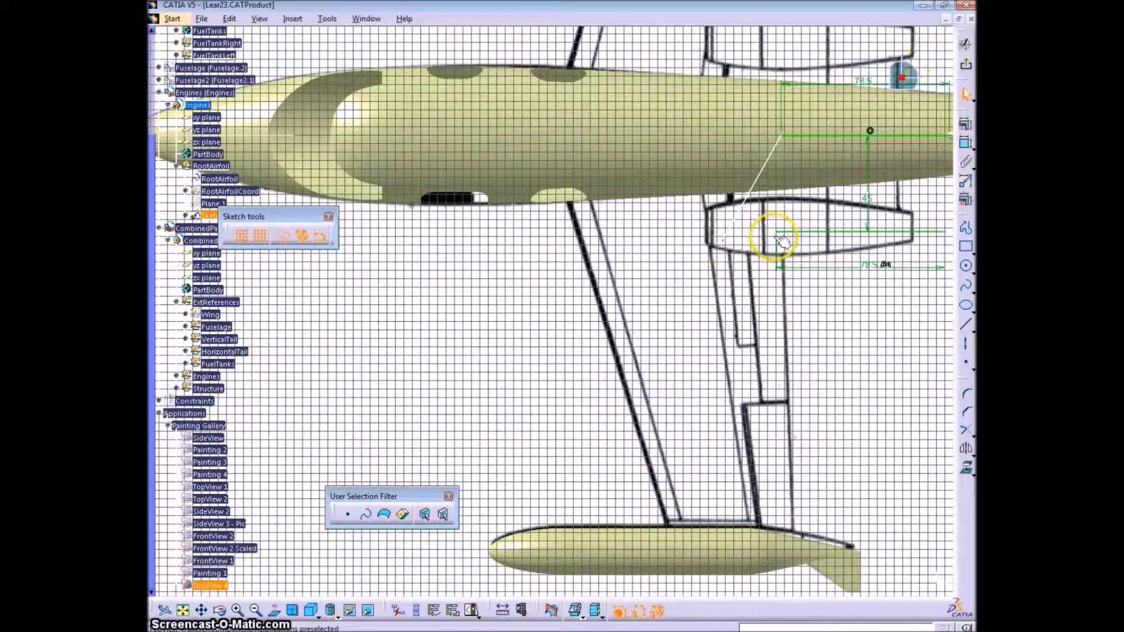
click(965, 143)
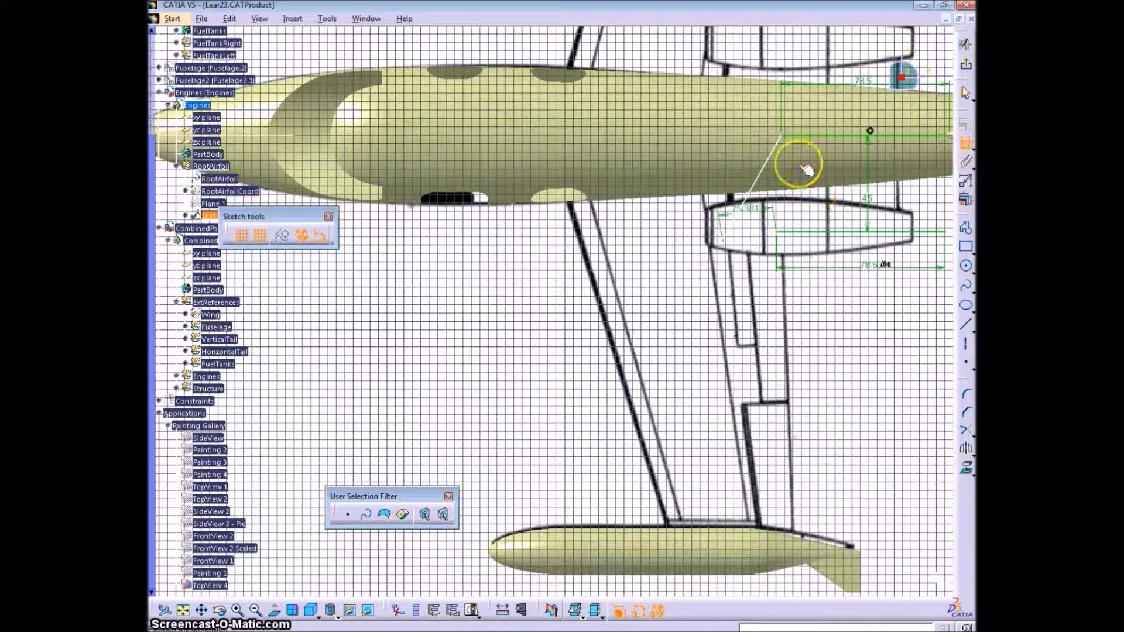
right_click(801, 164)
click(825, 321)
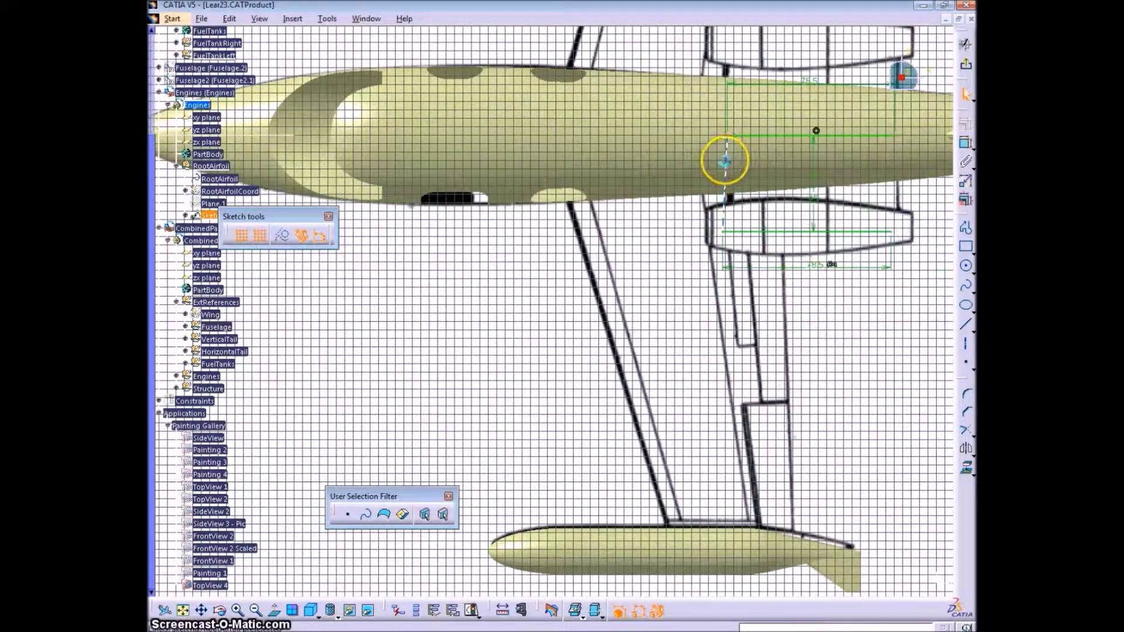
Constrain the angle between the connecting line and the centreline line to 90 degrees
click(725, 159)
click(967, 148)
ctrl+middle_drag(560, 199, 701, 178)
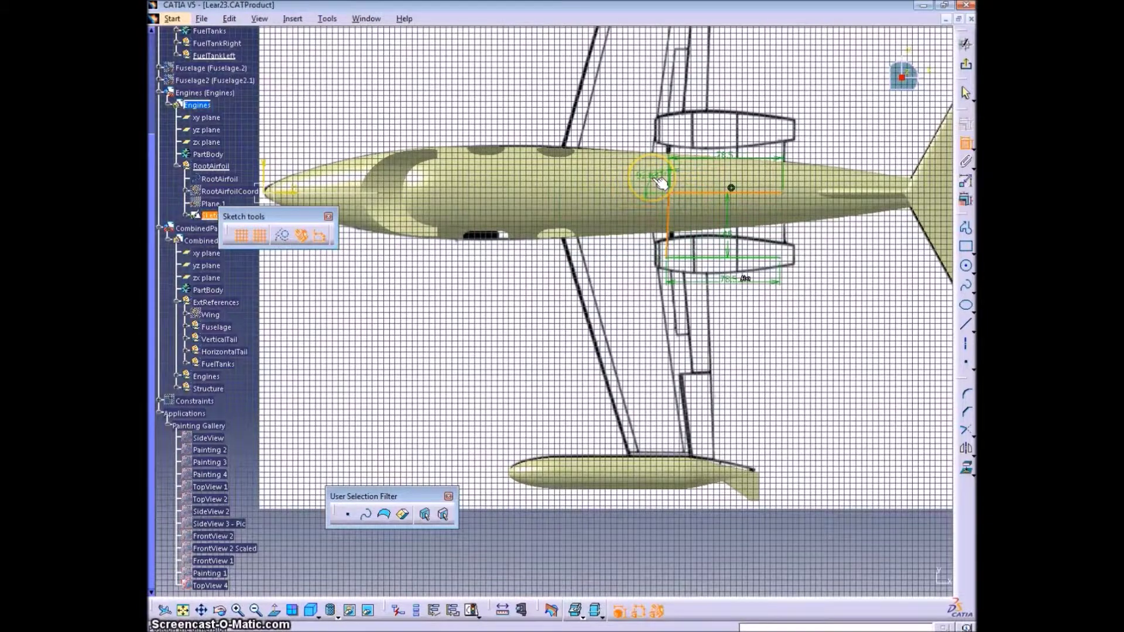
click(655, 177)
double_click(655, 177)
text(90)
key(Return)
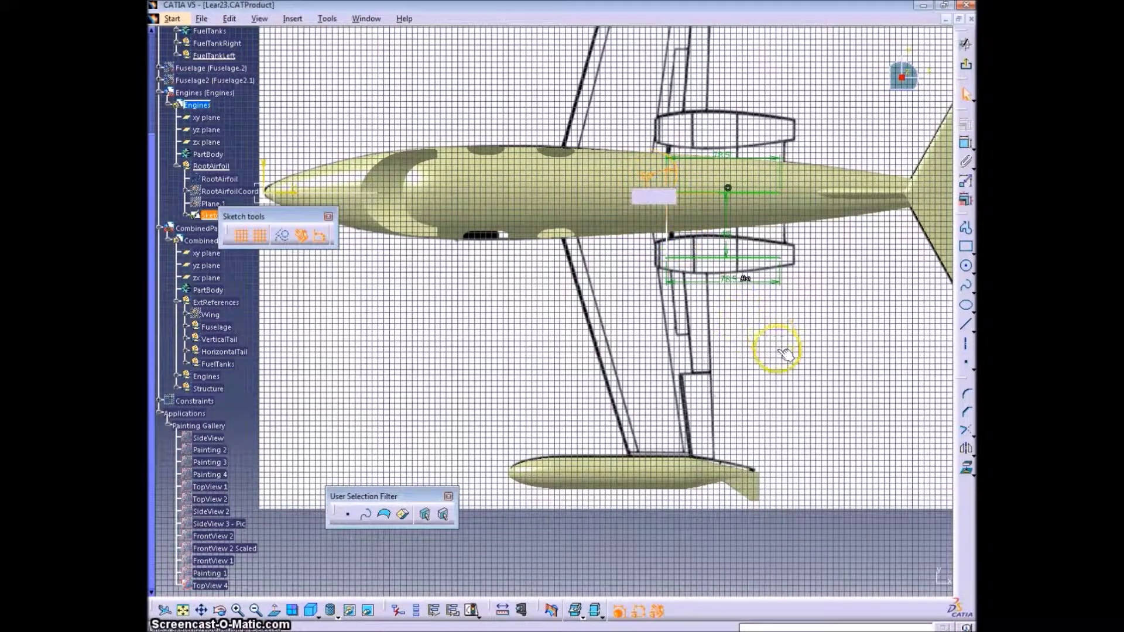
Slide the chord lines slightly aft and set the distance between the centreline and nacelle lines to 43 in
ctrl+middle_drag(779, 351, 781, 251)
mouse_move(759, 197)
middle_down()
mouse_move(669, 264)
mouse_move(714, 276)
middle_up()
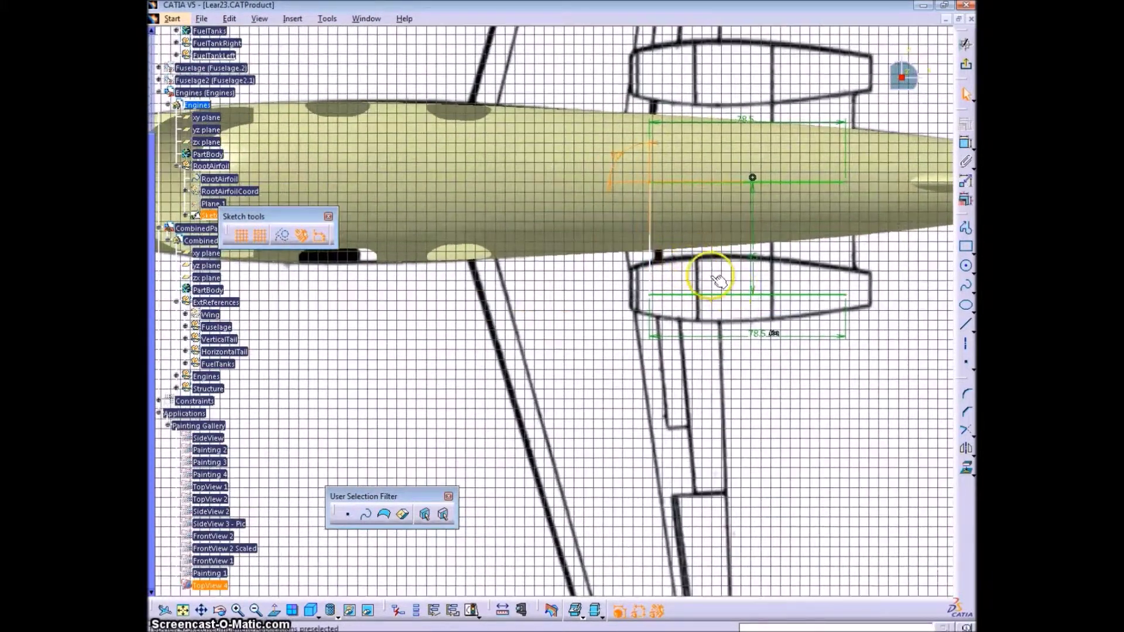
drag(736, 295, 751, 293)
double_click(766, 255)
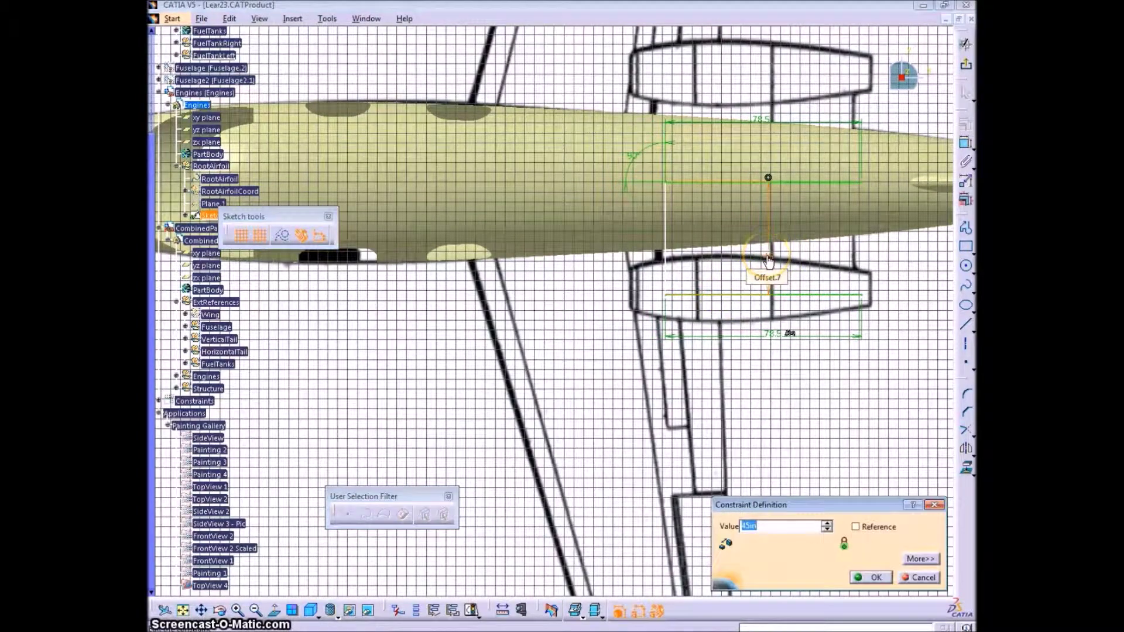
text(4)
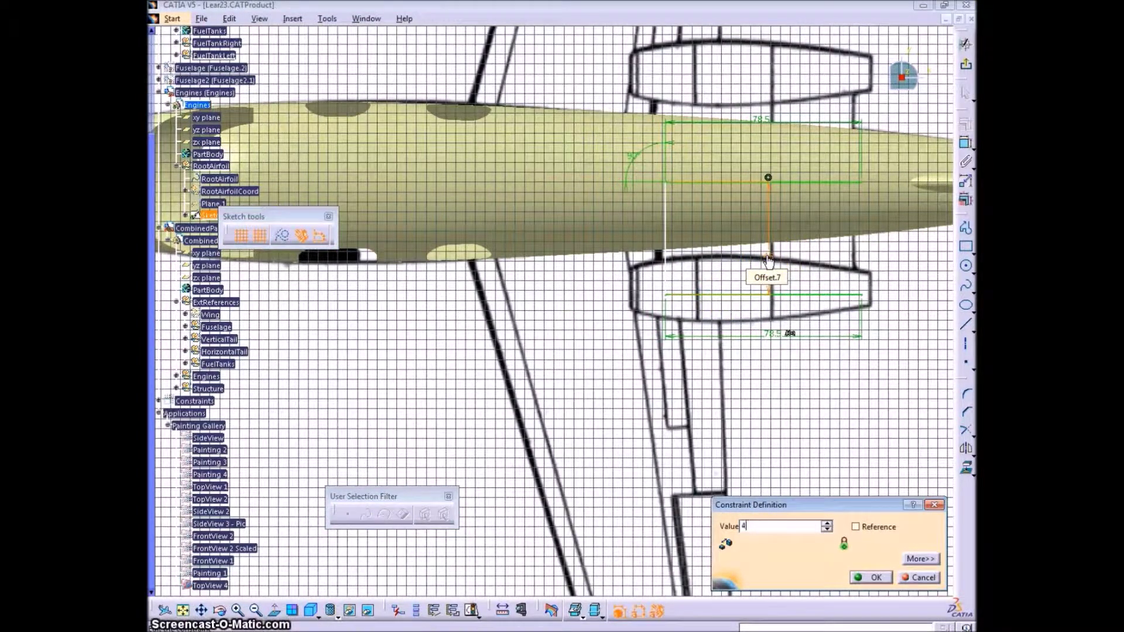
text(3)
key(Return)
Rename the 43 in offset constraint as Span and the 90-degree angle constraint as Sweep+90, and expand the sketch's constraints in the tree
click(768, 258)
key(alt+Return)
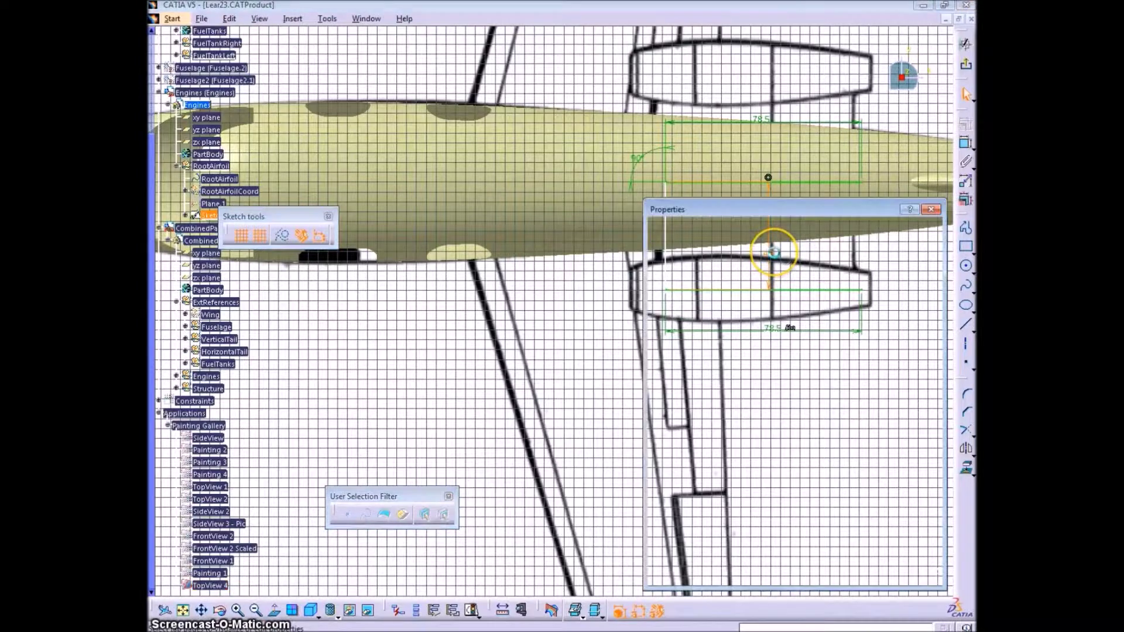
key(Return)
click(636, 157)
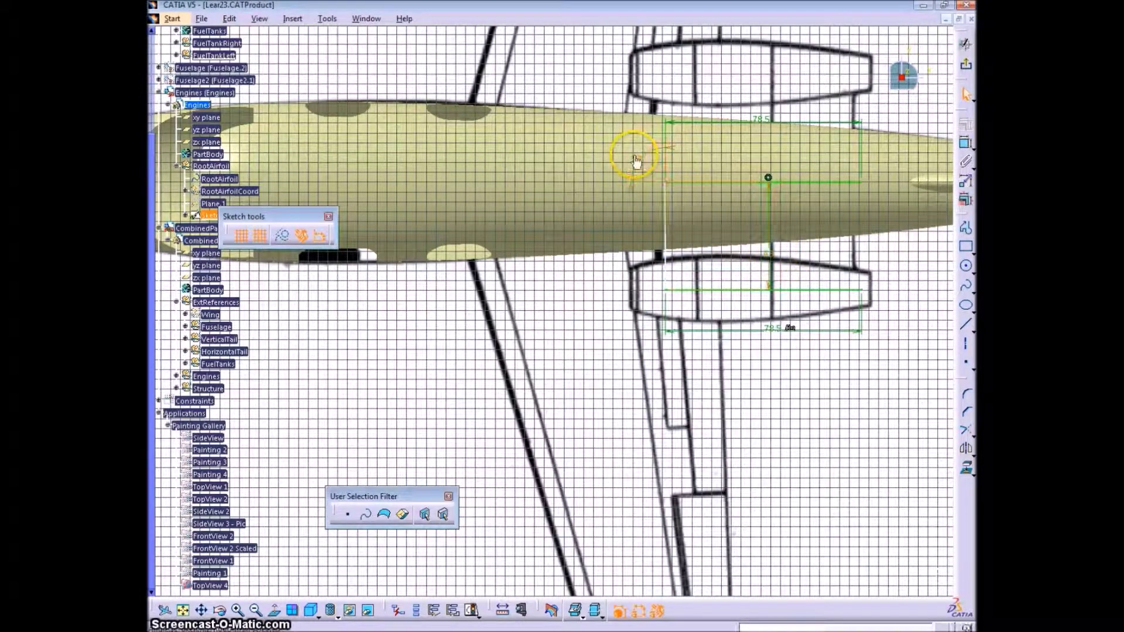
key(alt+Return)
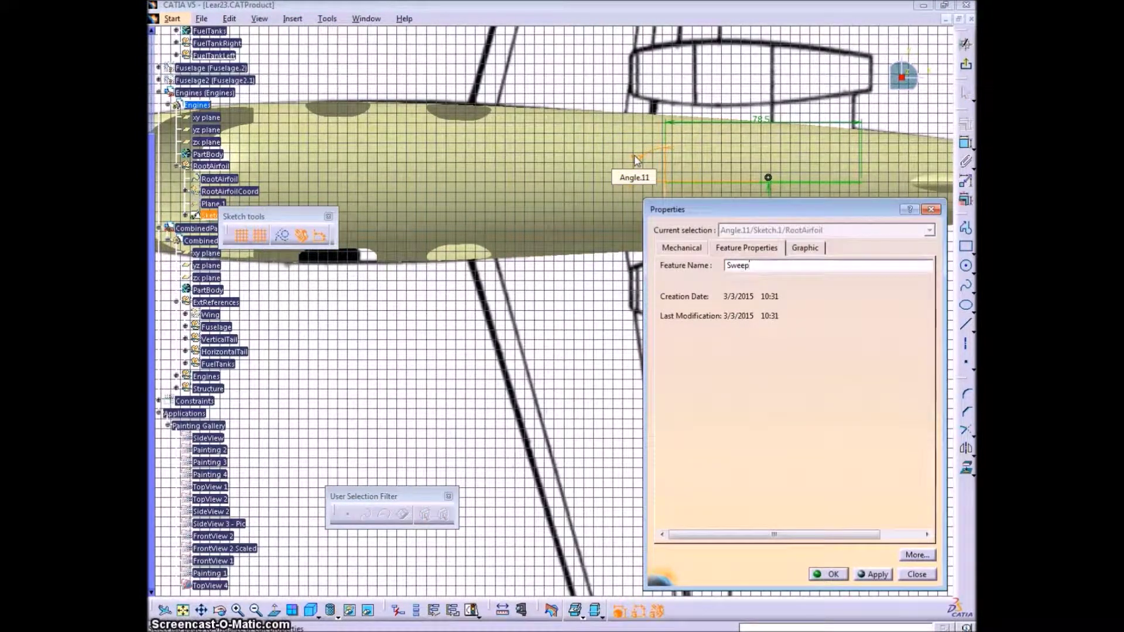
text(Sweep)
key(Return)
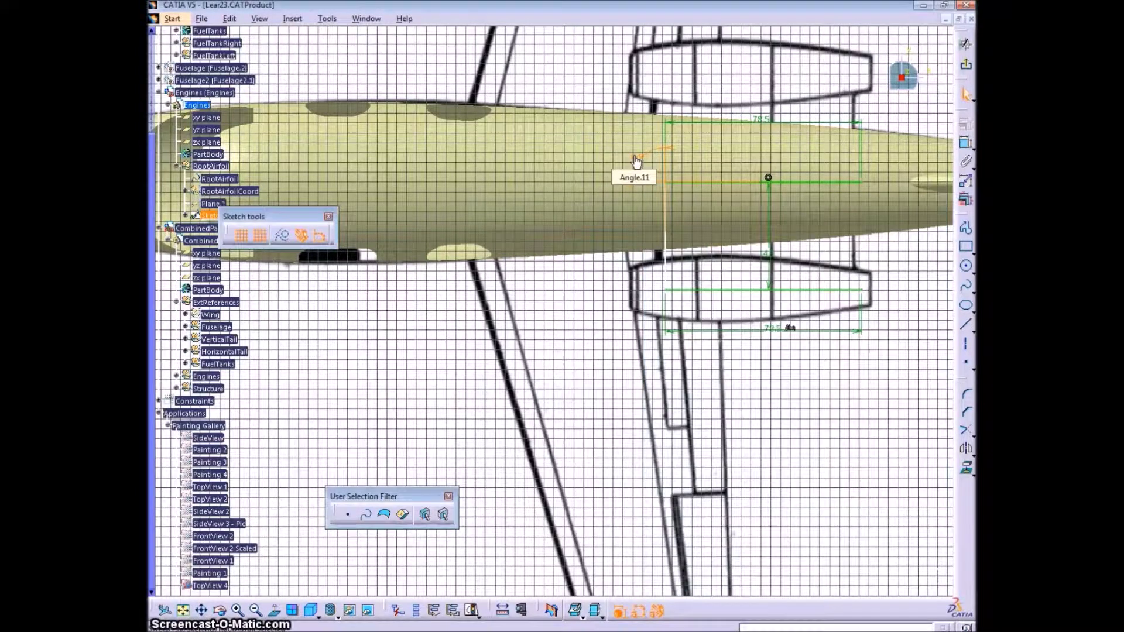
click(185, 216)
click(193, 253)
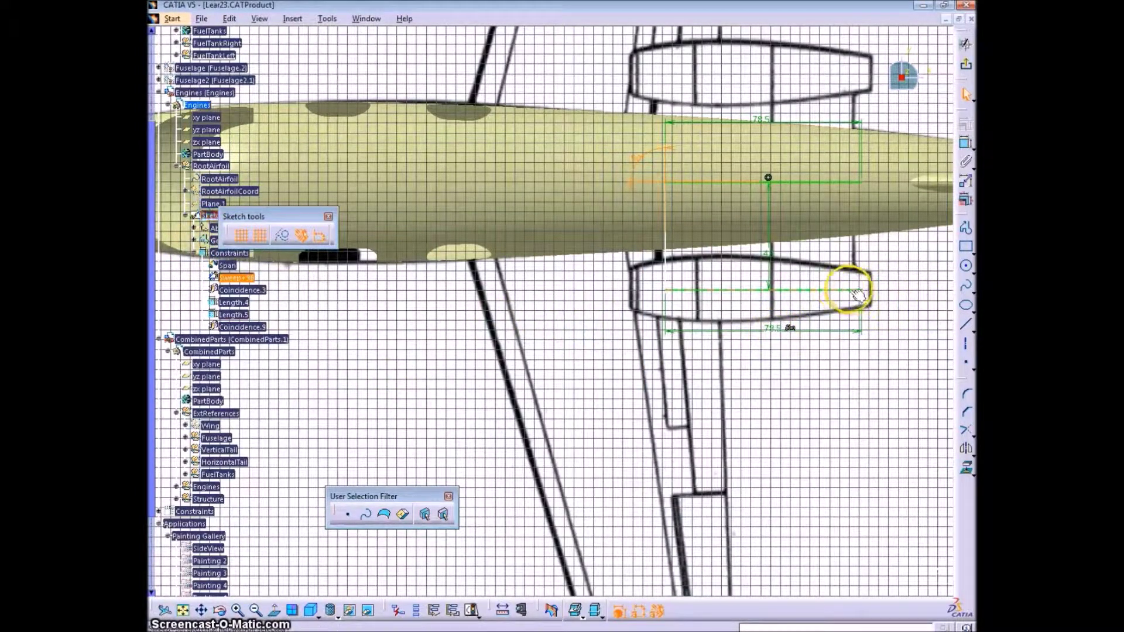
Slide the chord lines slightly forward and rename the nacelle line's length LengthTipAirfoil and the centreline line's length LengthRootAirfoil
drag(848, 291, 840, 292)
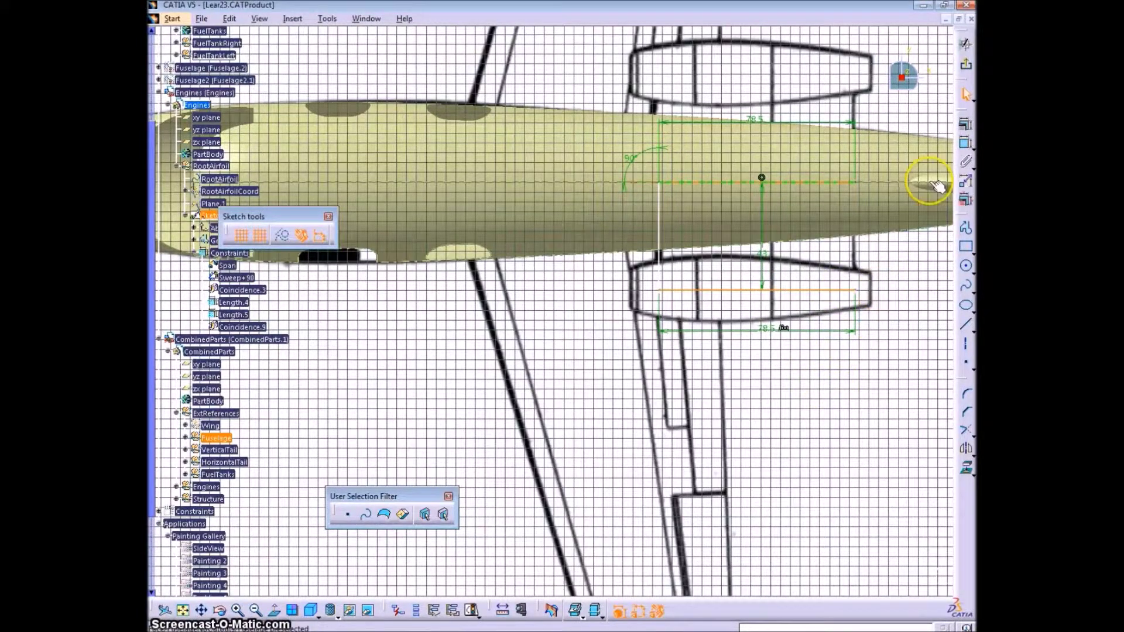
click(785, 331)
key(alt+Return)
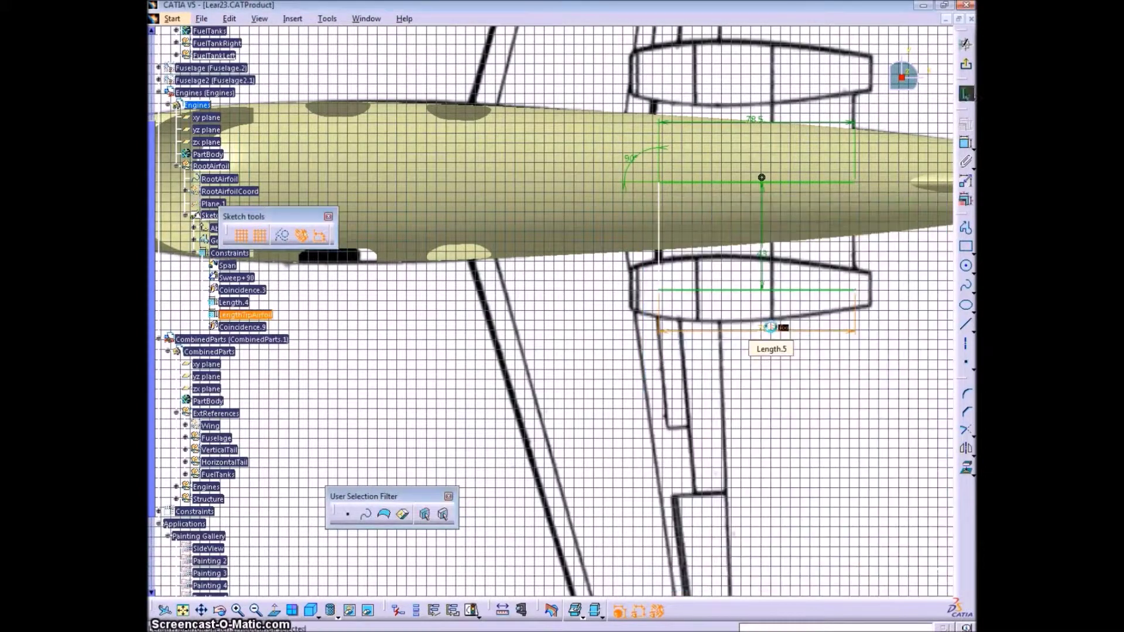
click(807, 140)
key(alt+Return)
text(Len)
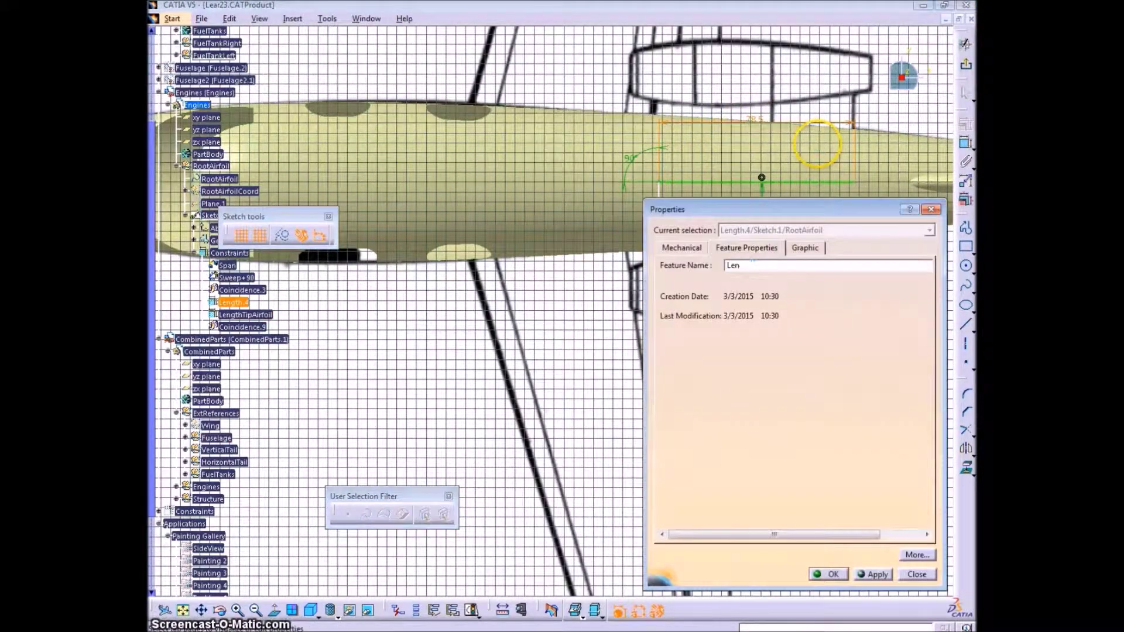
text(gthRootAirfoil)
key(Return)
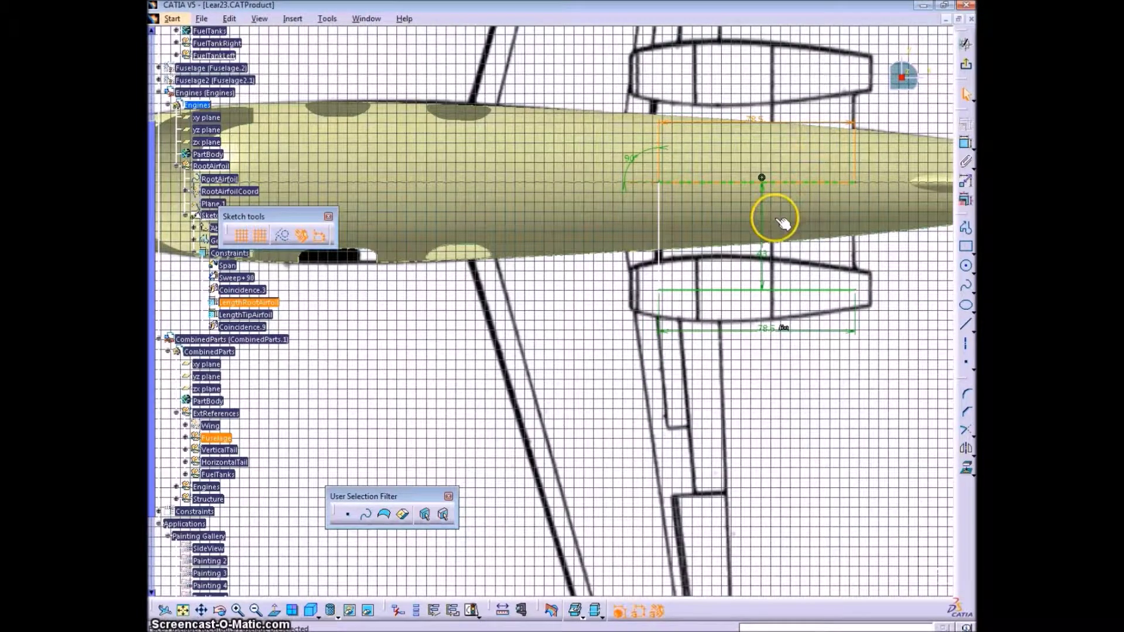
Exit the sketch, switch to the Engines part window and rename the sketch as PylonGeometry
click(966, 44)
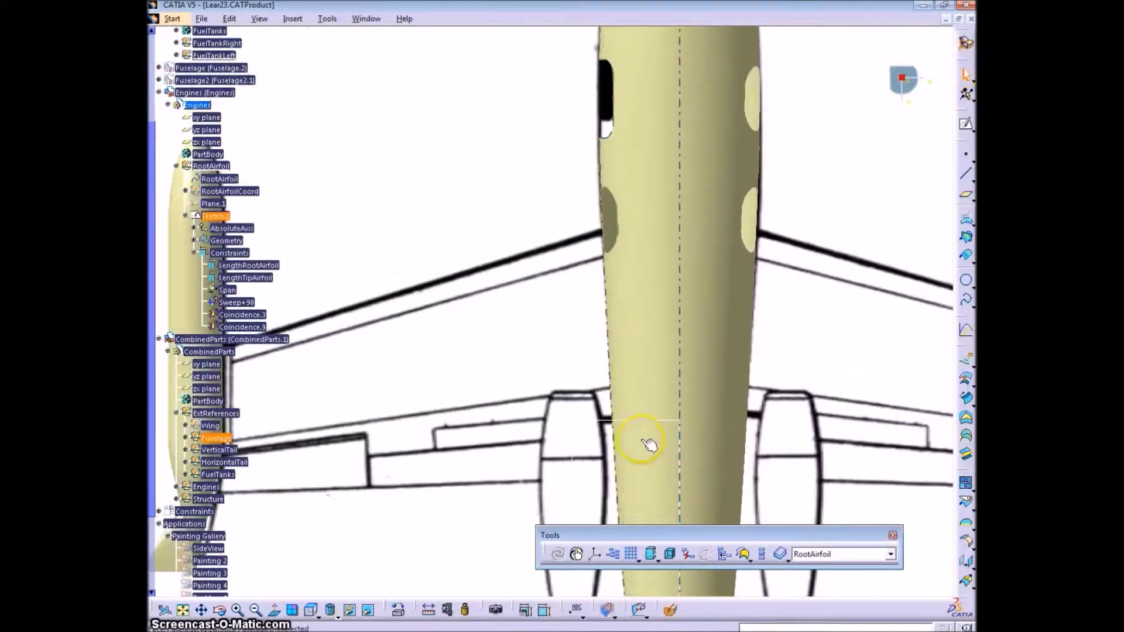
middle_drag(649, 445, 672, 319)
middle_drag(681, 469, 608, 410)
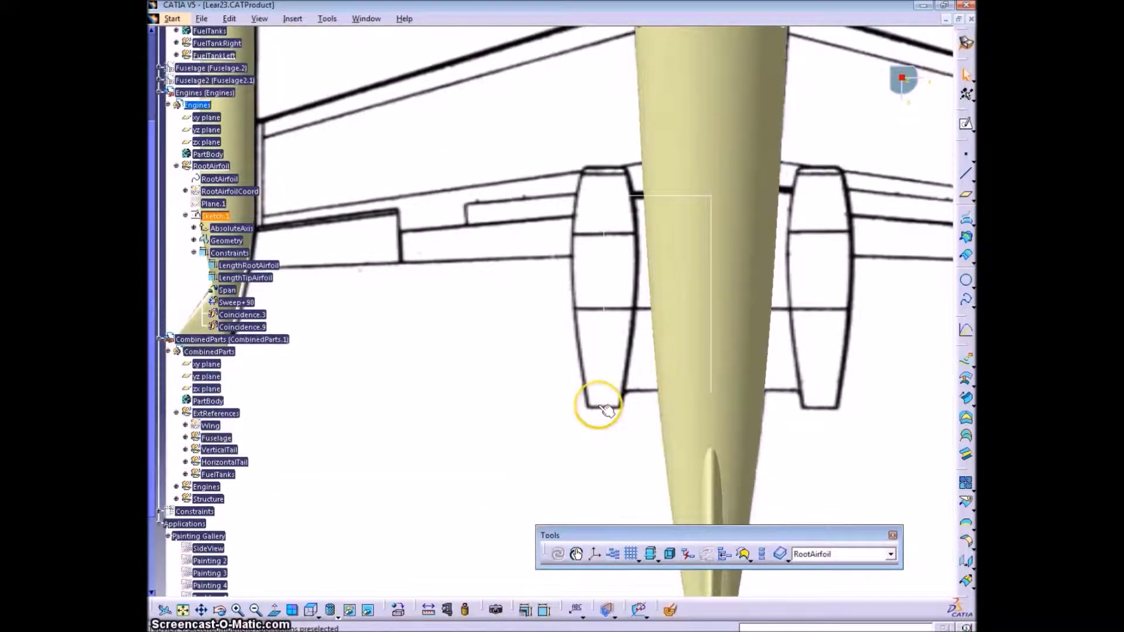
click(366, 18)
click(389, 116)
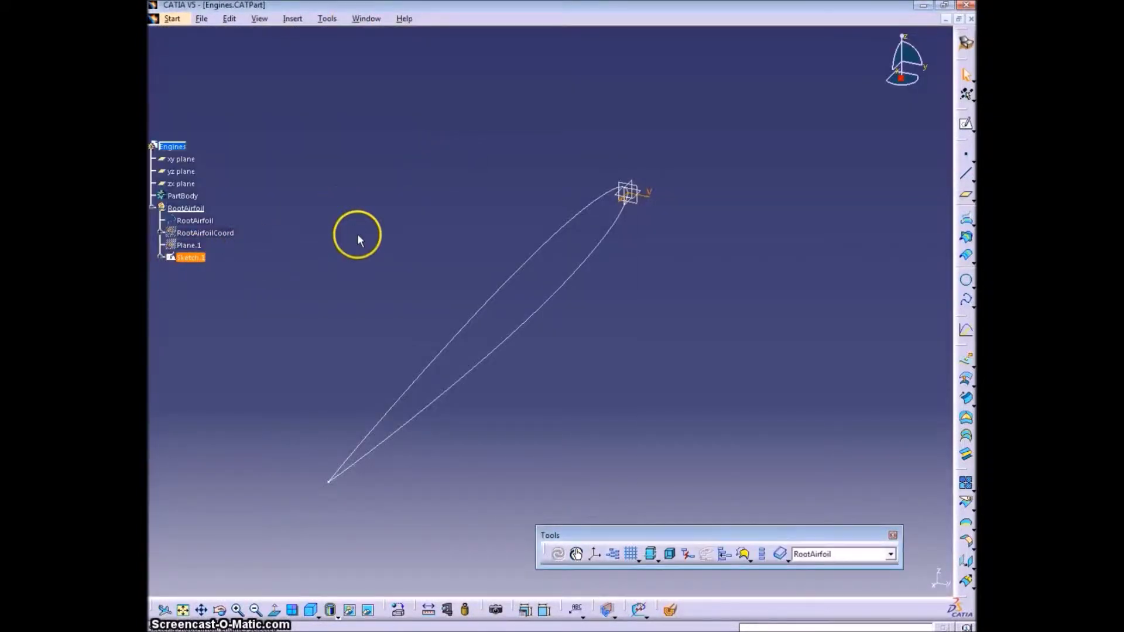
key(alt+Return)
text(PylonGeometry)
key(Return)
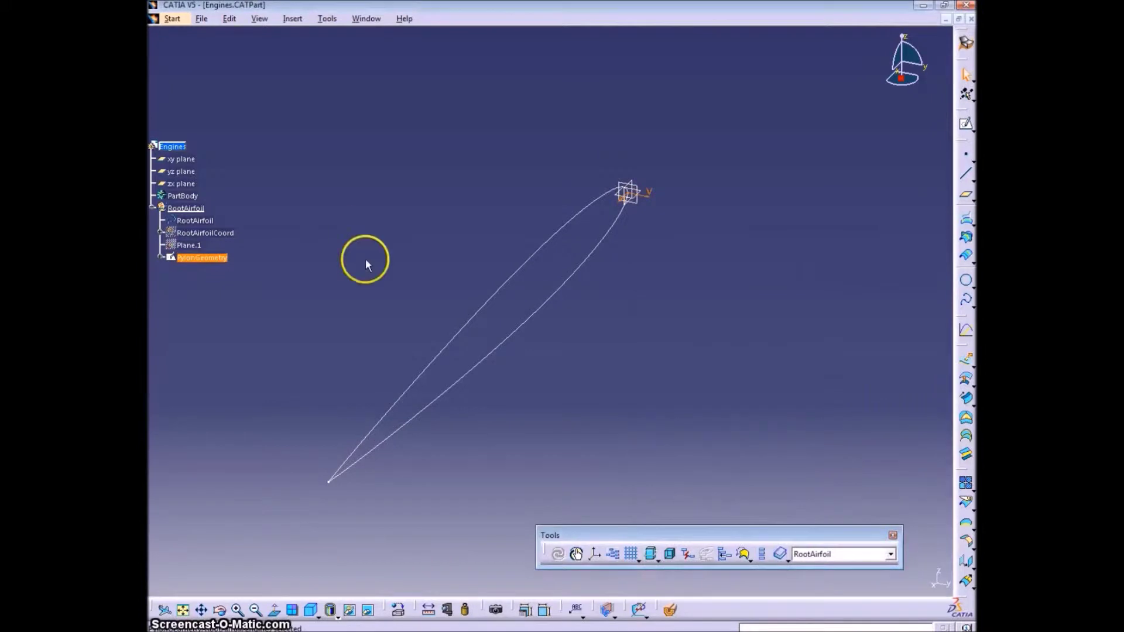
Make the hidden Plane.1 in the RootAirfoil set visible
click(365, 259)
click(194, 245)
right_click(196, 248)
click(226, 285)
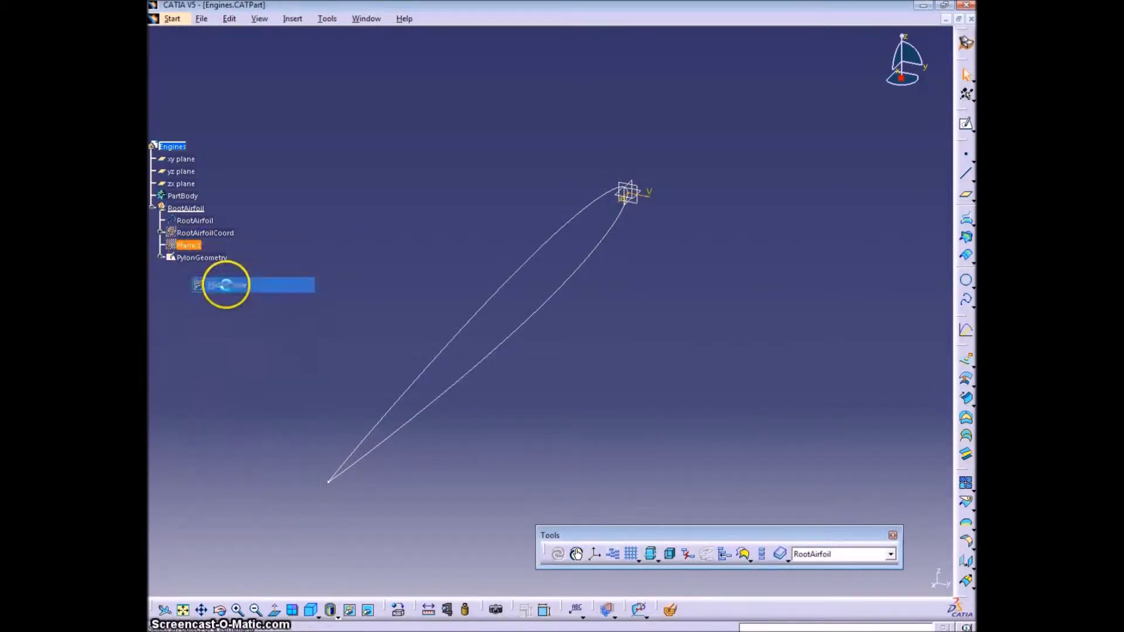
Scale the RootAirfoil curve at ratio 1 about a new reference point tangent on the curve in the Z component direction
click(566, 313)
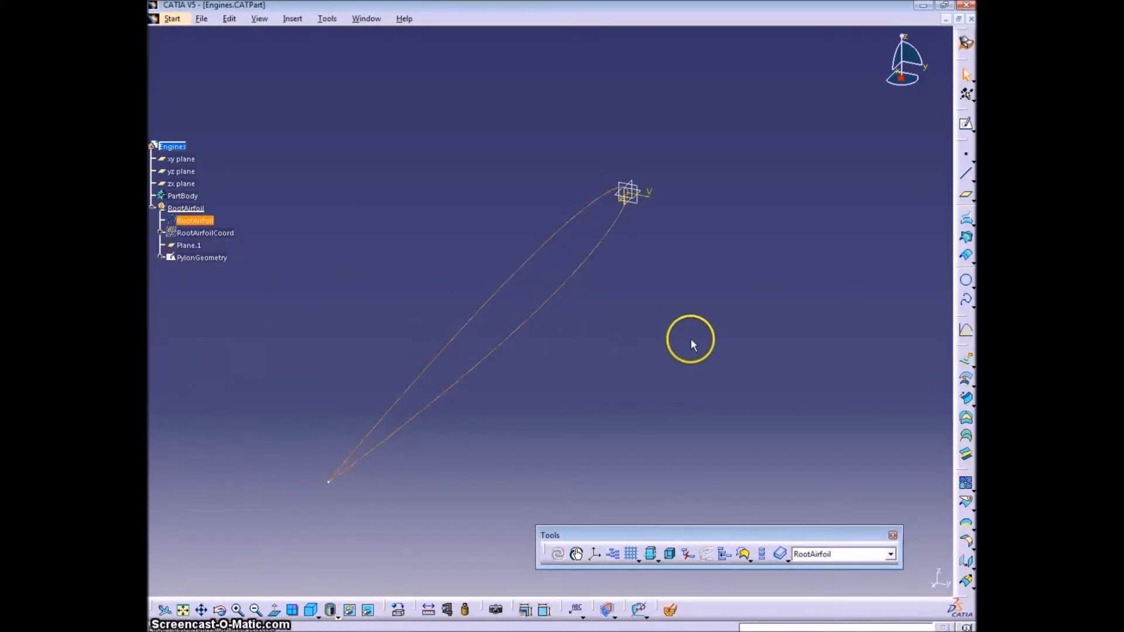
click(969, 578)
click(929, 581)
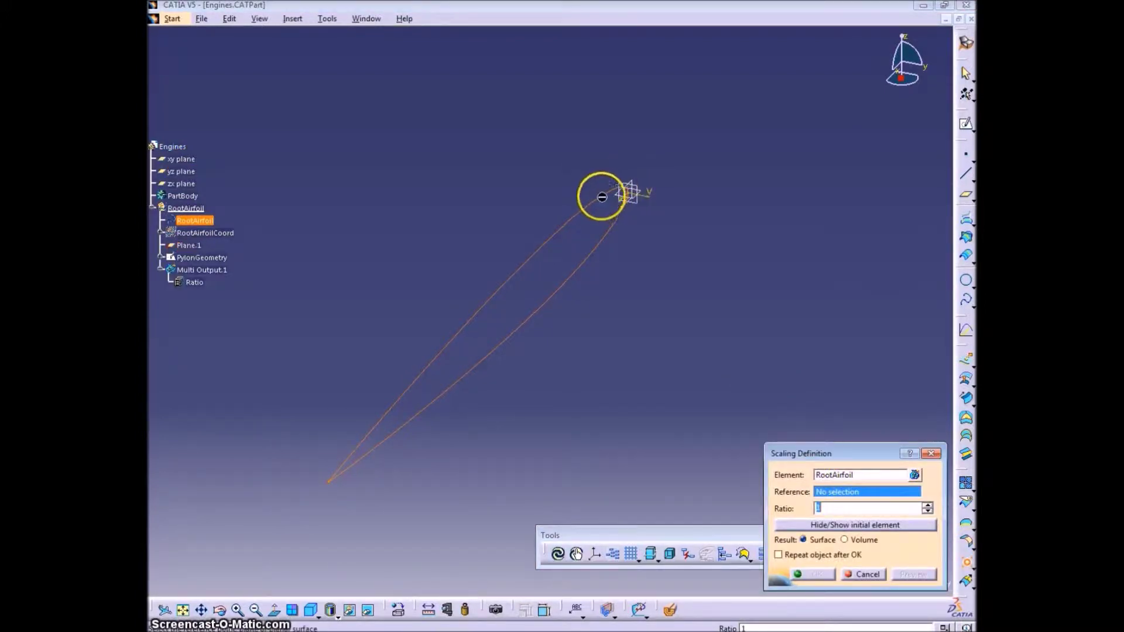
right_click(837, 491)
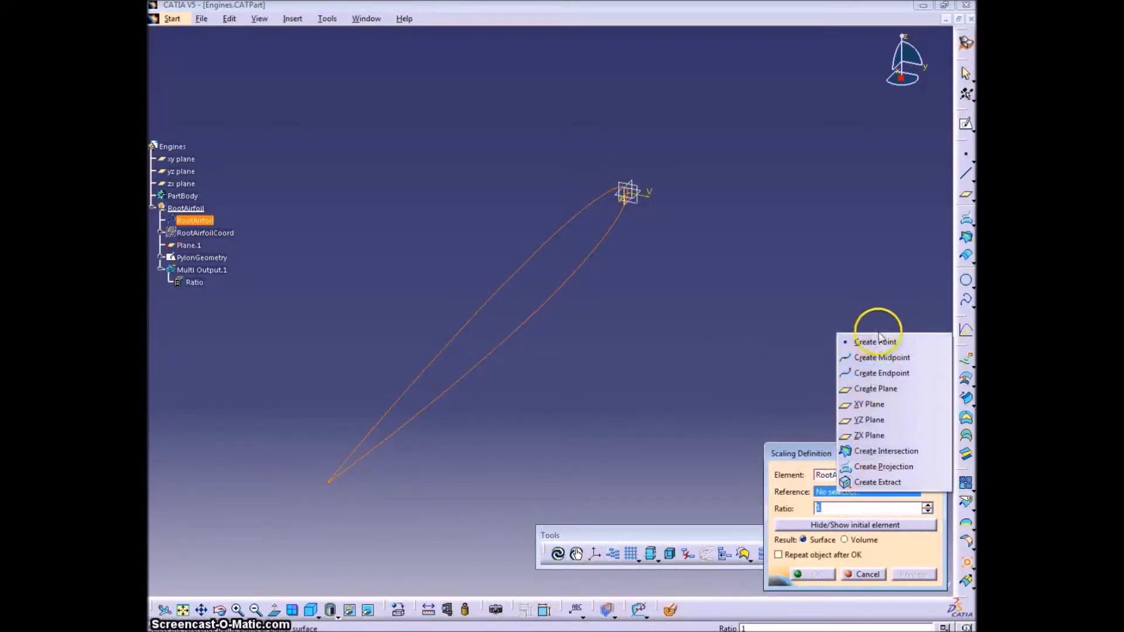
click(875, 342)
click(909, 441)
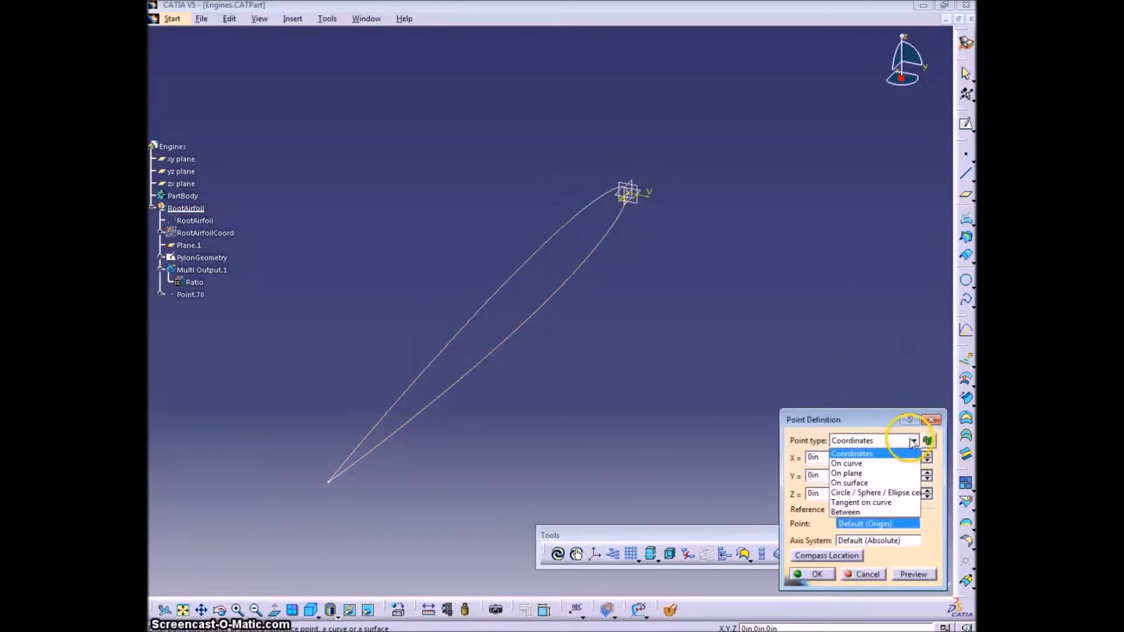
click(861, 498)
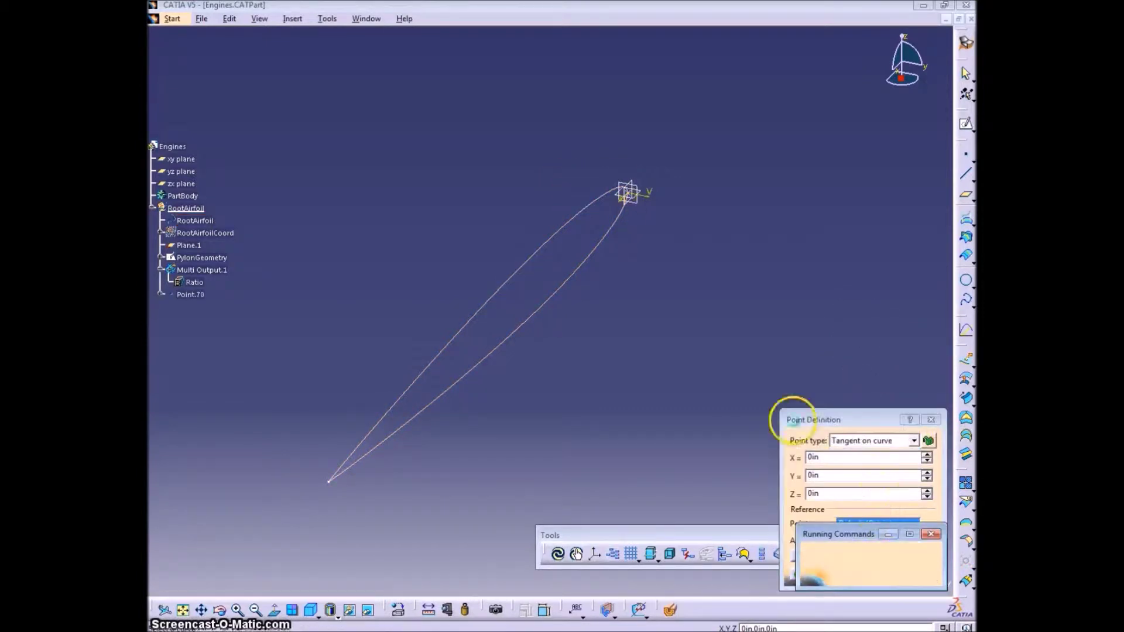
click(624, 226)
right_click(855, 554)
click(896, 528)
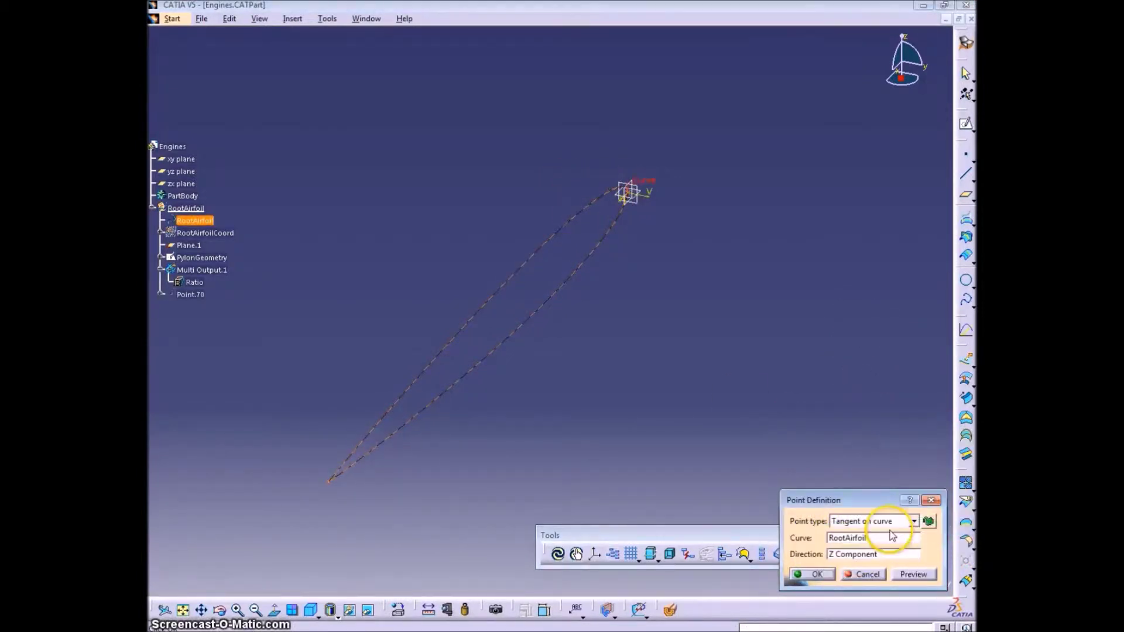
click(813, 574)
click(809, 574)
Rename the scaling feature as ScalingRootAirfoil.1
click(192, 270)
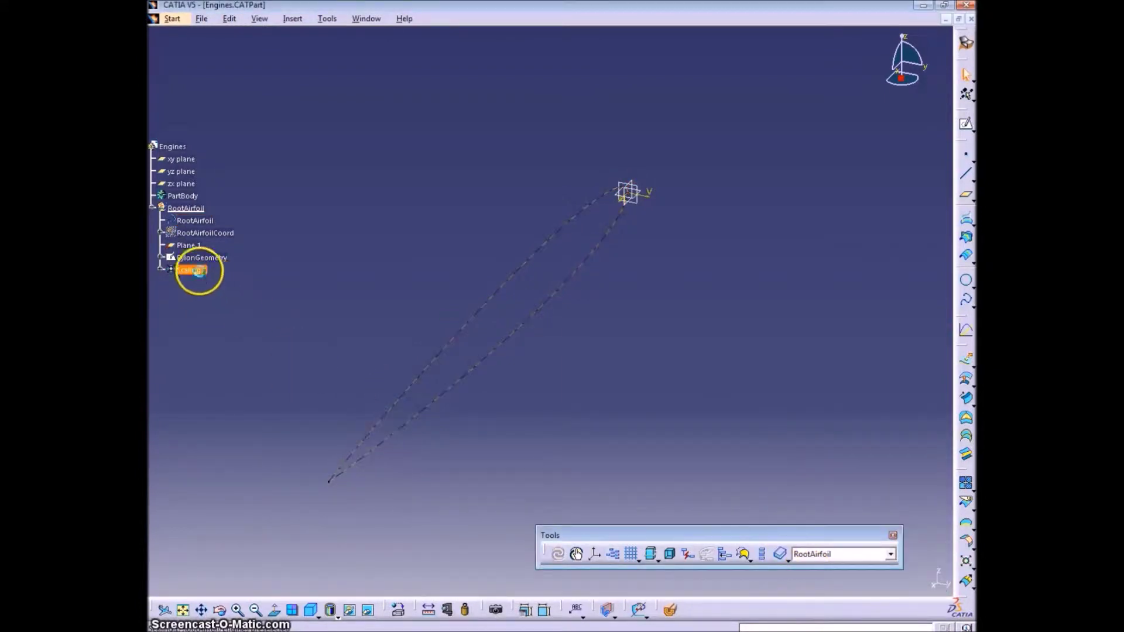
key(alt+Return)
click(749, 267)
text(RootAir)
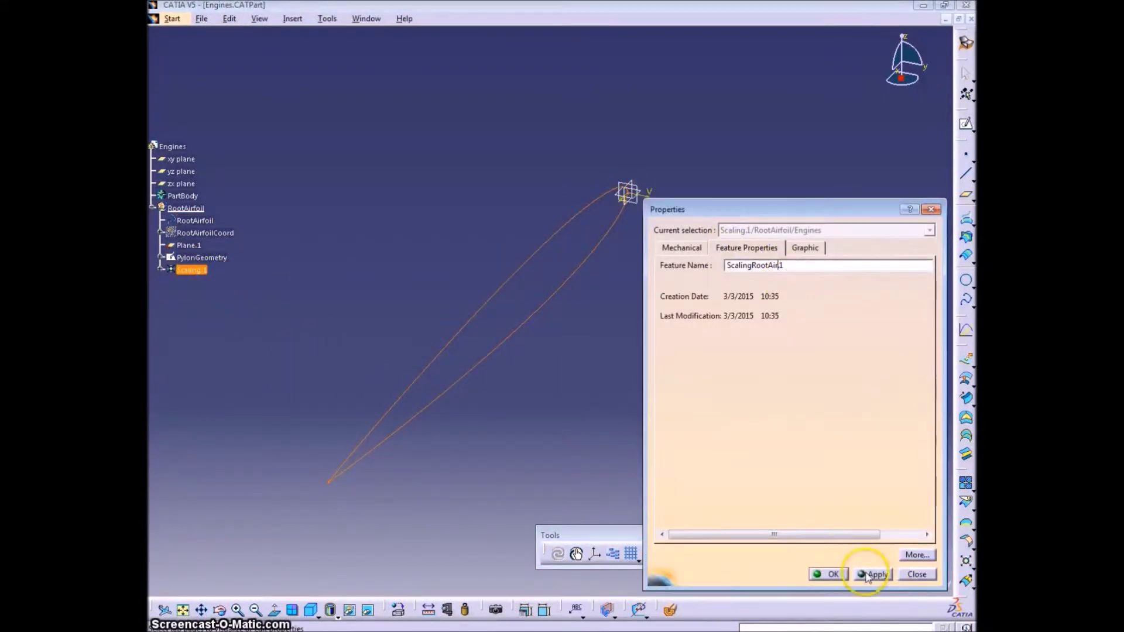
text(foil)
click(869, 576)
ctrl+middle_drag(684, 365, 640, 435)
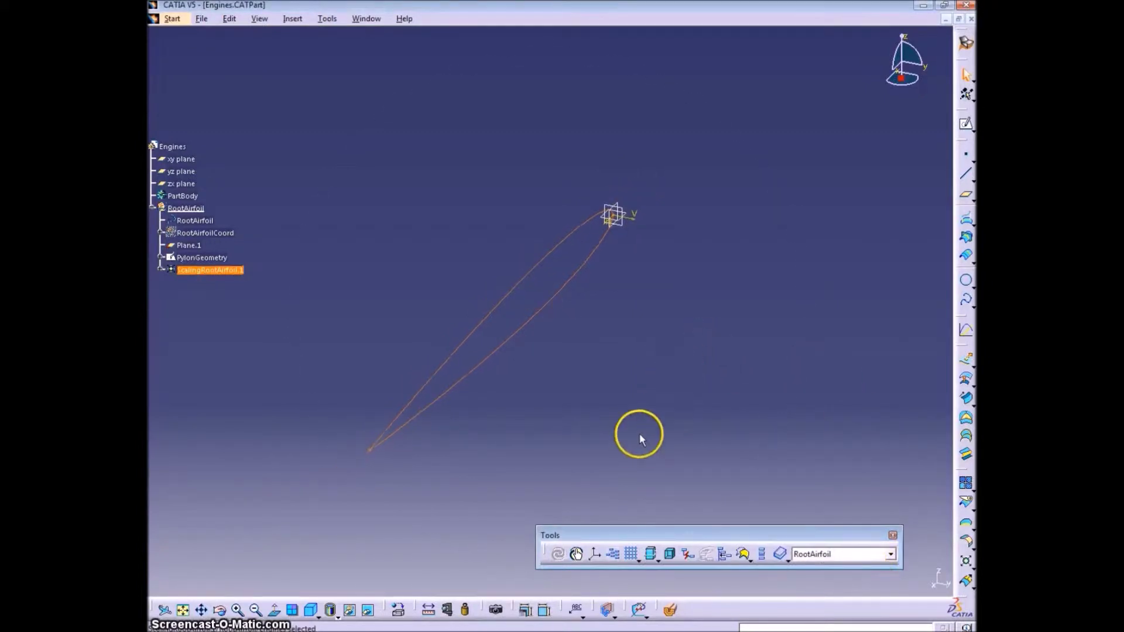
click(676, 389)
Set up a Translate of ScalingRootAirfoil.1 by direction and distance, using the Y component as direction
click(970, 587)
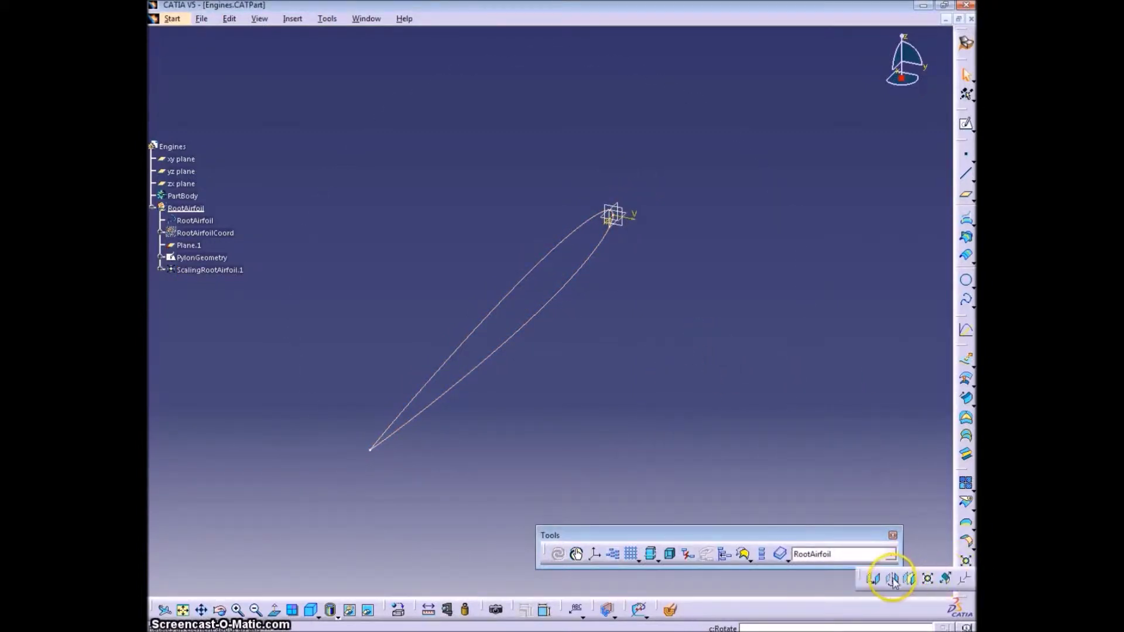
click(873, 580)
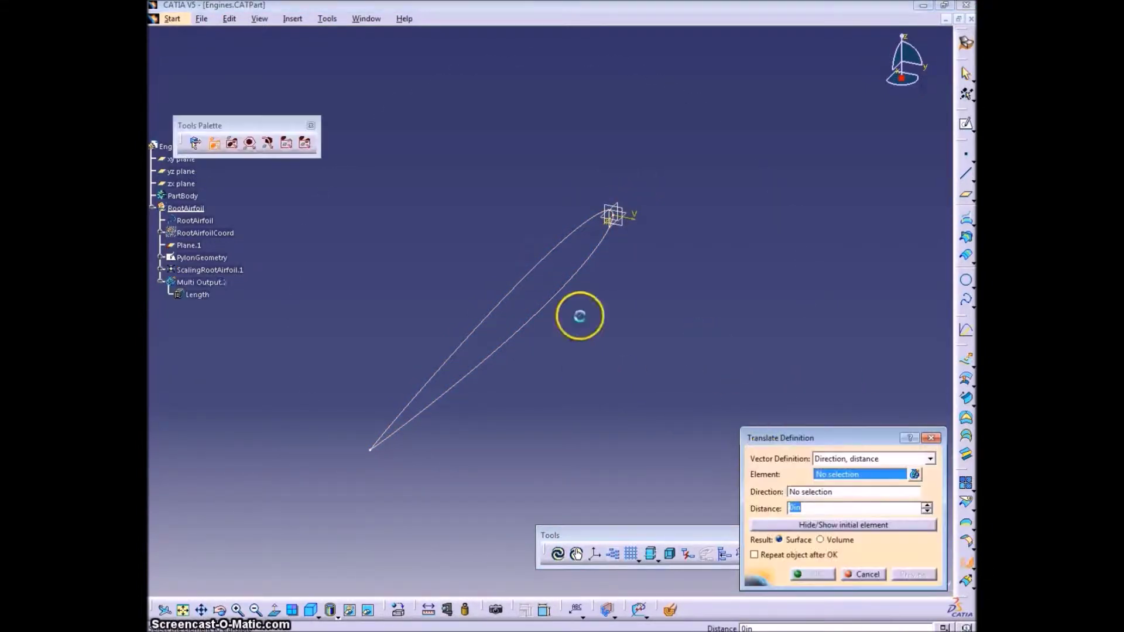
click(931, 461)
click(897, 469)
right_click(887, 491)
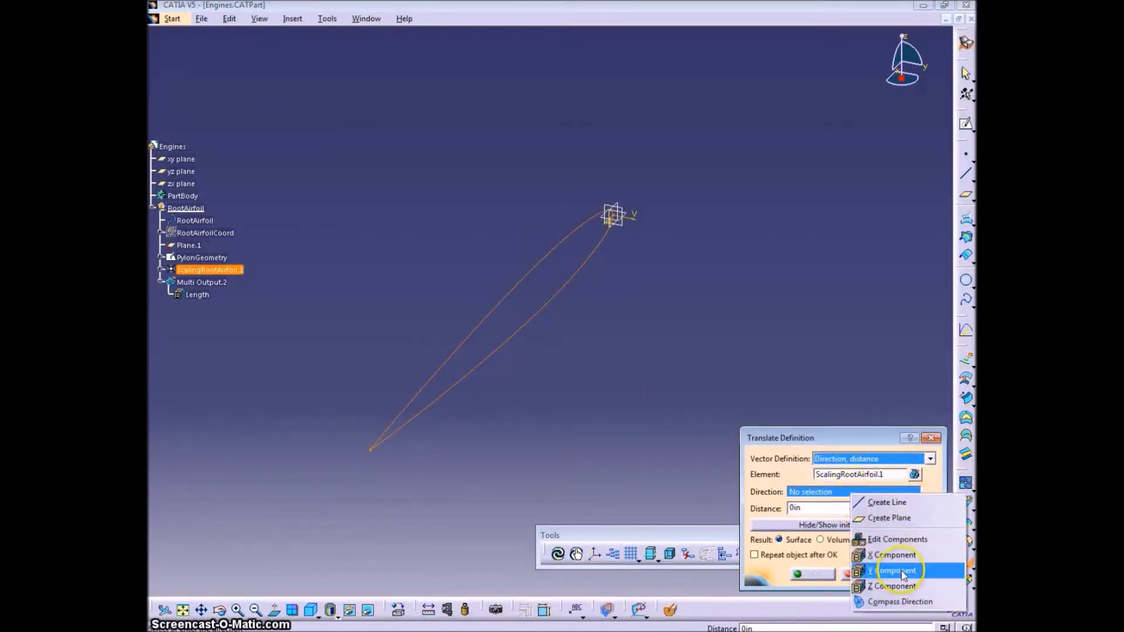
click(895, 571)
double_click(784, 508)
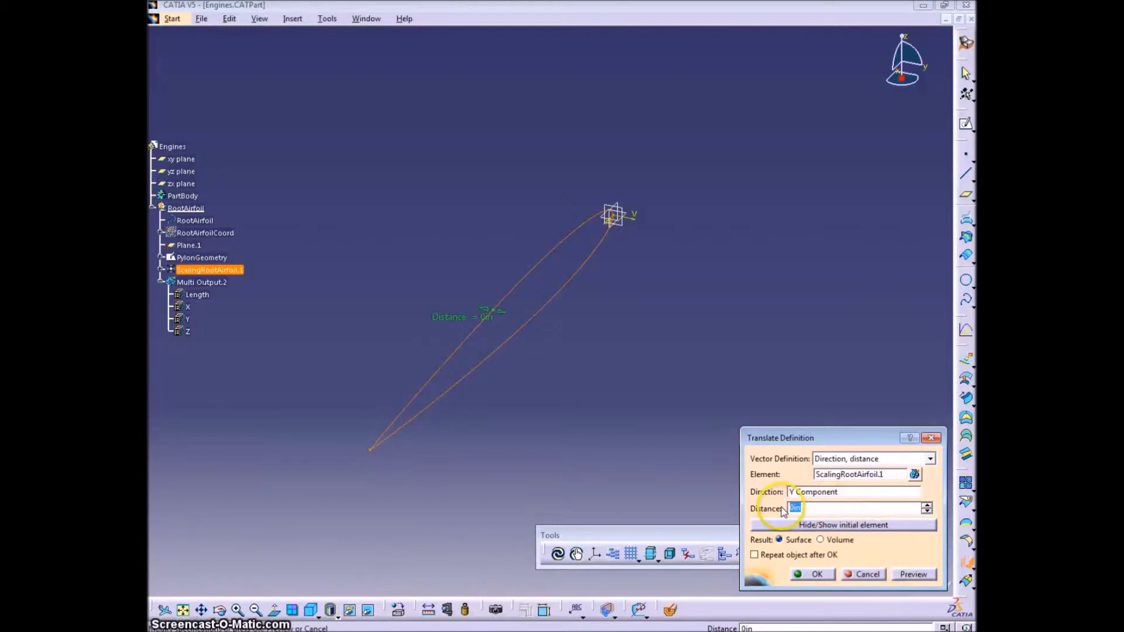
Link the translation distance to the Span constraint of the PylonGeometry sketch
click(161, 258)
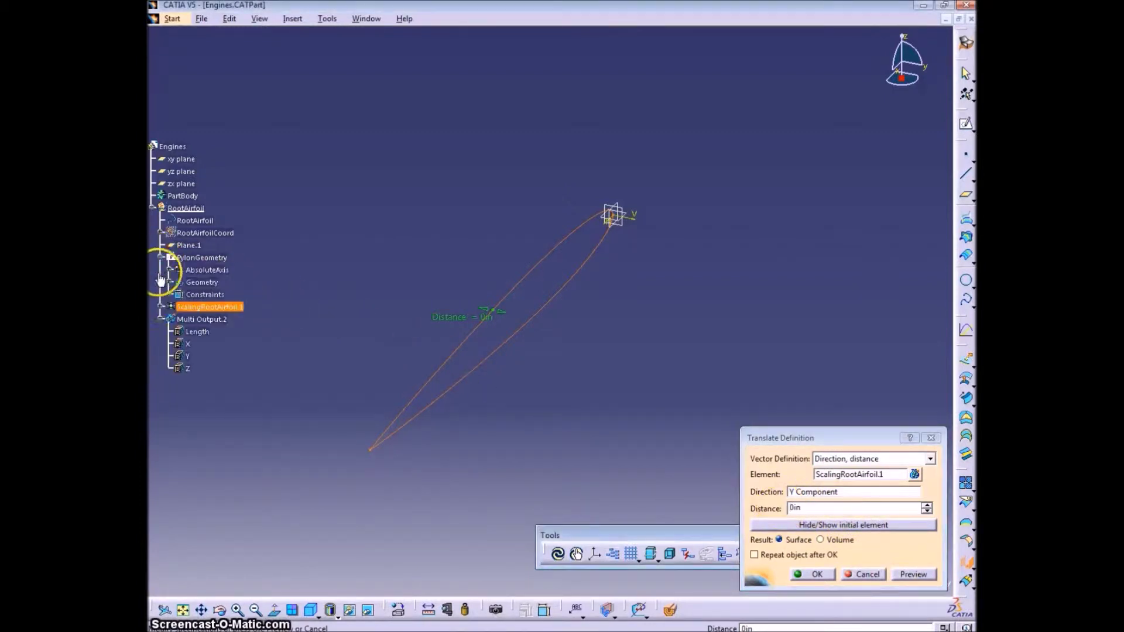
click(170, 295)
click(814, 507)
key(BackSpace)
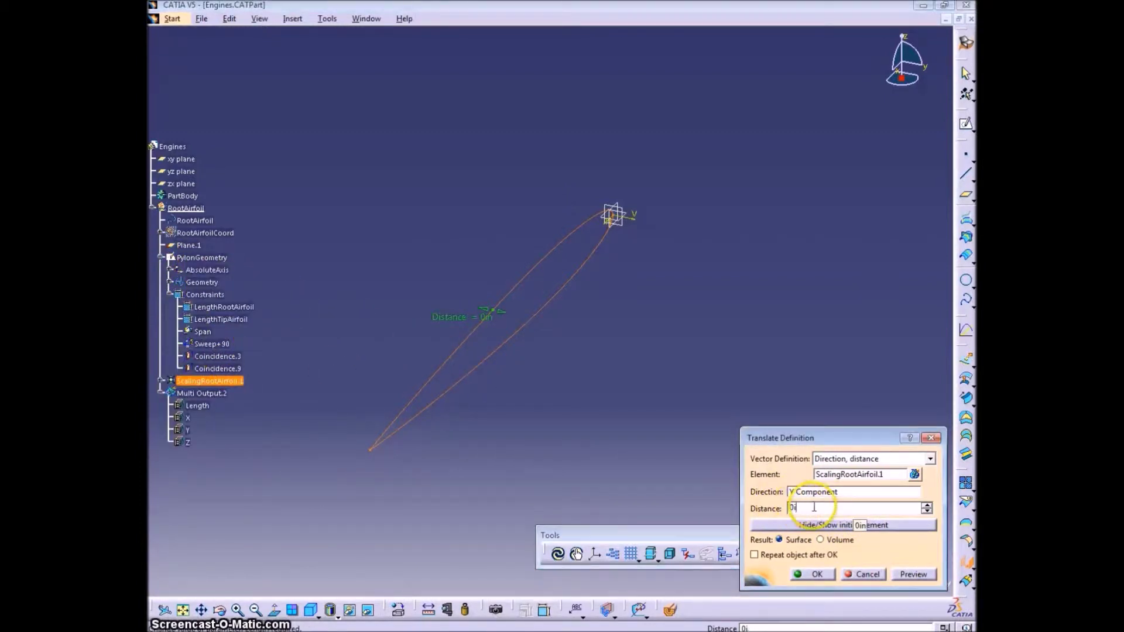
click(202, 331)
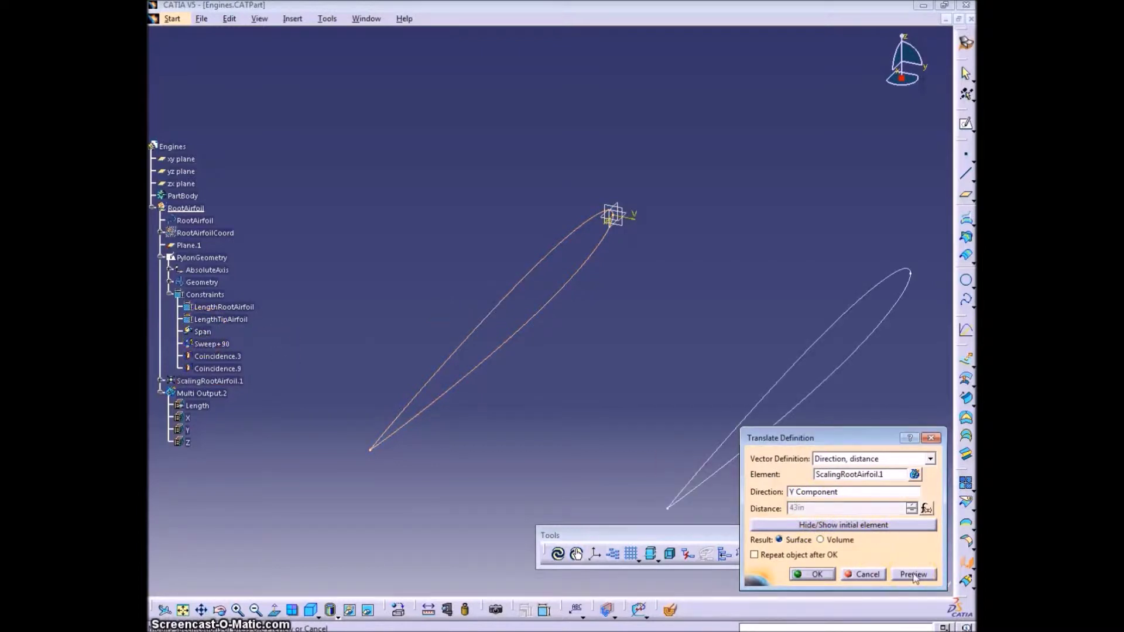
Put a minus sign before the Span offset in the distance formula and create the translated airfoil
click(927, 509)
click(573, 444)
text(-)
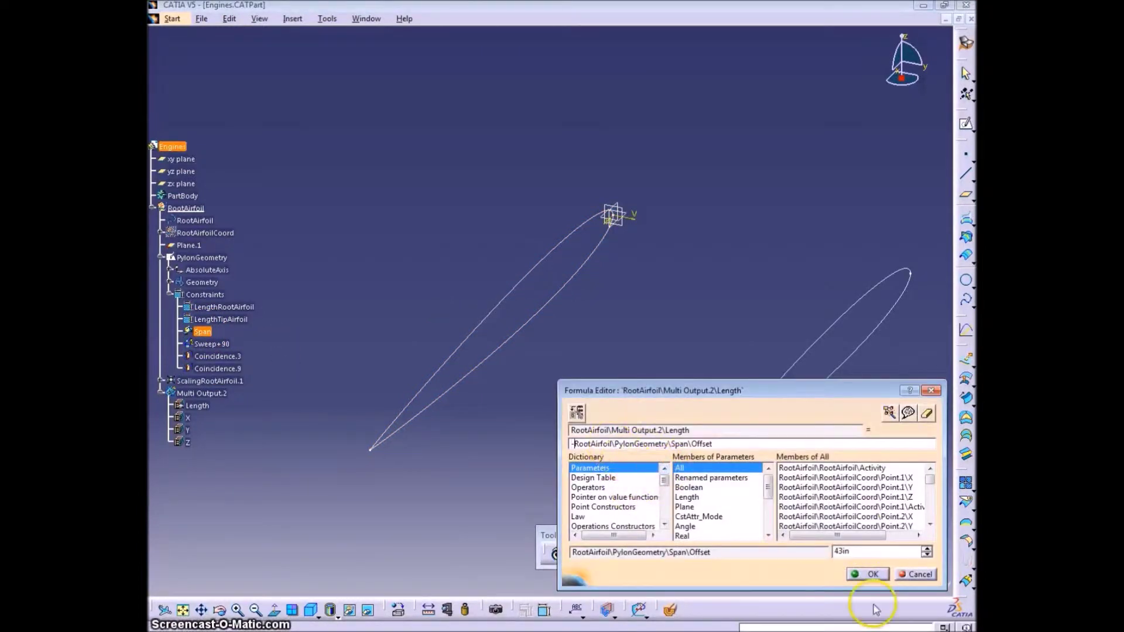
click(869, 574)
click(813, 573)
middle_drag(640, 532, 494, 328)
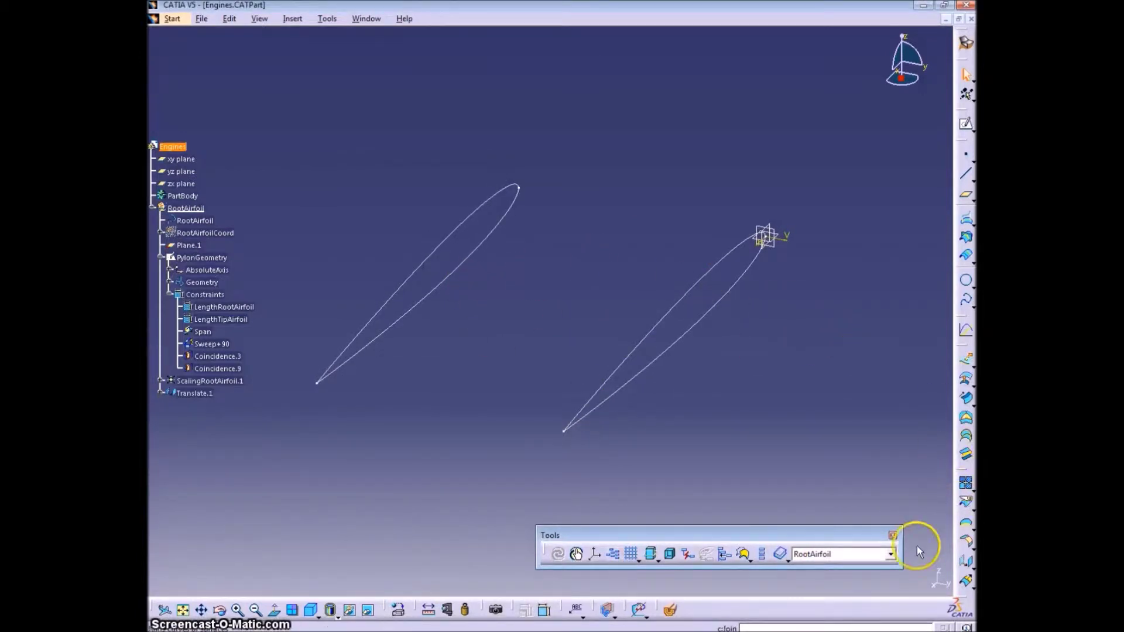
Create a Scaling of Translate.1 about a new tangent-on-curve reference point on that airfoil, using the Z component as the point's direction
click(973, 569)
click(924, 578)
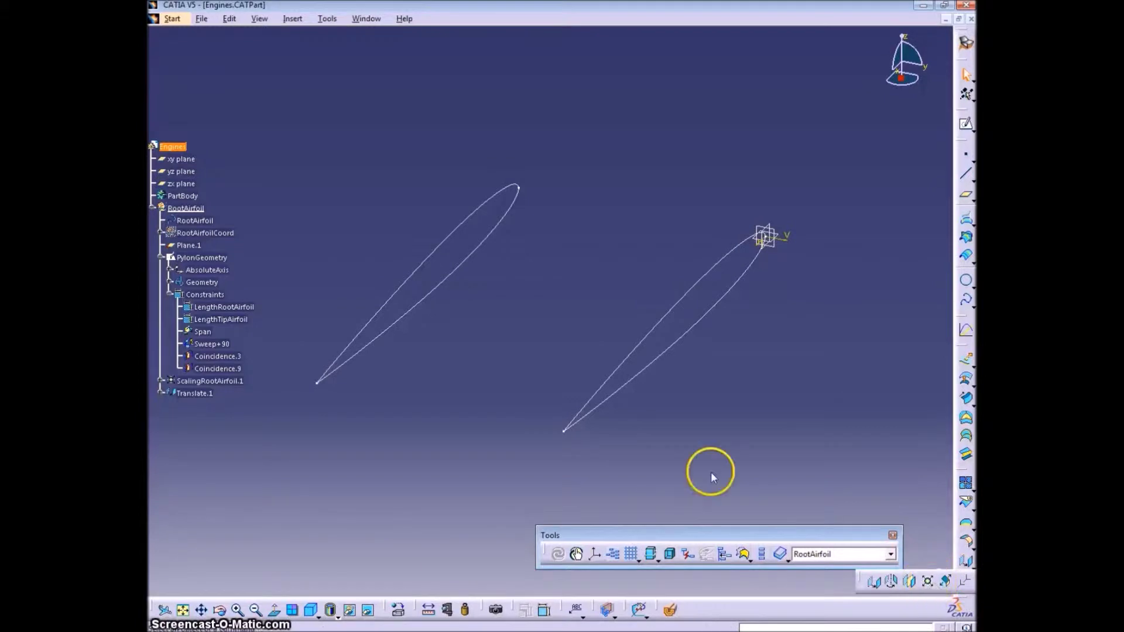
click(411, 275)
right_click(840, 491)
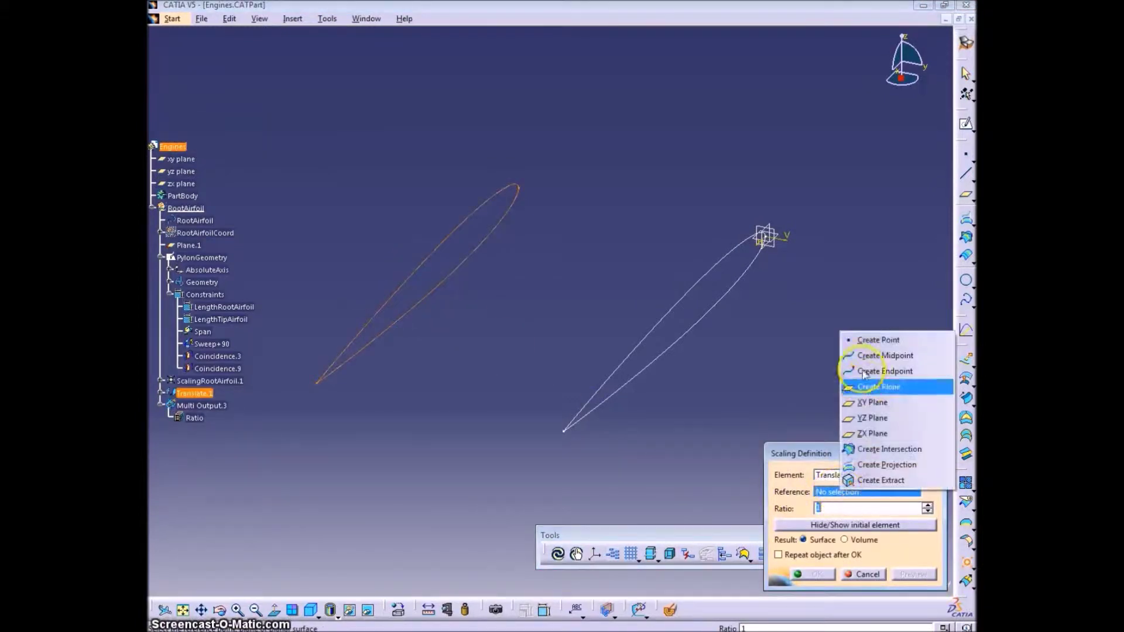
click(869, 339)
click(460, 229)
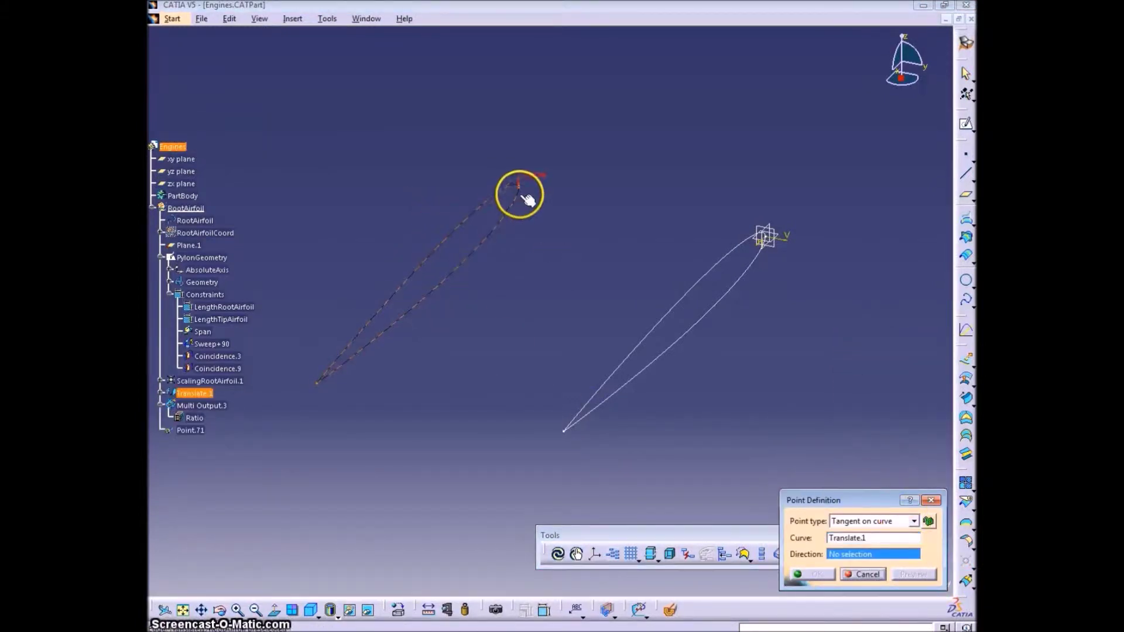
right_click(864, 554)
click(907, 527)
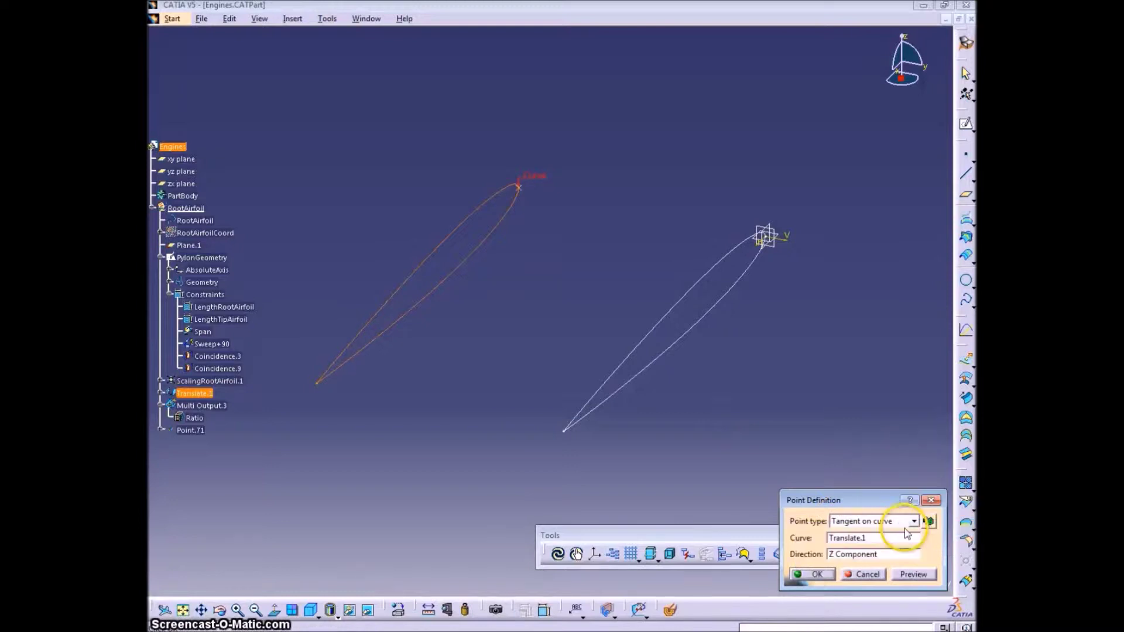
click(818, 575)
middle_drag(602, 304, 673, 381)
click(818, 574)
Drive the new scaling feature's ratio with a formula based on the LengthRootAirfoil and LengthTipAirfoil constraints
double_click(191, 404)
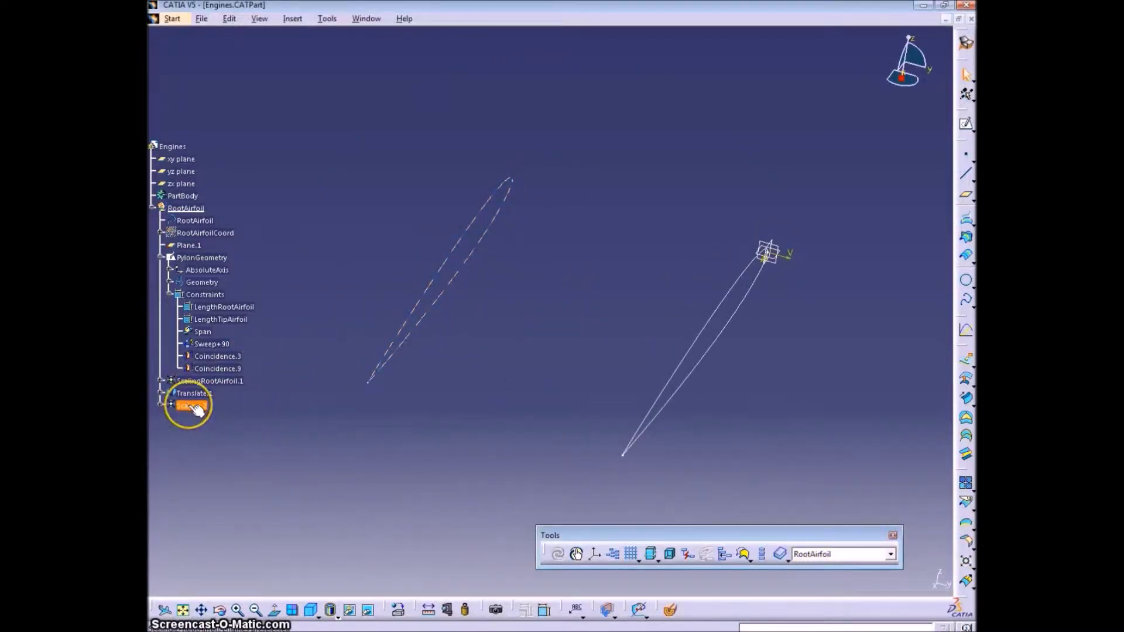
text(=)
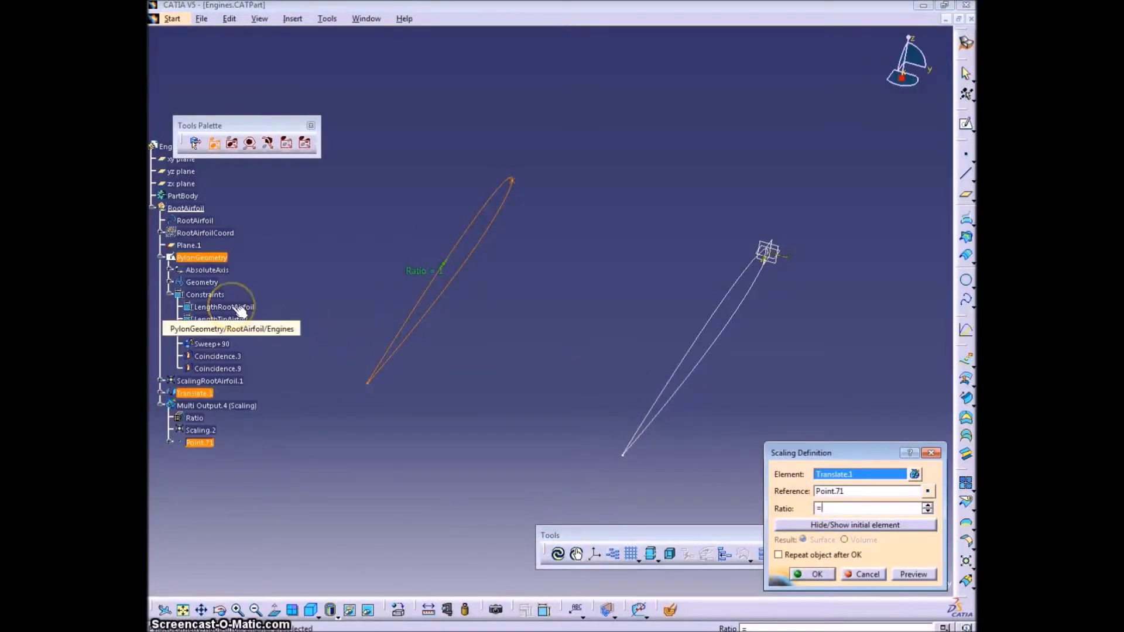
click(241, 308)
click(922, 511)
click(789, 443)
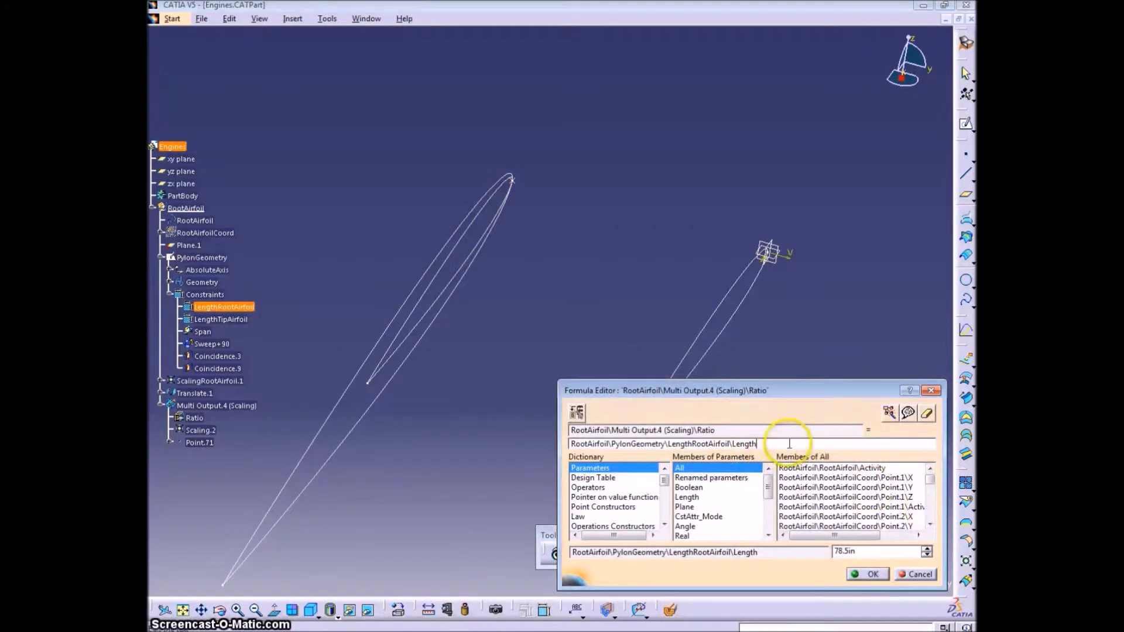
click(225, 319)
click(868, 575)
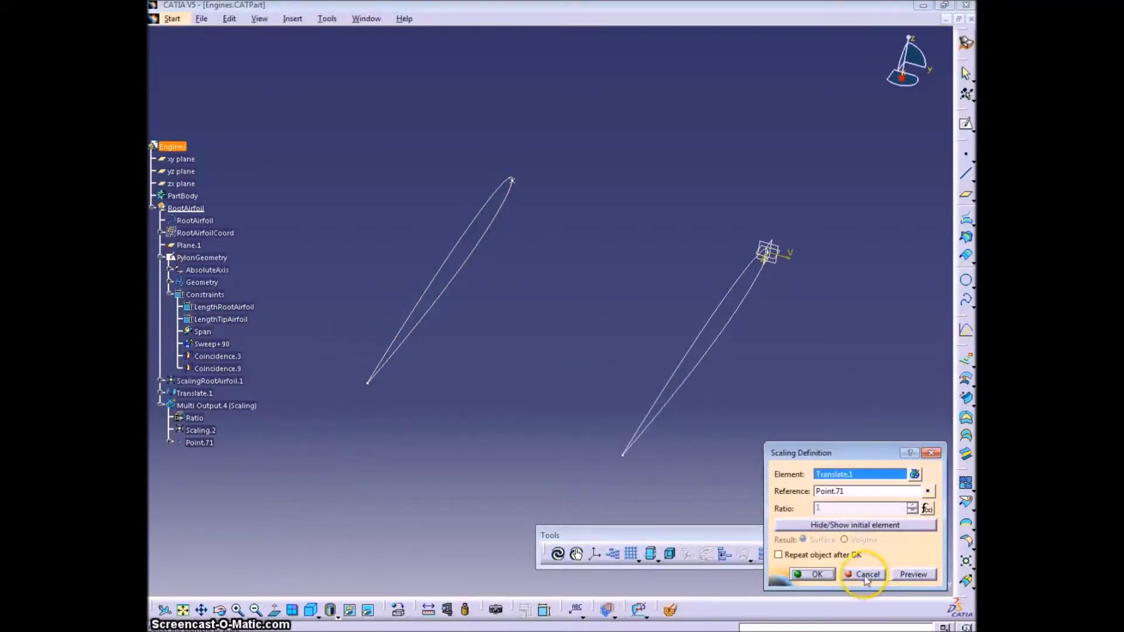
click(818, 575)
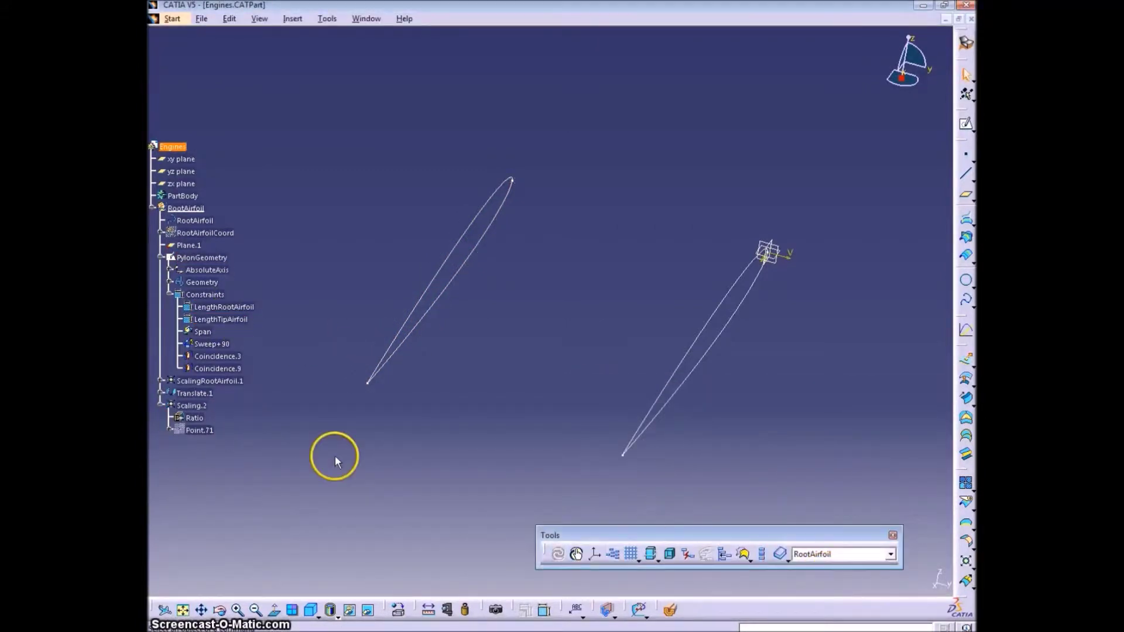
Rename the second scaling feature as ScalingTaperRatio
click(214, 404)
key(alt+Return)
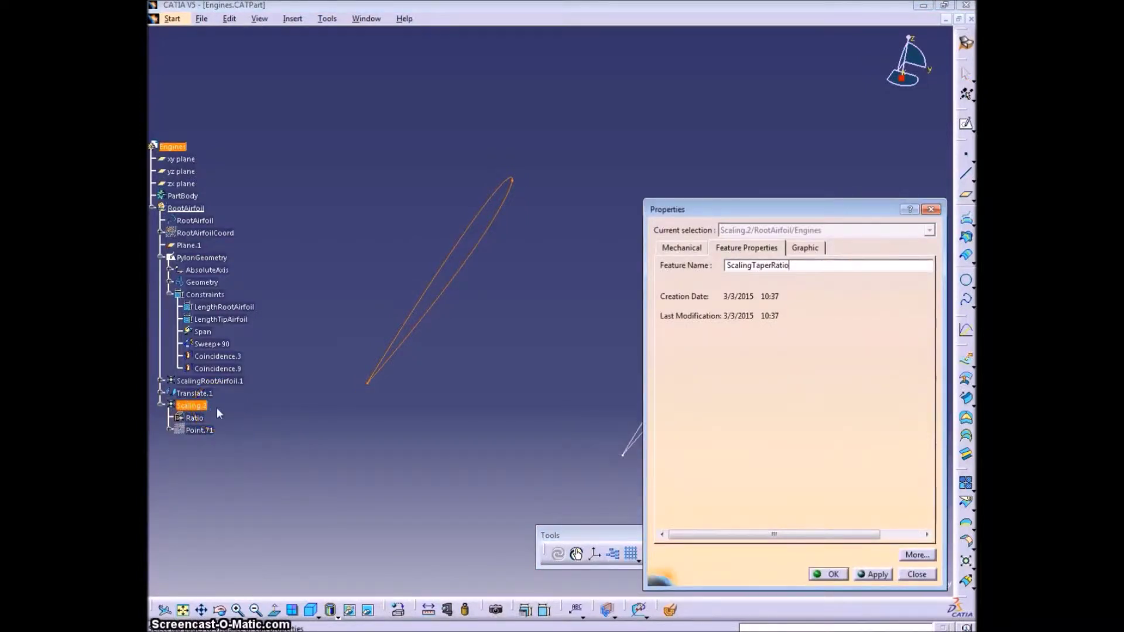
key(Return)
click(282, 430)
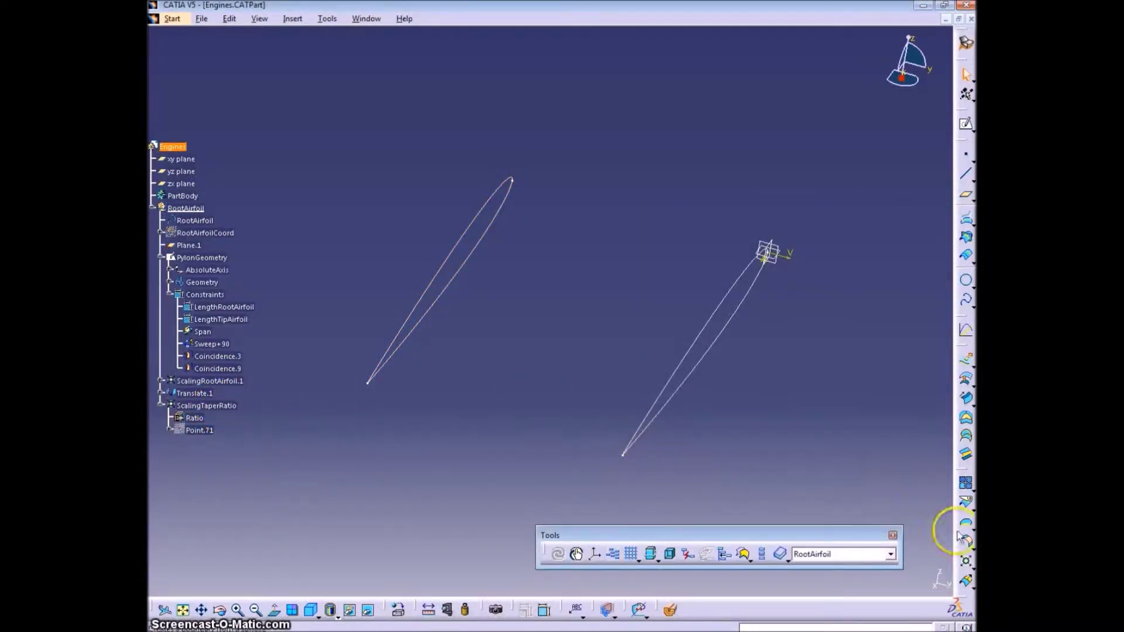
Set up a Translate of ScalingTaperRatio by direction and distance, using the X component as direction
drag(967, 562, 875, 586)
click(462, 230)
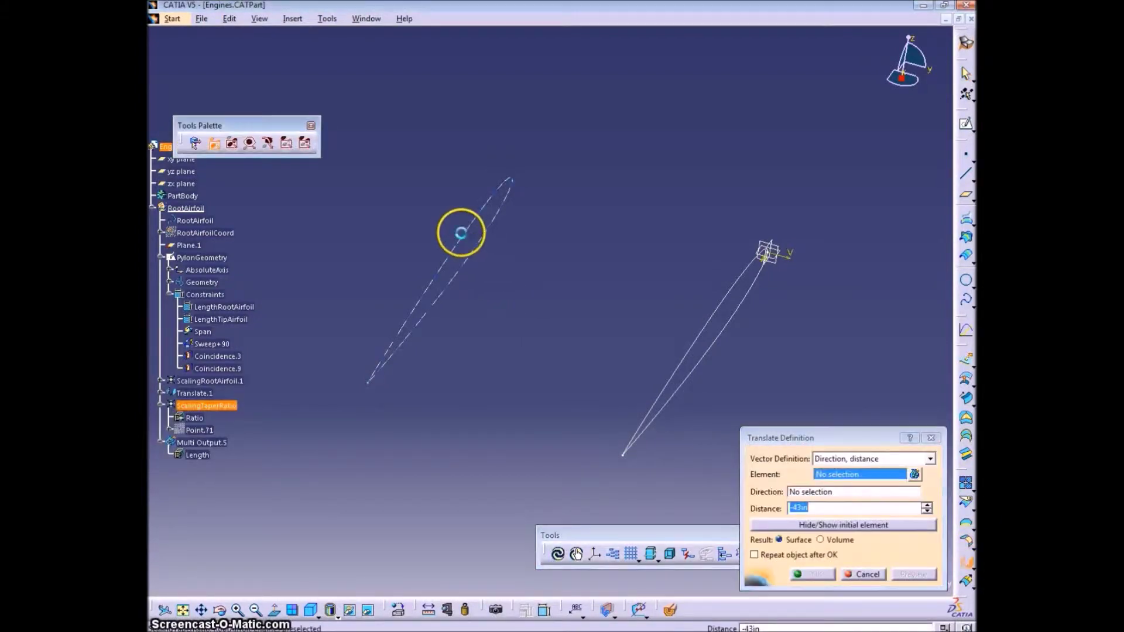
click(930, 460)
click(915, 472)
right_click(864, 493)
click(907, 585)
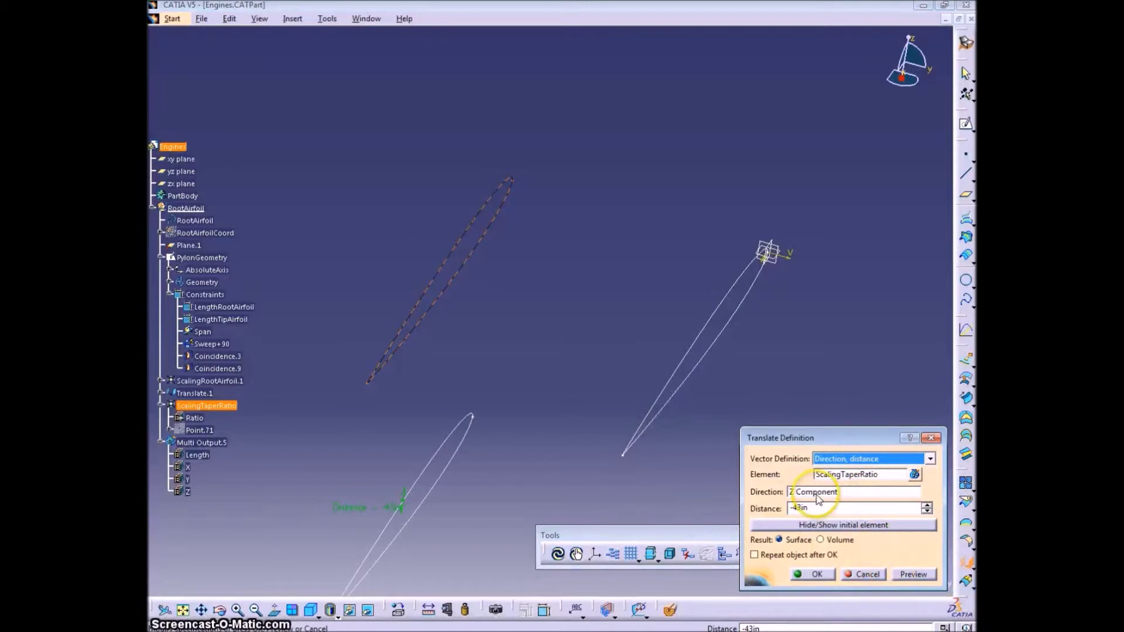
right_click(865, 491)
click(902, 534)
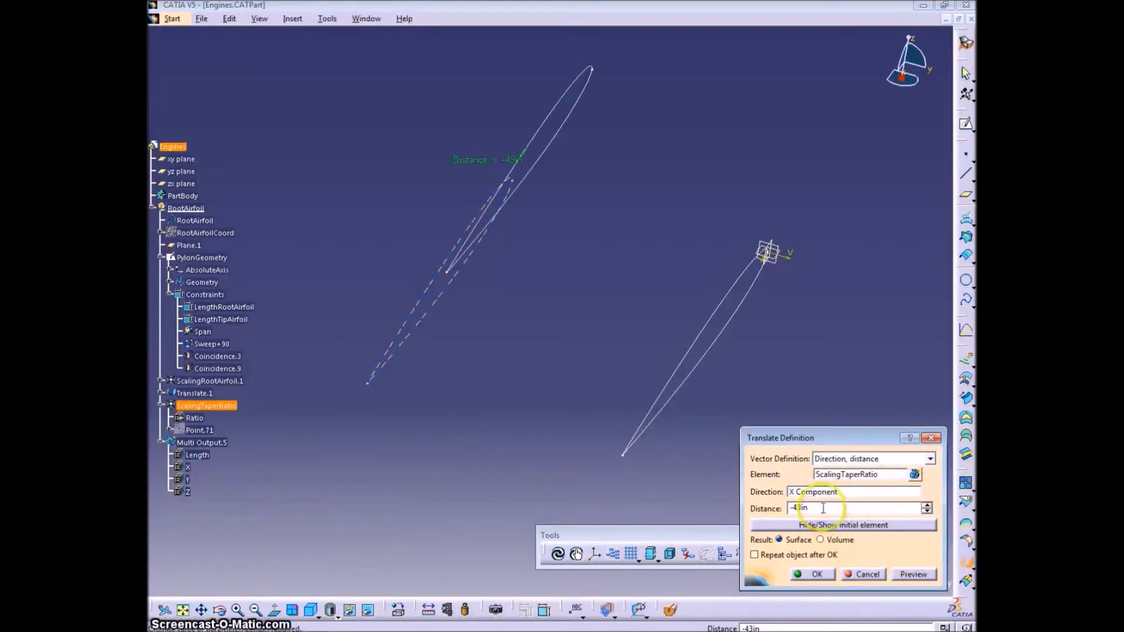
Set the translation distance to 0 in and create the translated airfoil
drag(823, 509, 761, 513)
text(0)
click(904, 574)
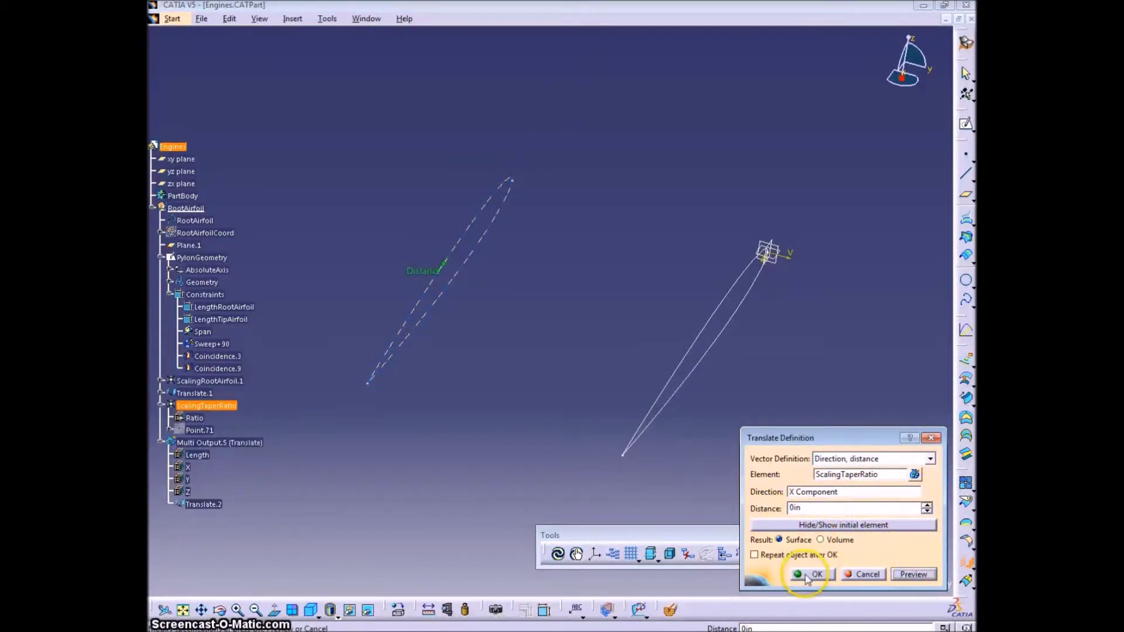
click(807, 576)
Rename the new X-direction translation feature as "Translate - Sweep"
click(193, 440)
key(alt+Return)
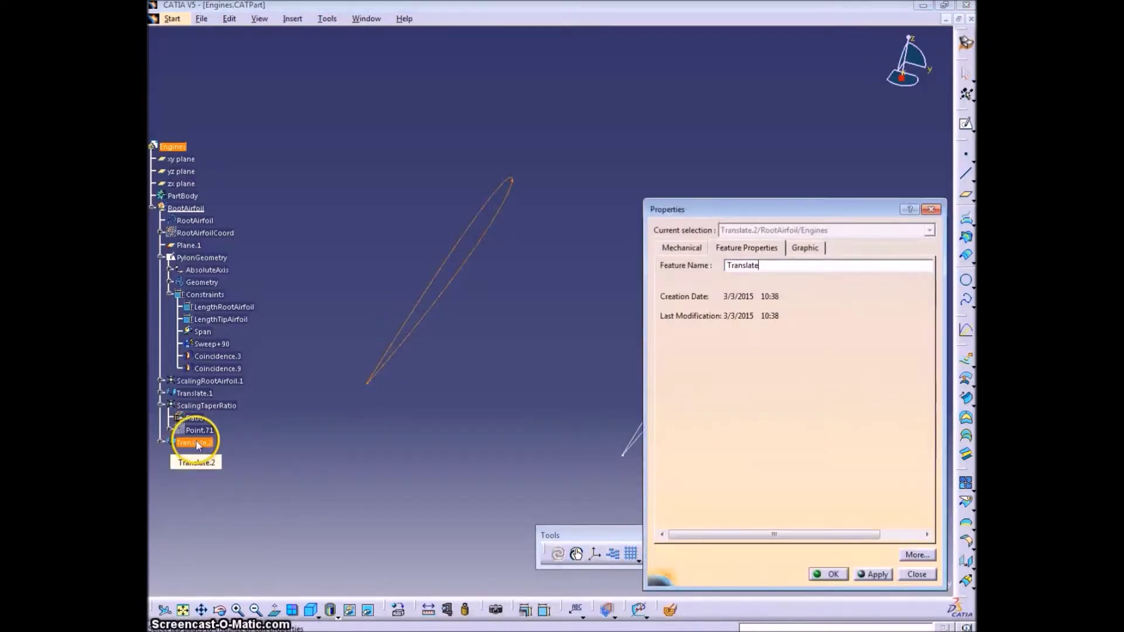
click(828, 575)
Rename the ScalingTaperRatio feature as "Scaling - TaperRatio"
click(214, 406)
key(alt+Return)
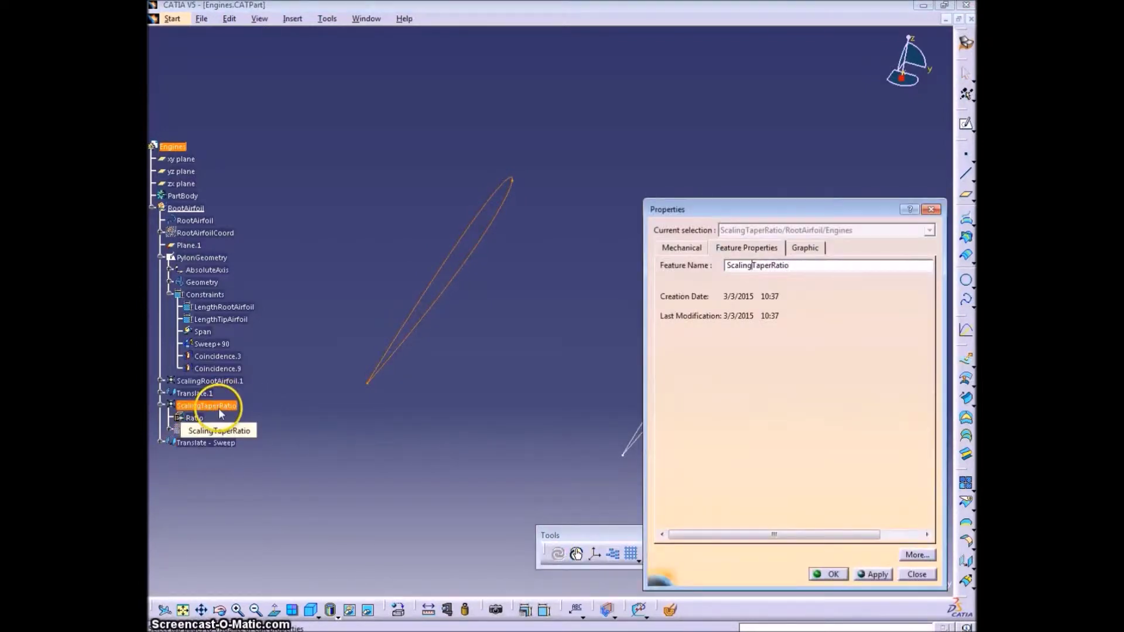
text(-)
key(Return)
click(287, 427)
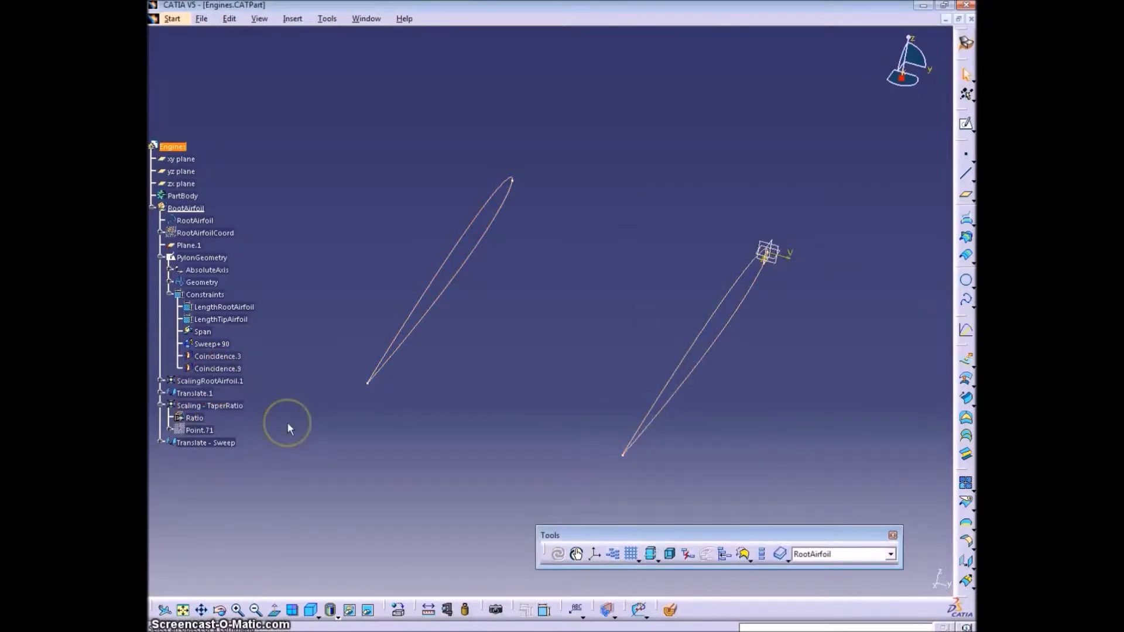
Rename Translate.1 as "Translate - Span"
click(193, 393)
key(alt+Return)
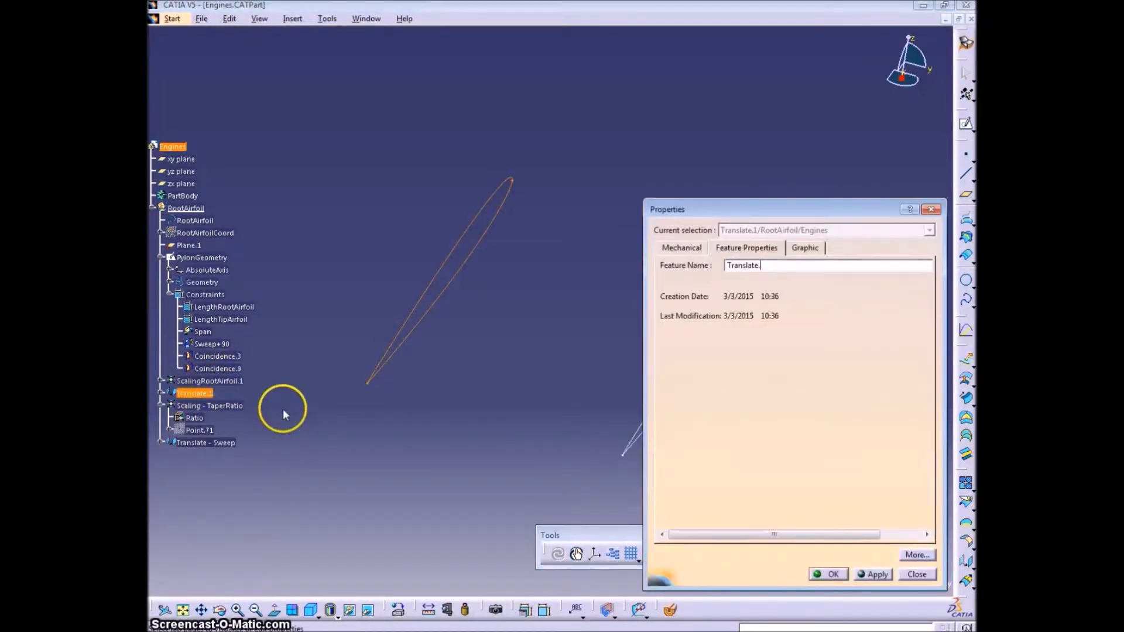
text(Translate - Span)
key(Return)
click(403, 482)
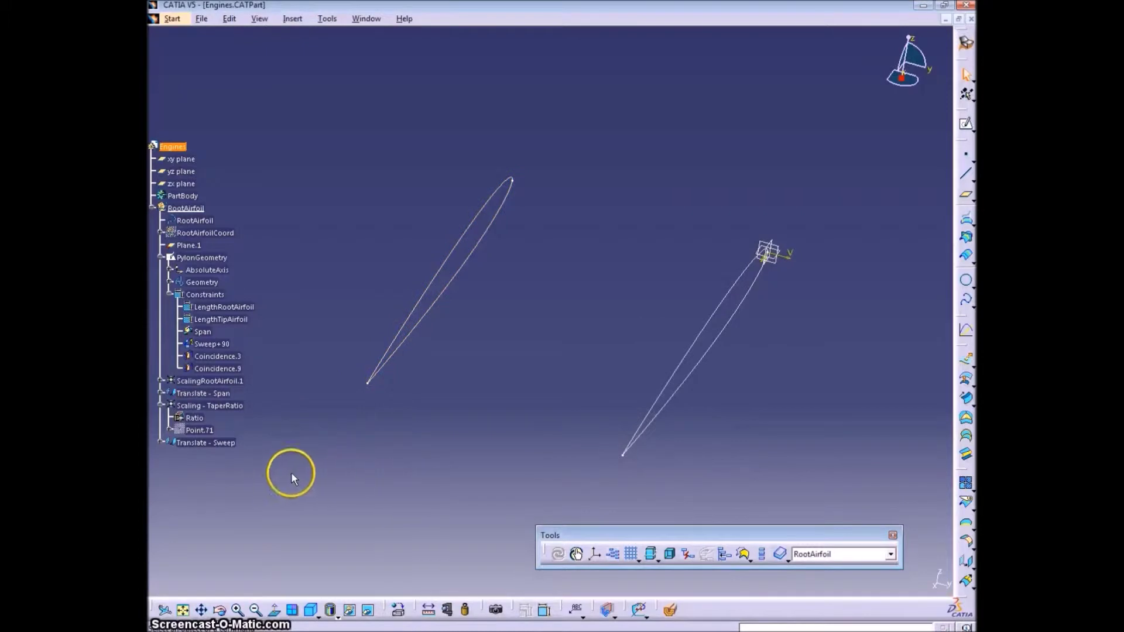
Collapse the Scaling - TaperRatio branch of the tree and hide the PylonGeometry sketch
click(160, 405)
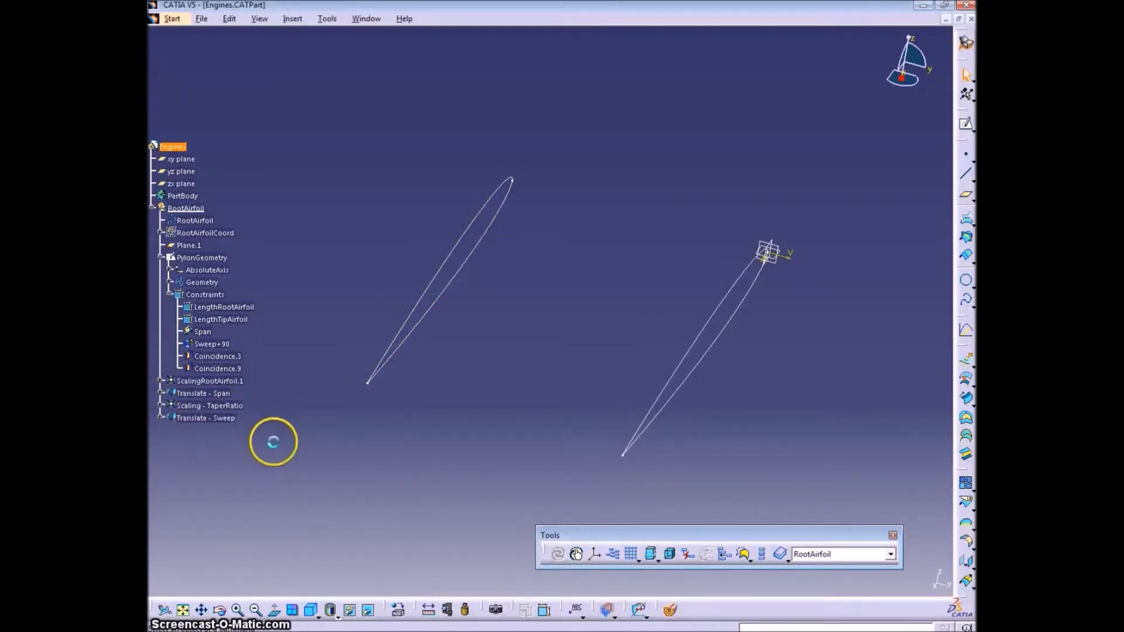
mouse_move(293, 445)
middle_down()
mouse_move(369, 455)
mouse_move(497, 316)
mouse_move(465, 376)
mouse_move(445, 342)
mouse_move(557, 296)
mouse_move(492, 389)
mouse_move(351, 328)
middle_up()
right_click(201, 258)
click(291, 299)
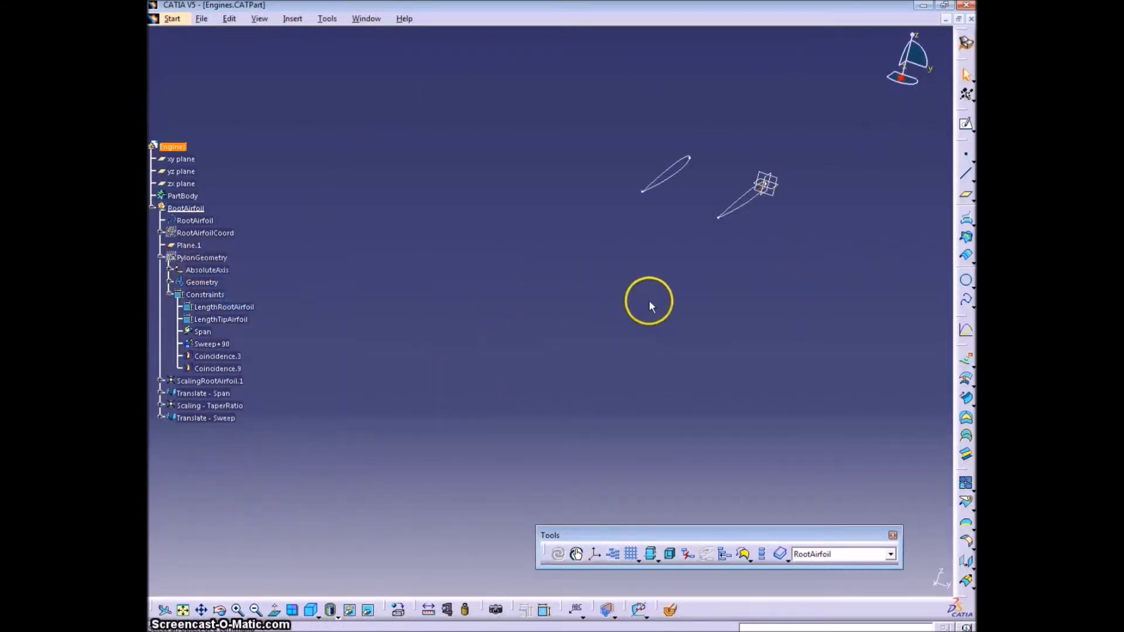
Rename the RootAirfoil geometrical set as Airfoils
mouse_move(647, 301)
middle_down()
mouse_move(645, 400)
mouse_move(568, 376)
middle_up()
click(187, 208)
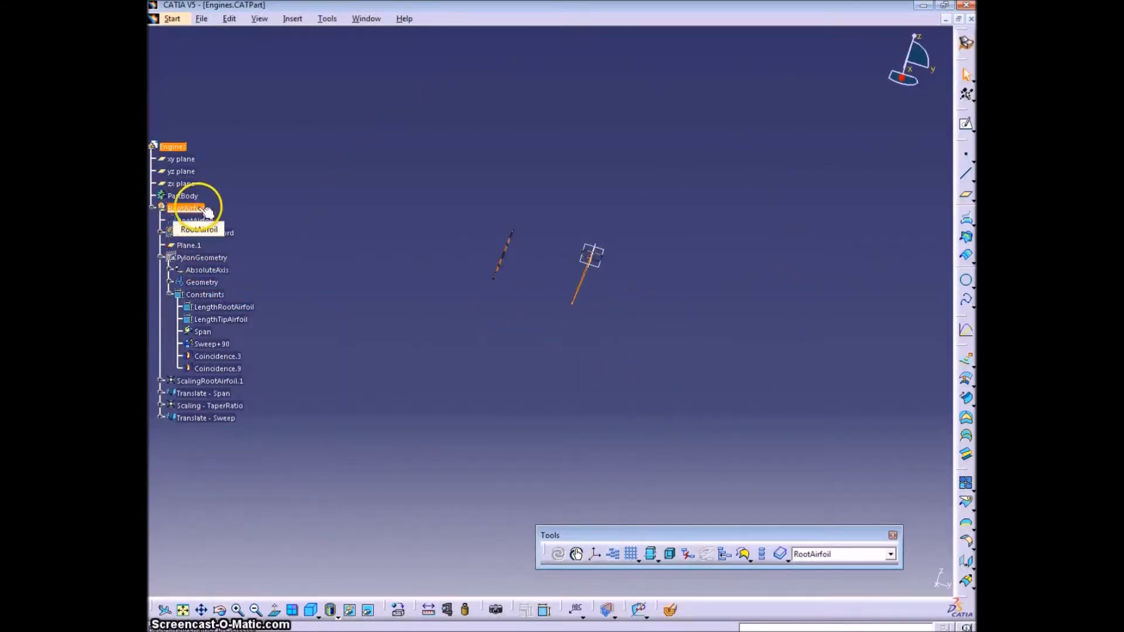
key(alt+Return)
text(Airfoils)
key(Return)
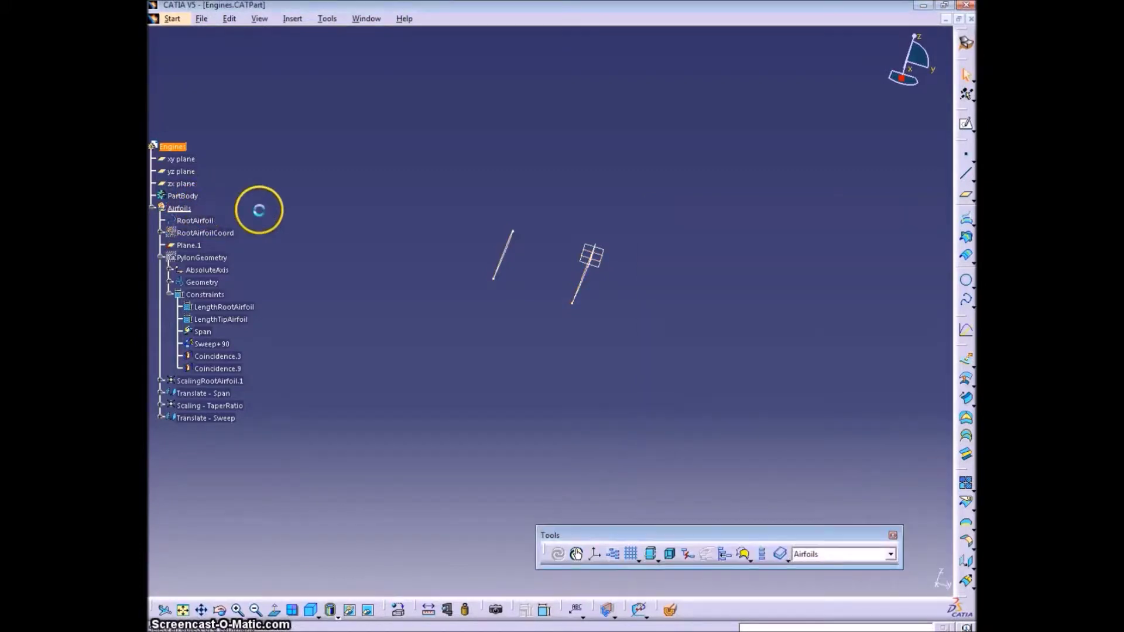
Rename the RootAirfoil spline inside the Airfoils set as SplineThroughRootCoord
click(206, 221)
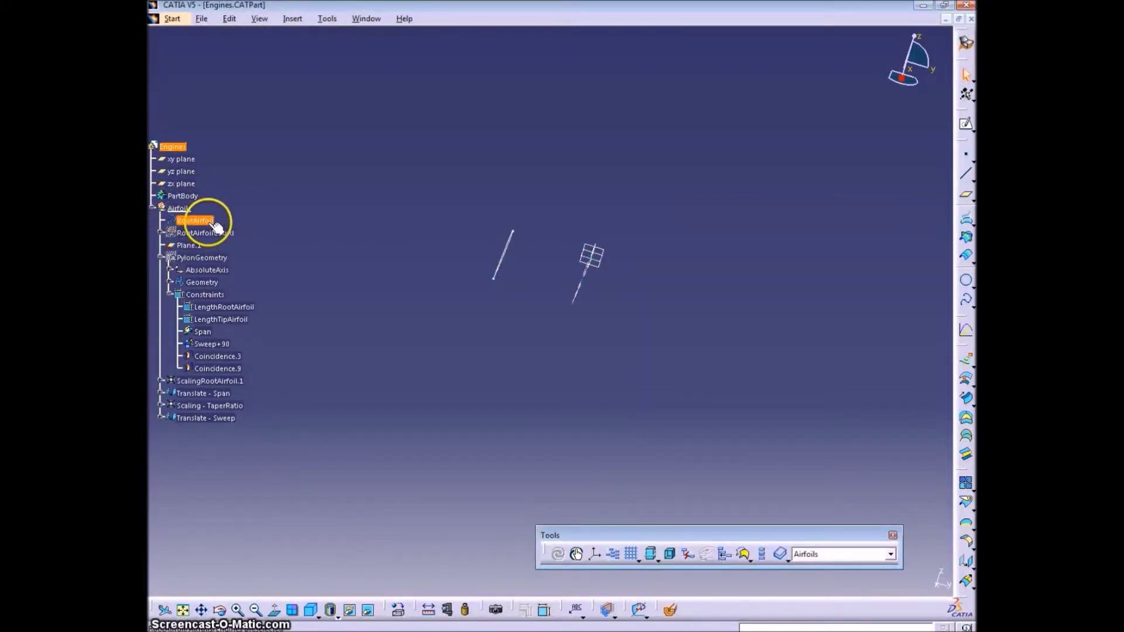
key(alt+Return)
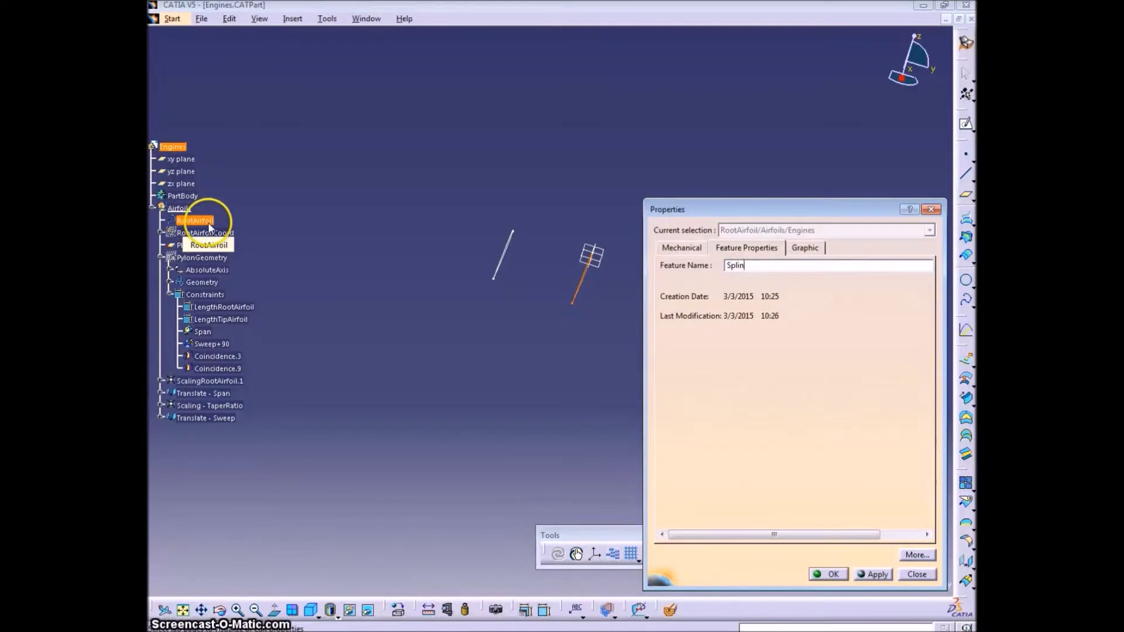
text(SplineThroughCoord)
key(Return)
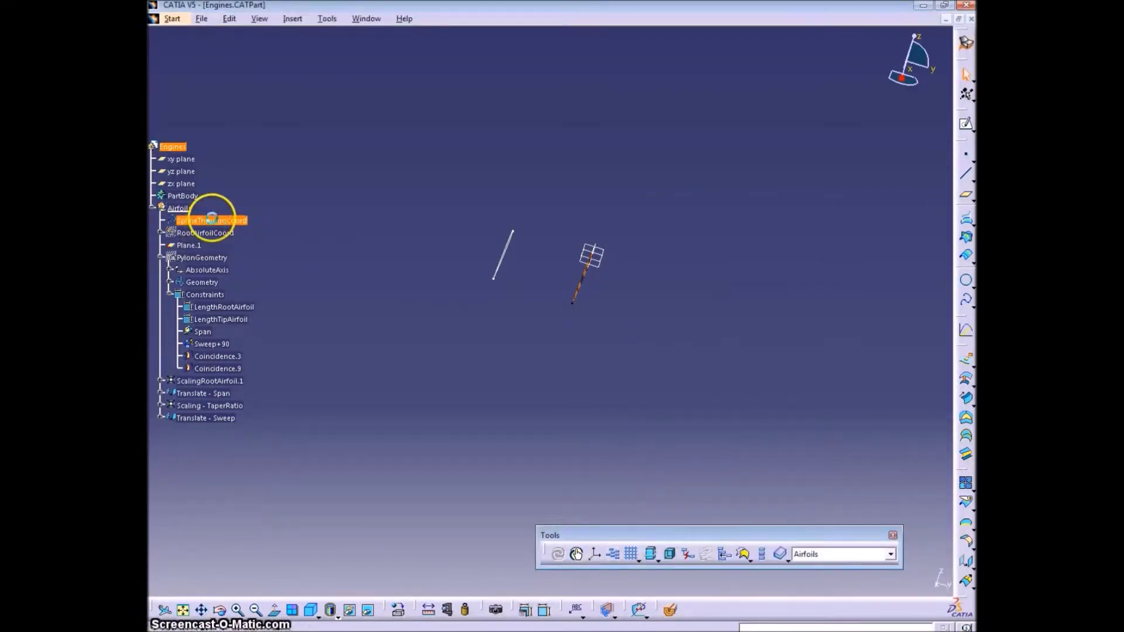
key(alt+Return)
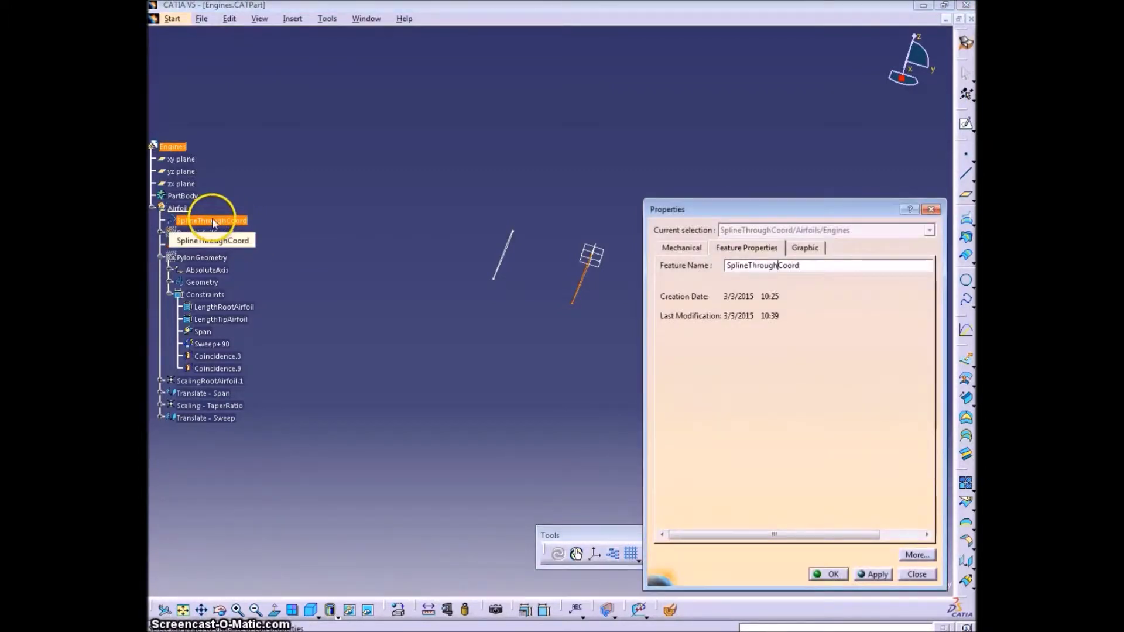
text(Root)
key(Return)
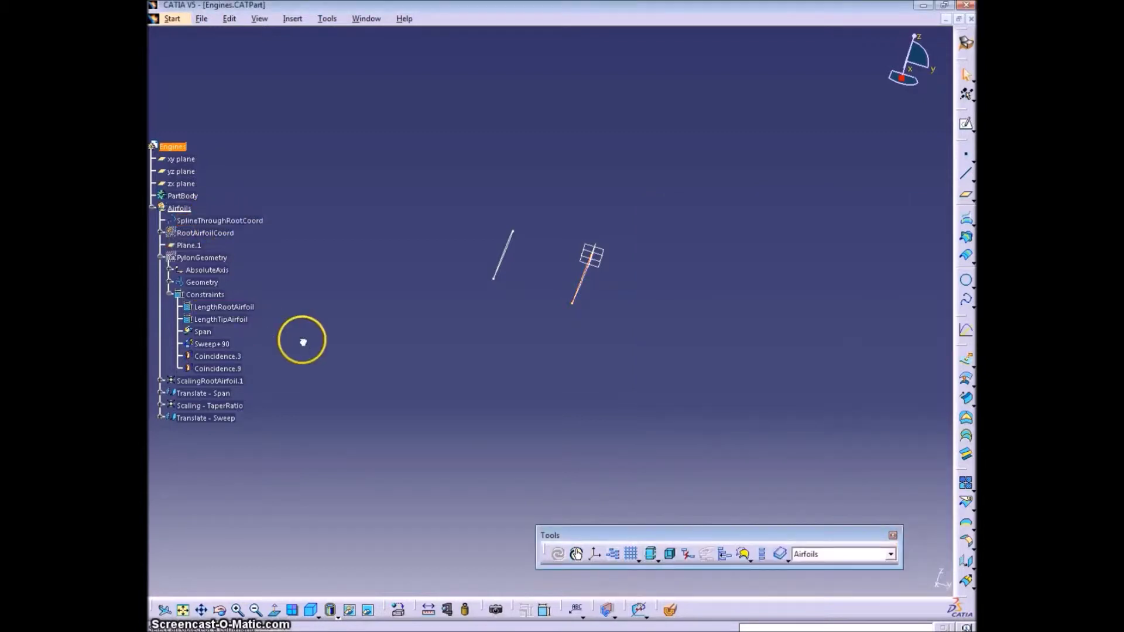
Collapse the Airfoils set and insert a new geometrical set named PylonSkin under Engines
click(154, 206)
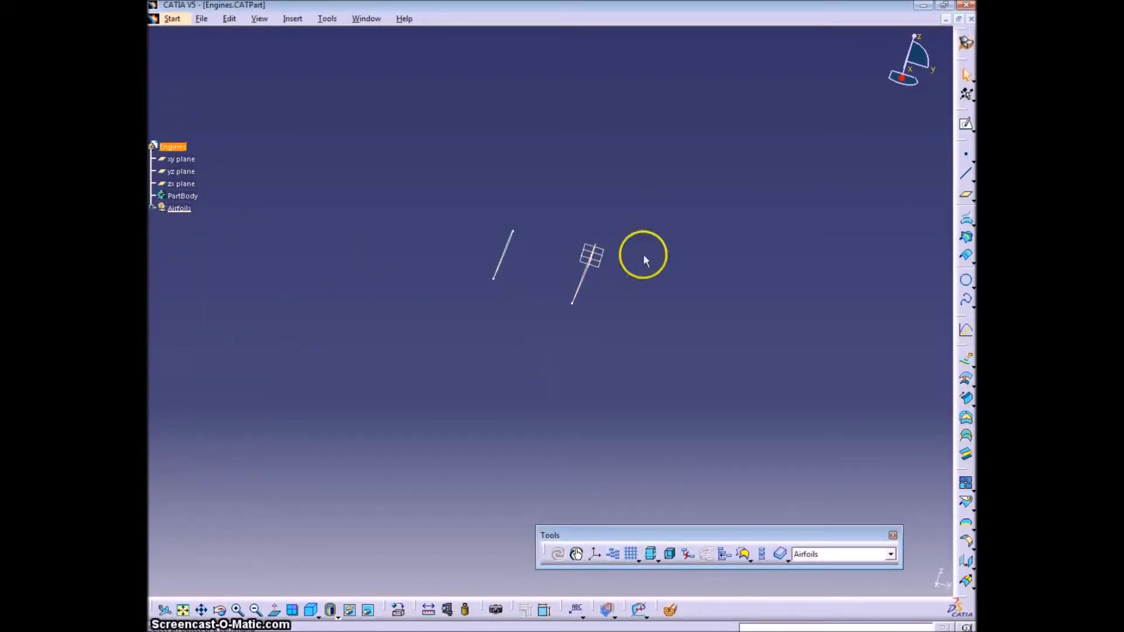
click(292, 19)
click(345, 81)
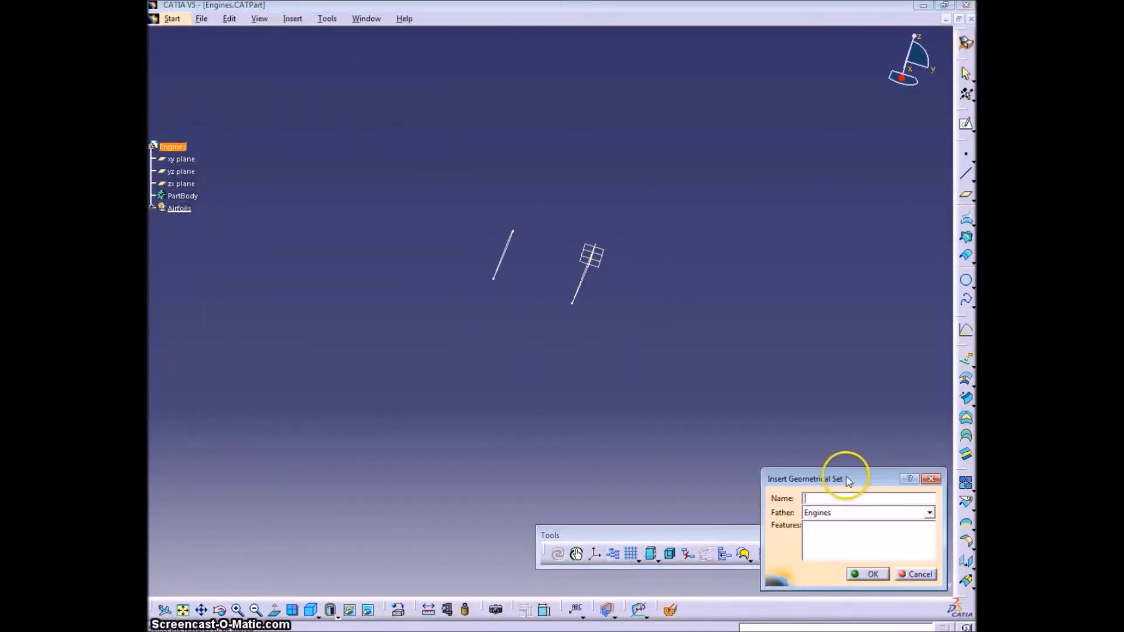
text(PylonSkin)
key(Return)
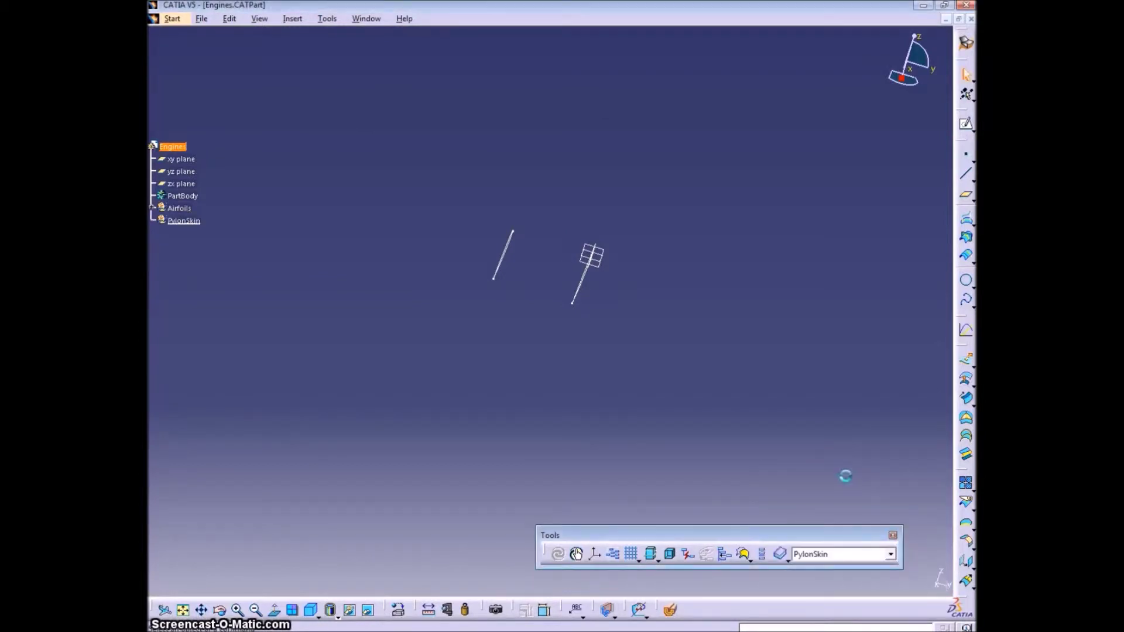
Start a Point-Point line in PylonSkin, defining its first point as Tangent on curve on the tip airfoil with Z Component direction
middle_drag(612, 370, 720, 386)
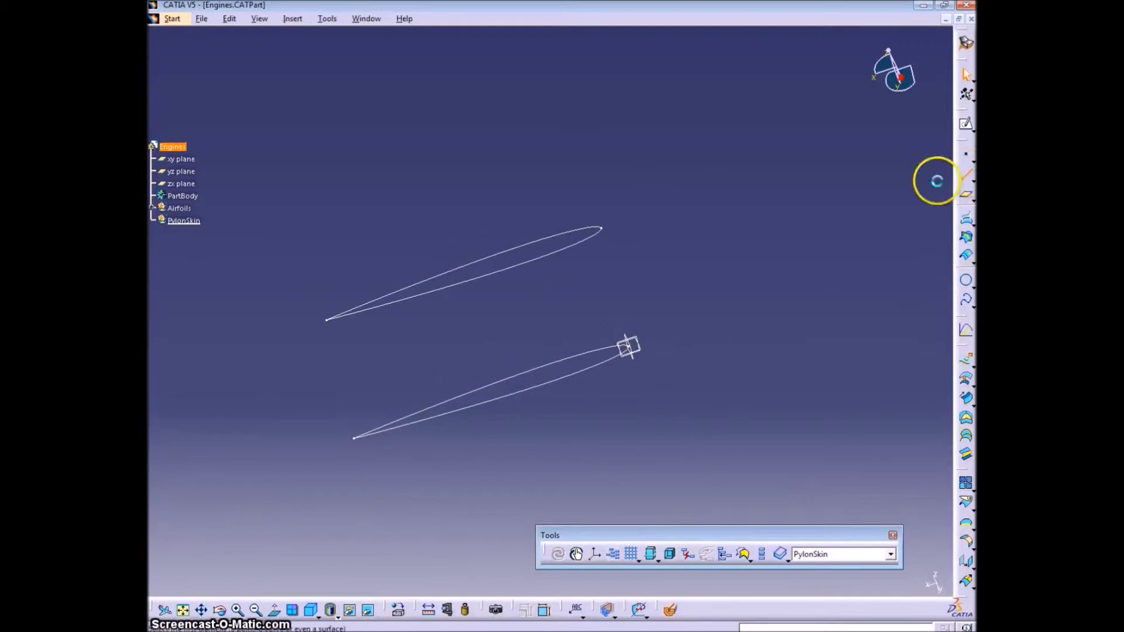
right_click(852, 398)
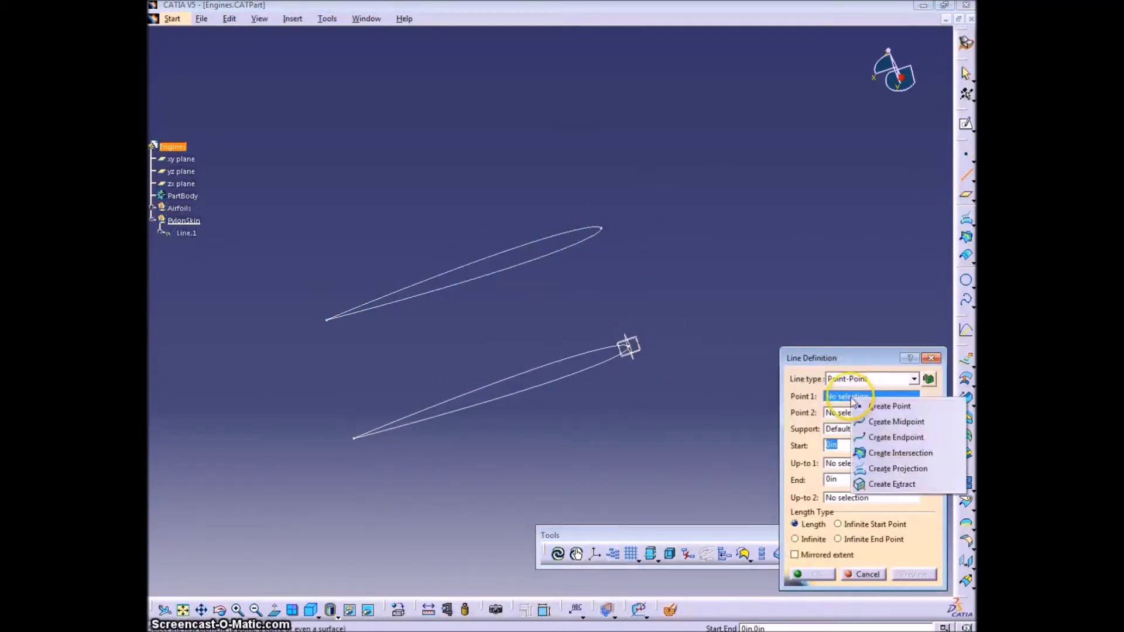
click(881, 405)
click(569, 236)
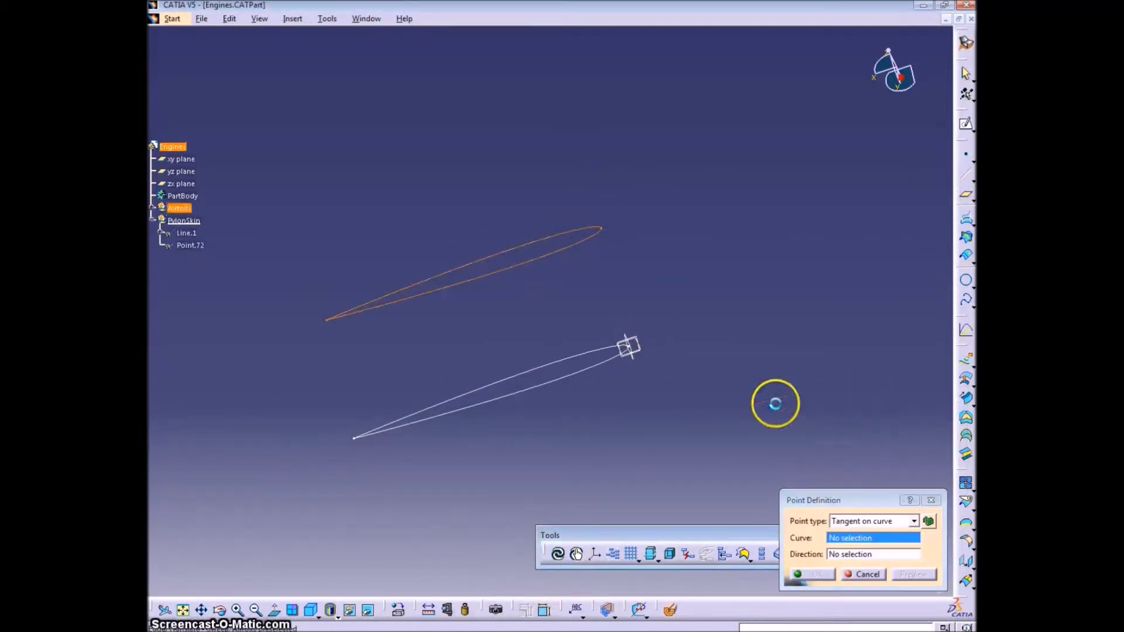
right_click(877, 555)
click(895, 527)
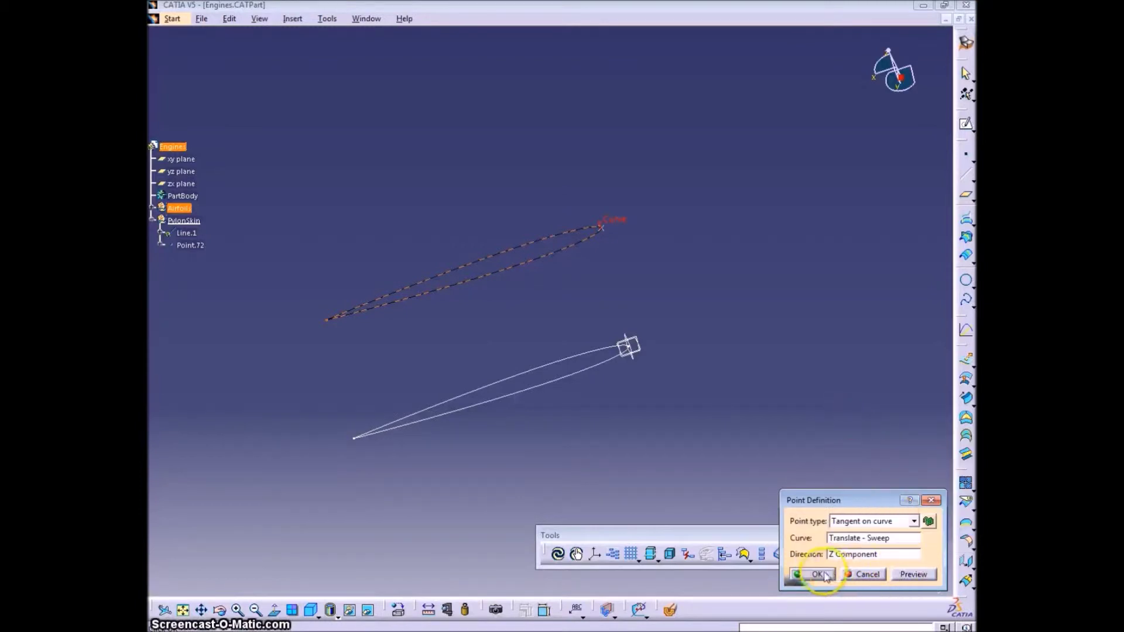
click(816, 575)
Define the line's second point as Tangent on curve on the root airfoil with Z Component direction and finish the leading-edge line
right_click(870, 414)
click(899, 432)
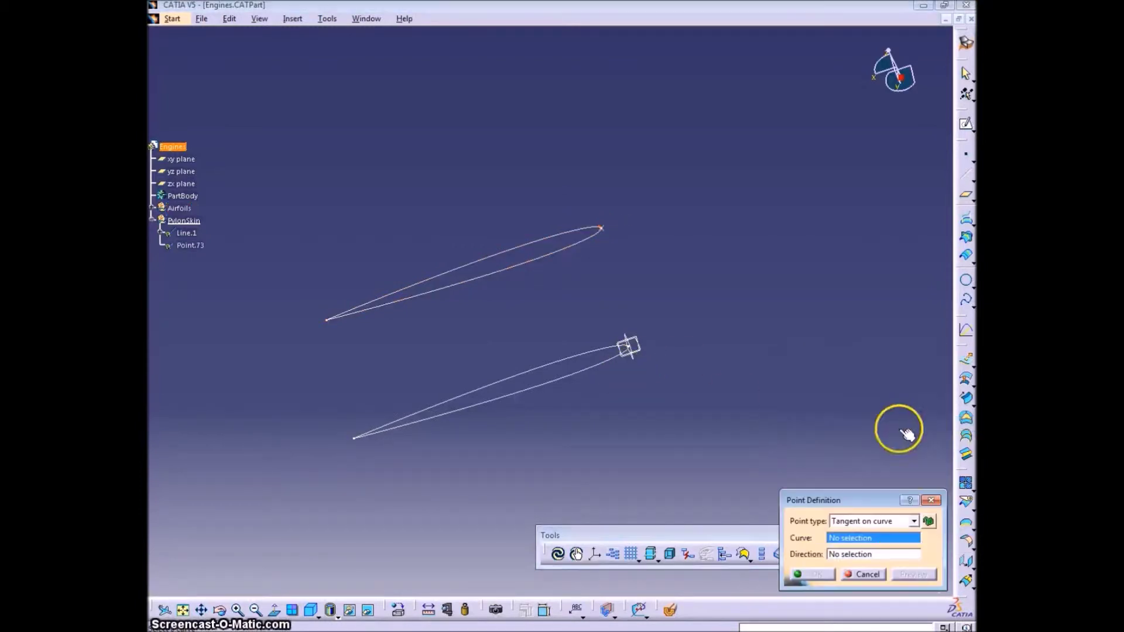
click(604, 353)
right_click(858, 554)
click(890, 527)
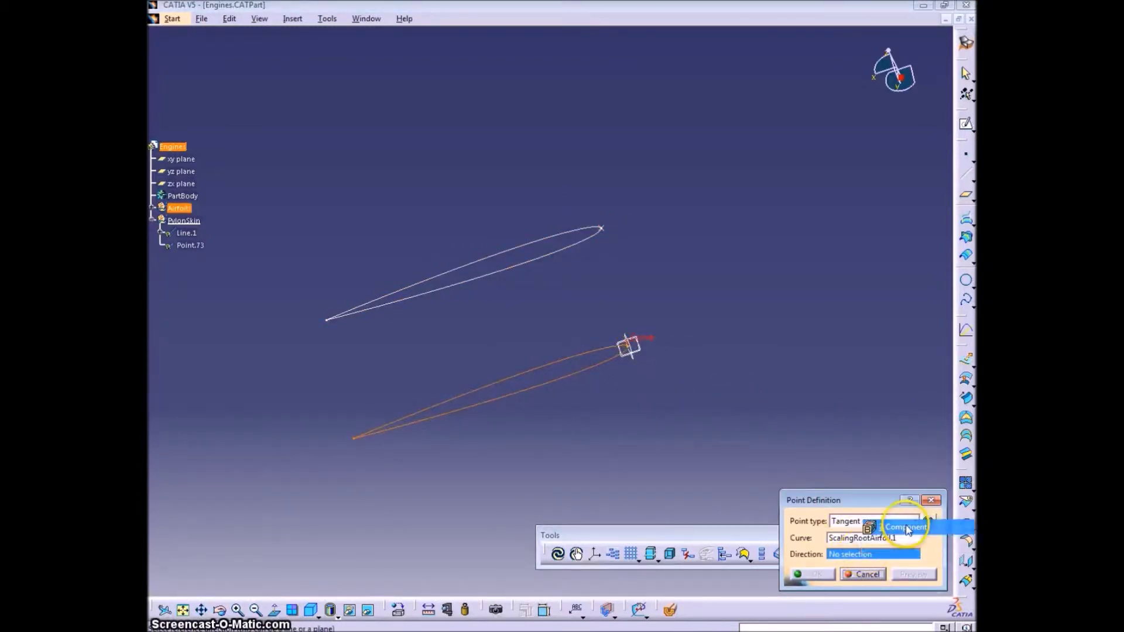
click(832, 575)
click(831, 575)
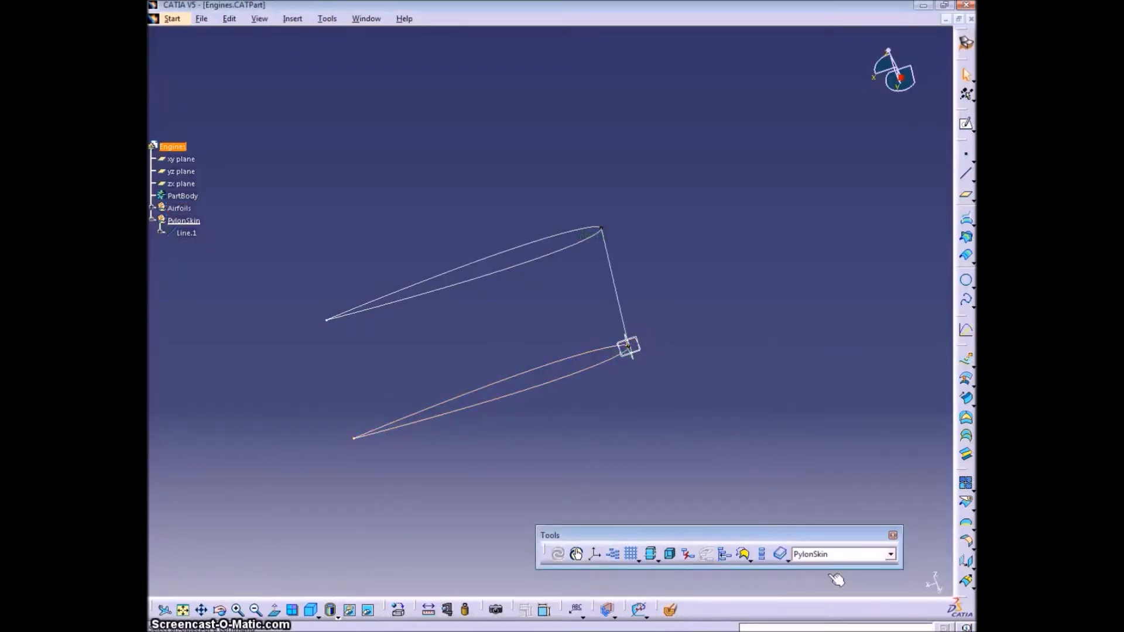
Create a multi-sections surface from the root airfoil to the tip airfoil, using the leading-edge line as guide
middle_drag(592, 475, 767, 408)
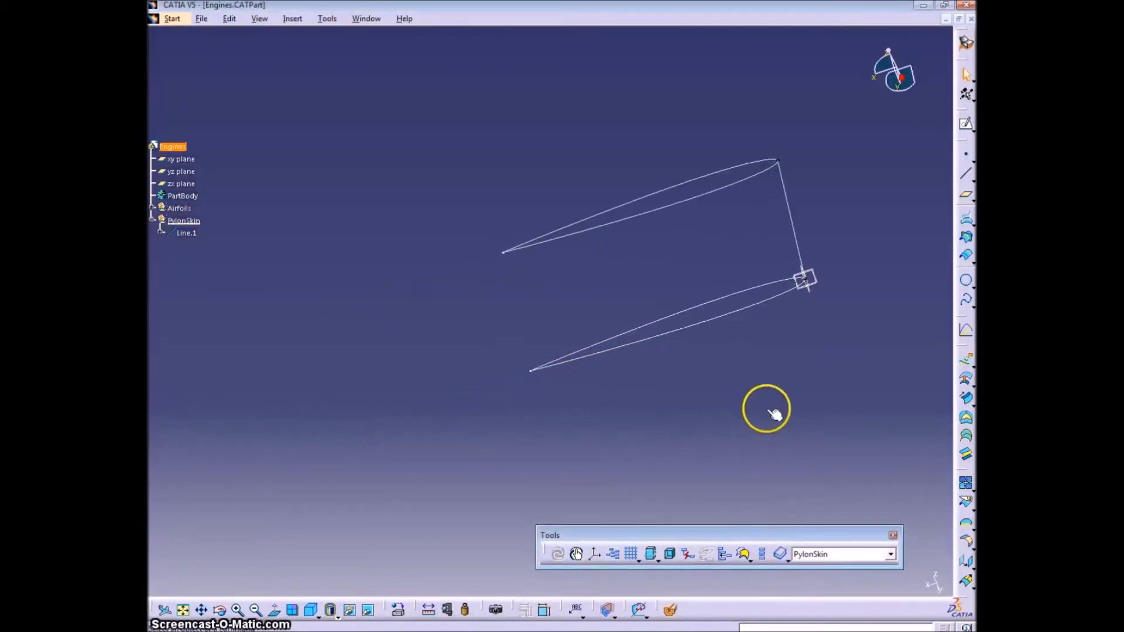
click(966, 435)
click(747, 297)
click(707, 175)
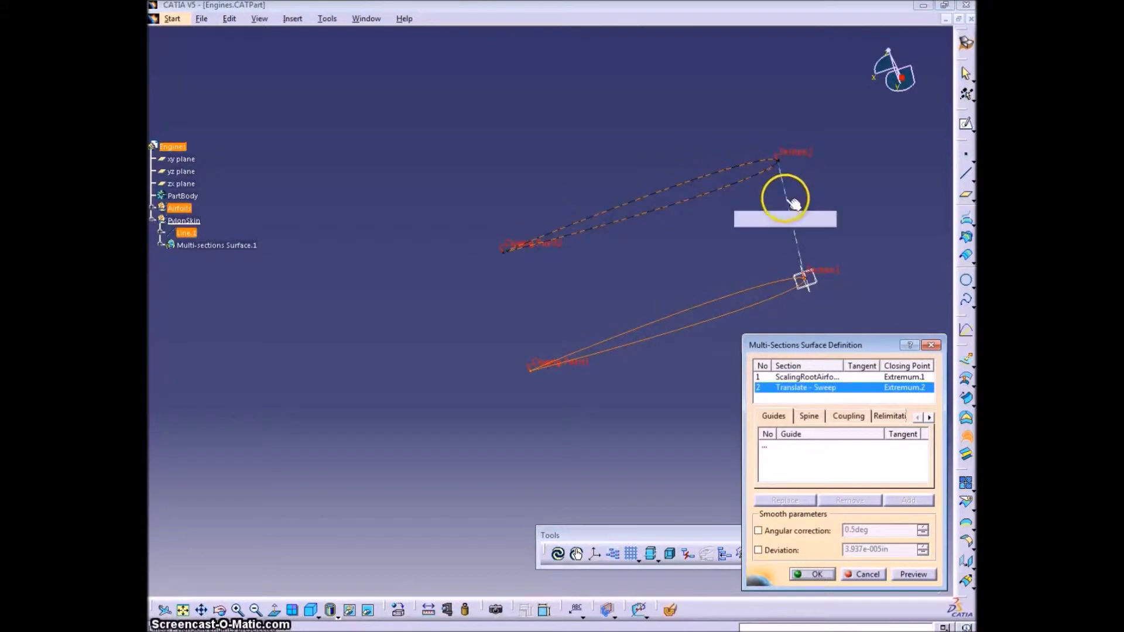
click(798, 240)
click(912, 575)
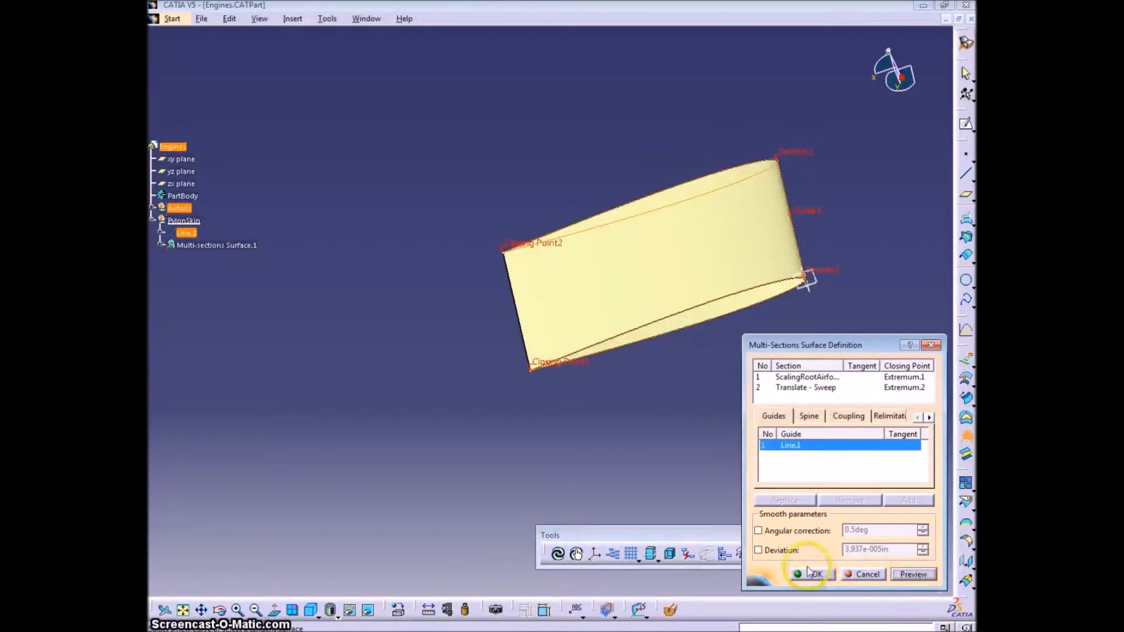
click(811, 575)
Rename the leading-edge line in the PylonSkin set as LEGuideLineLine.1
click(187, 233)
key(alt+Return)
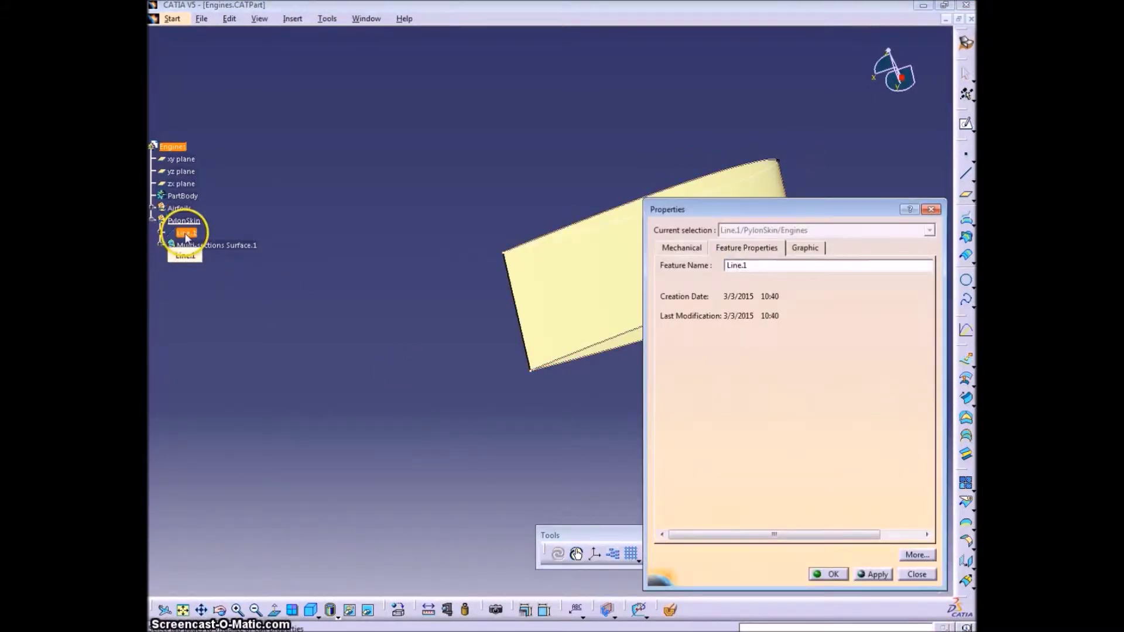
text(LEGuideLine)
key(Return)
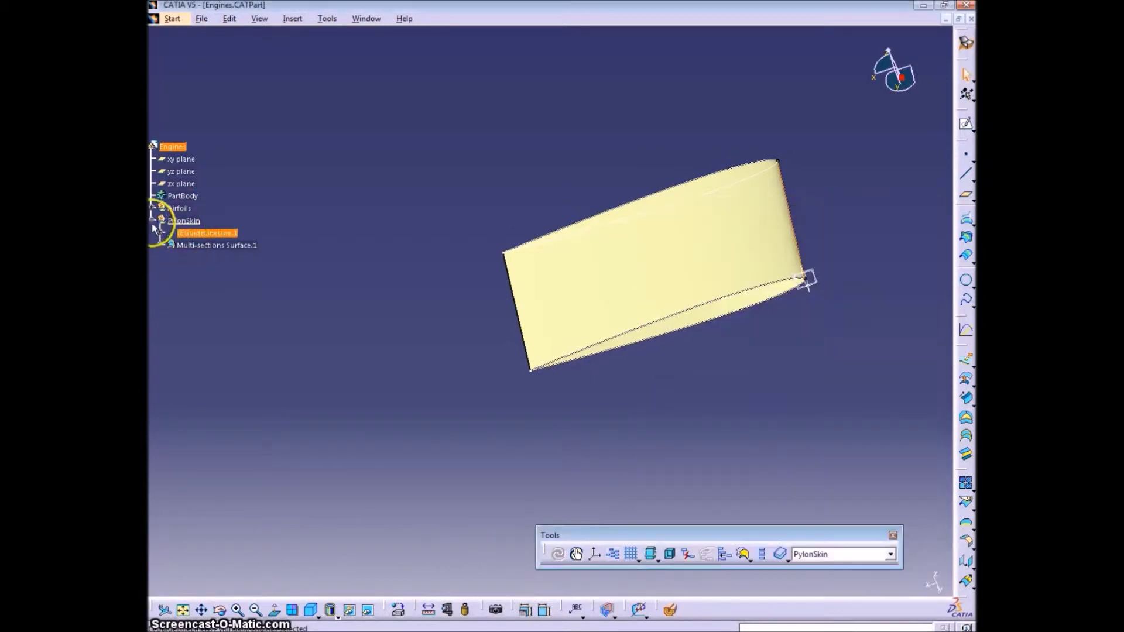
Rename Translate - Sweep in the Airfoils set as Translate - TipLEOffset and collapse the set
click(153, 208)
click(205, 307)
key(alt+Return)
double_click(774, 266)
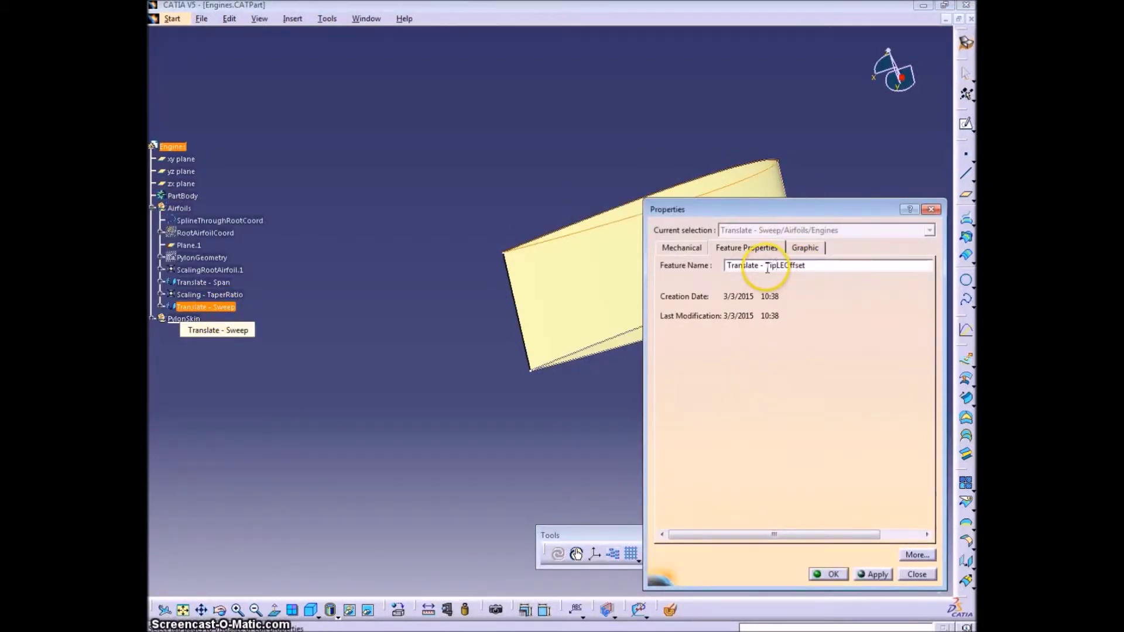
key(Return)
click(164, 211)
click(153, 208)
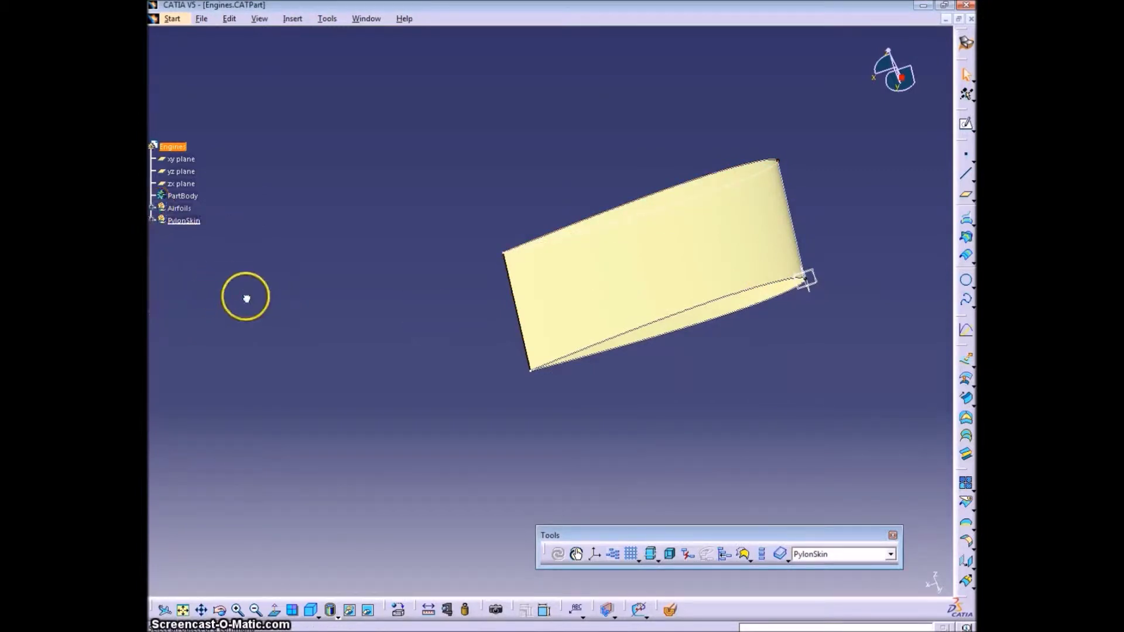
Hide the Airfoils set and the leading-edge guide line inside PylonSkin
middle_drag(591, 308, 521, 357)
right_click(174, 209)
click(209, 247)
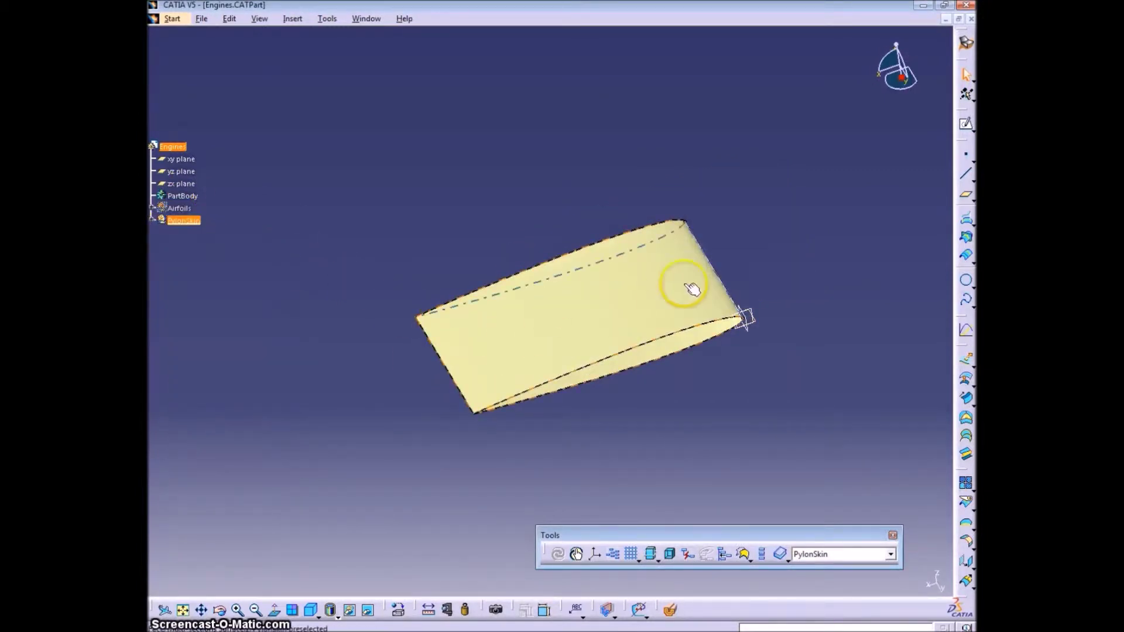
click(153, 221)
right_click(191, 234)
click(251, 273)
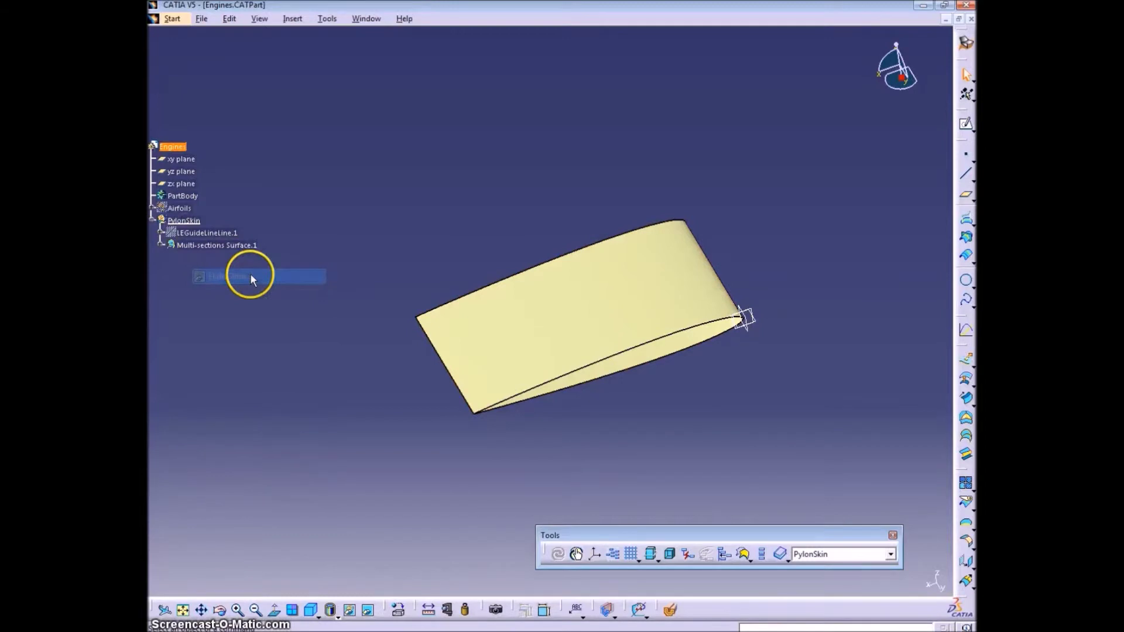
right_click(172, 209)
click(209, 247)
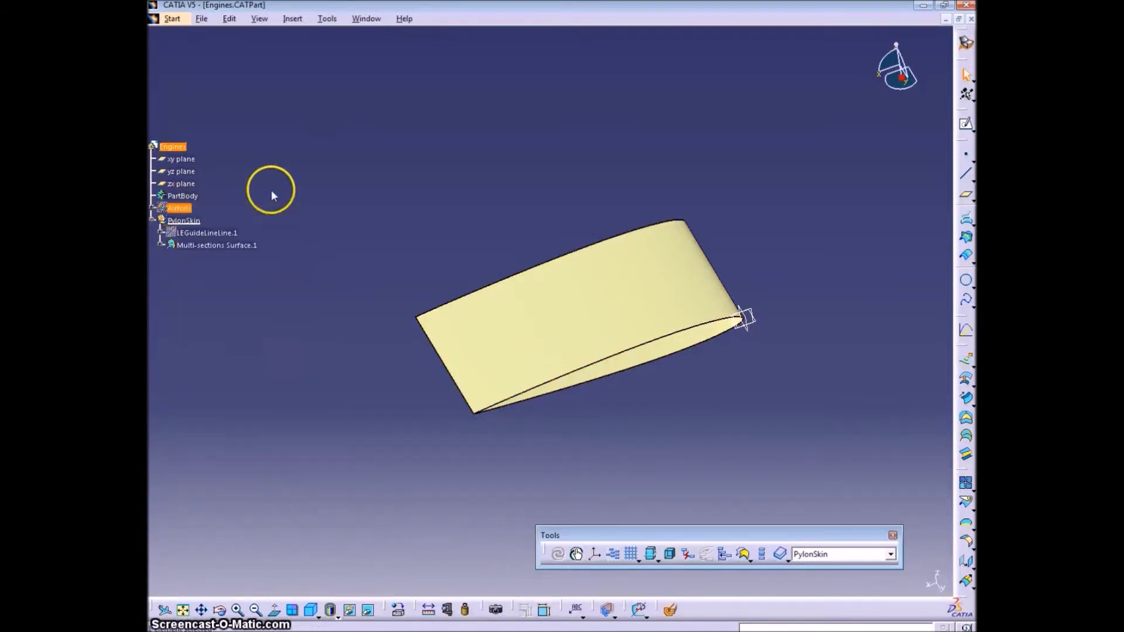
Group the Airfoils and PylonSkin sets as features of a new geometrical set named PylonPort under Engines
click(293, 19)
click(360, 82)
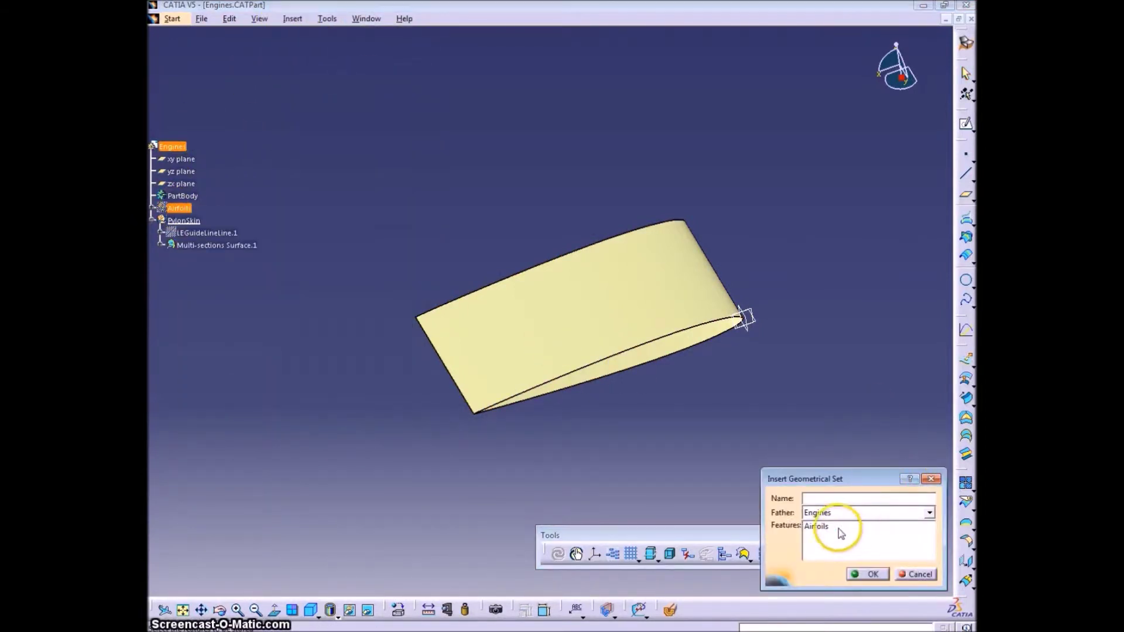
click(186, 222)
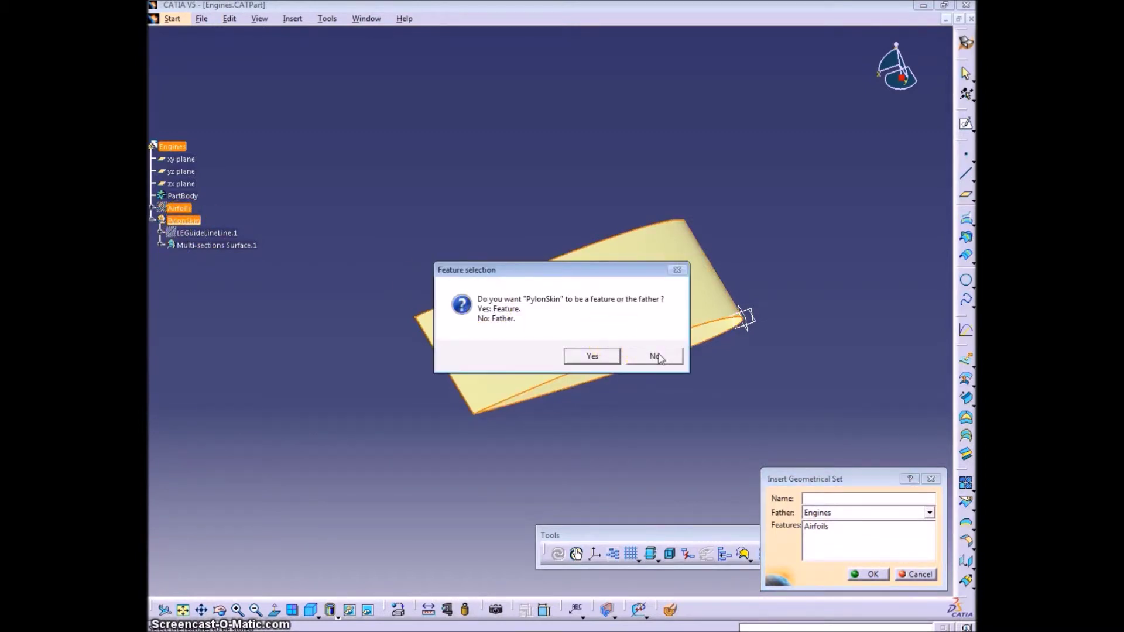
click(603, 363)
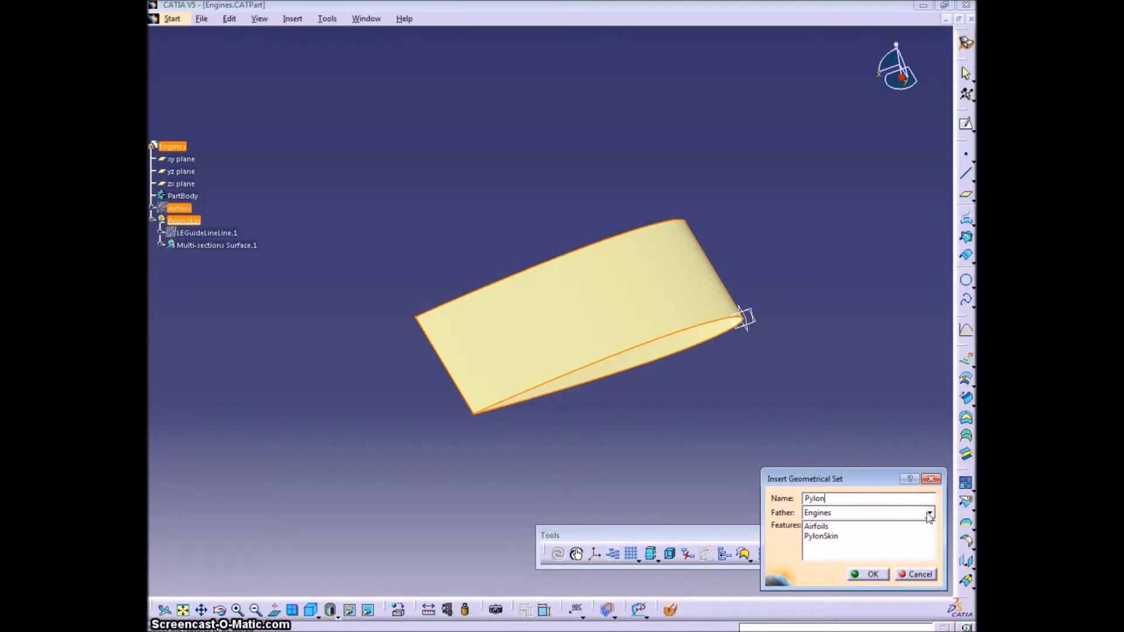
click(868, 574)
Rename the new PylonPort geometrical set as PylonPortside
double_click(187, 207)
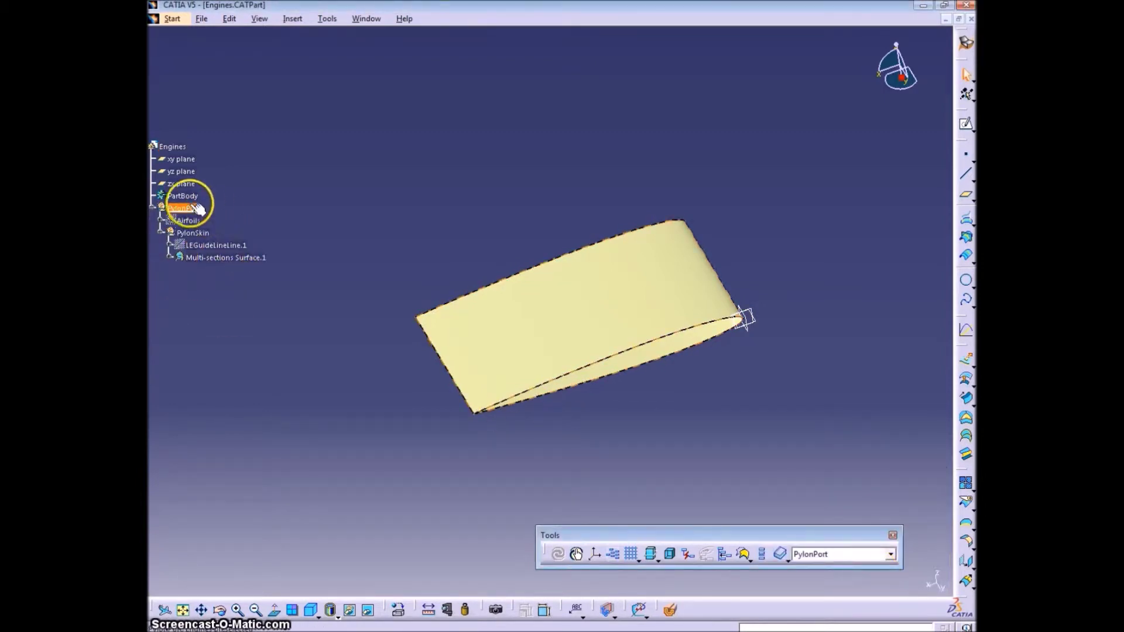
text(side)
key(Return)
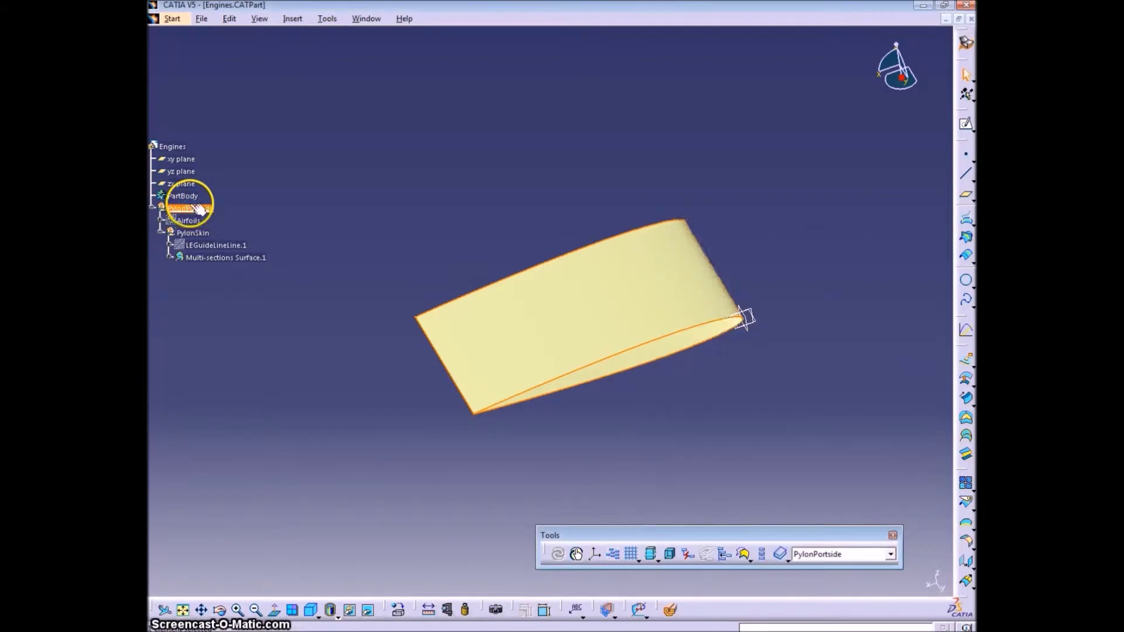
Rename the multi-sections surface in PylonSkin as Skin and its guide line as LEGuideLine.1
double_click(234, 258)
text(Skin)
key(Return)
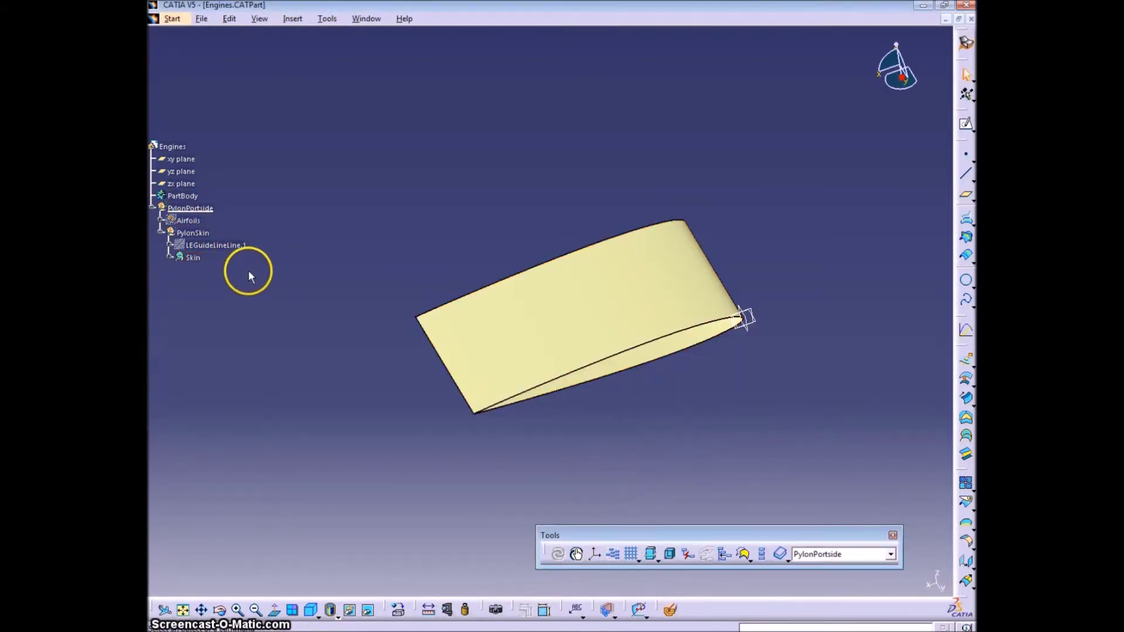
double_click(230, 245)
key(BackSpace)
key(BackSpace)
key(BackSpace)
key(Return)
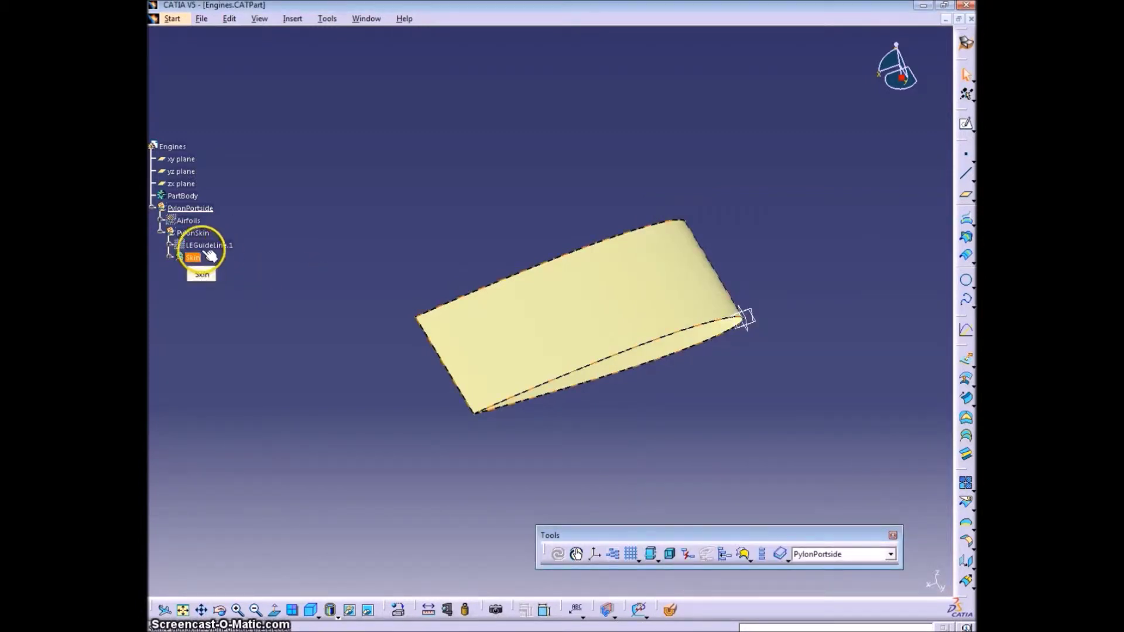
Collapse the PylonPortside set and insert a new geometrical set named PylonStarboard under Engines
click(153, 207)
ctrl+middle_drag(311, 232, 316, 254)
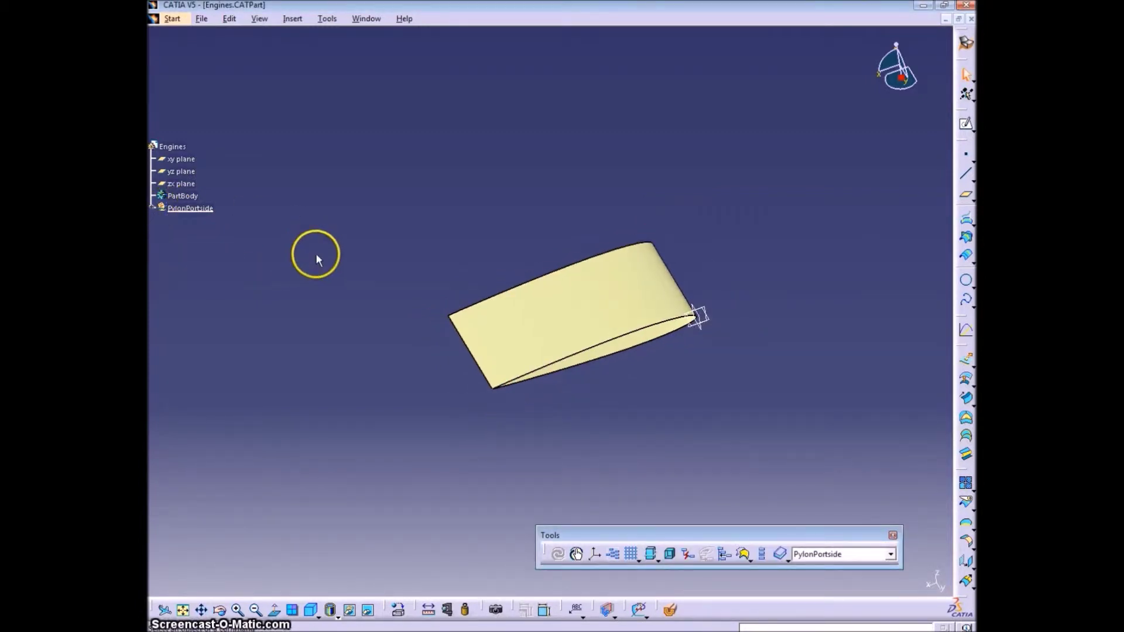
click(298, 22)
click(328, 78)
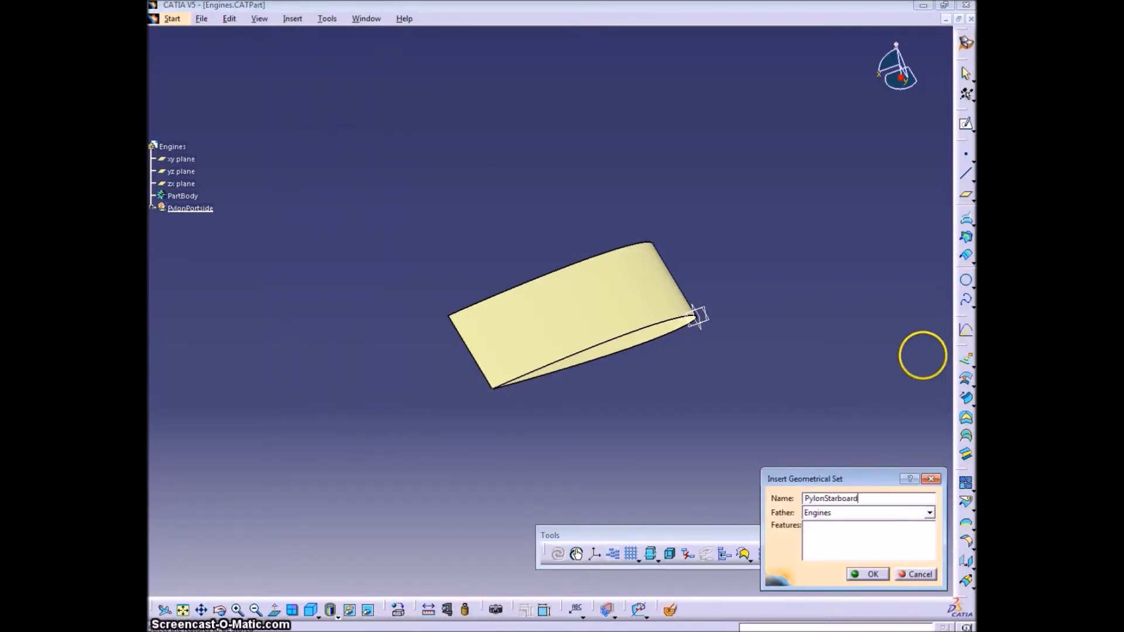
key(Return)
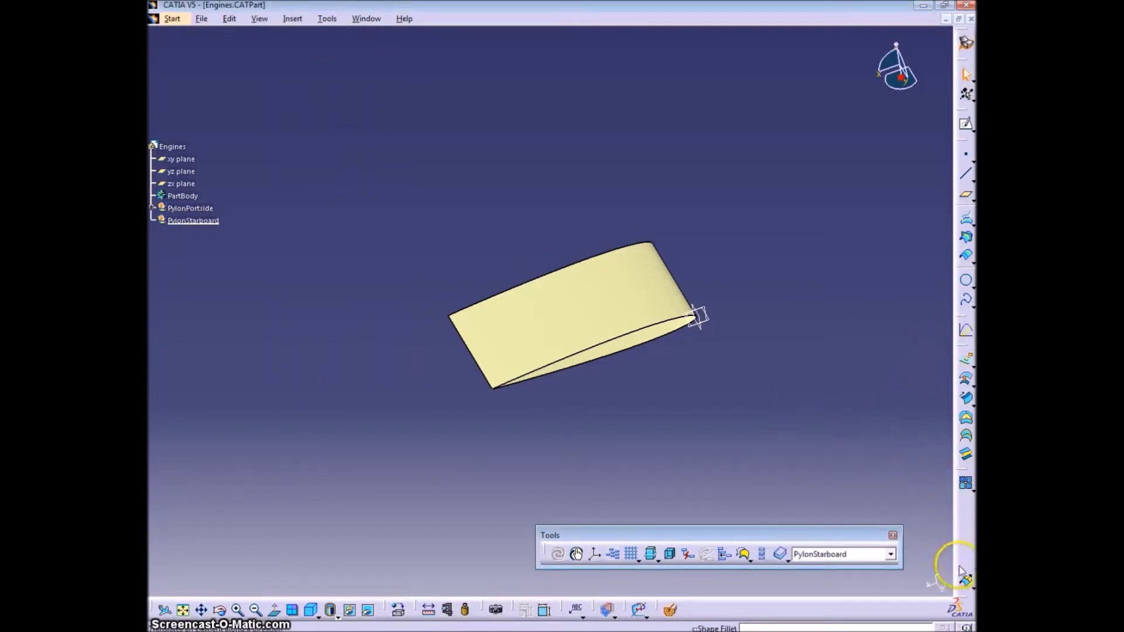
Mirror the Skin surface about the zx plane with Symmetry into the PylonStarboard set
click(962, 575)
click(911, 582)
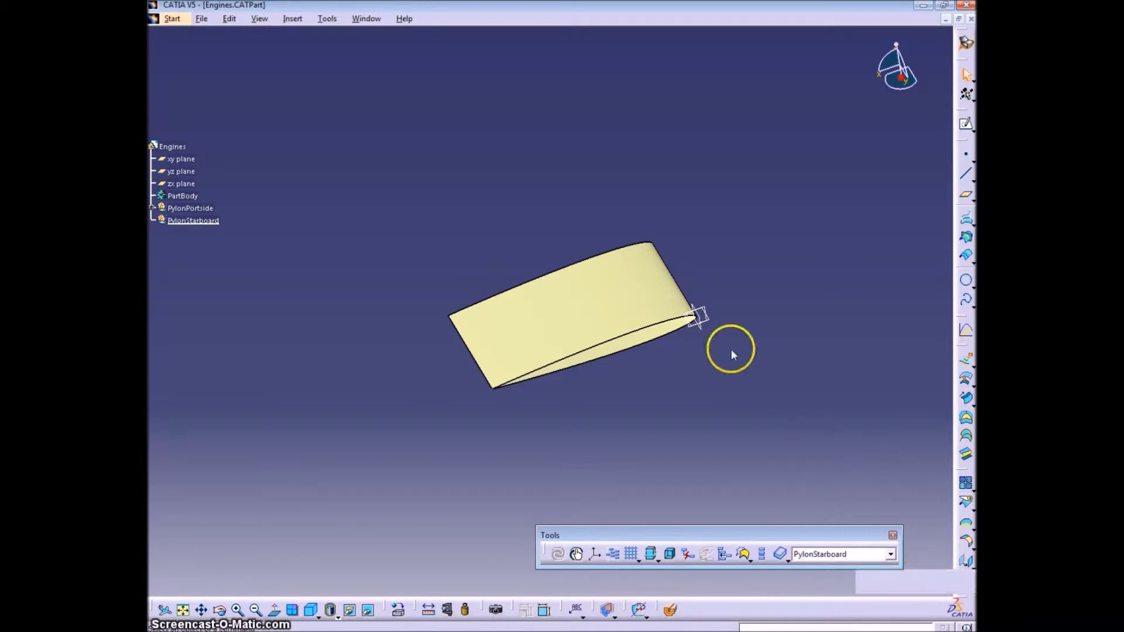
click(641, 306)
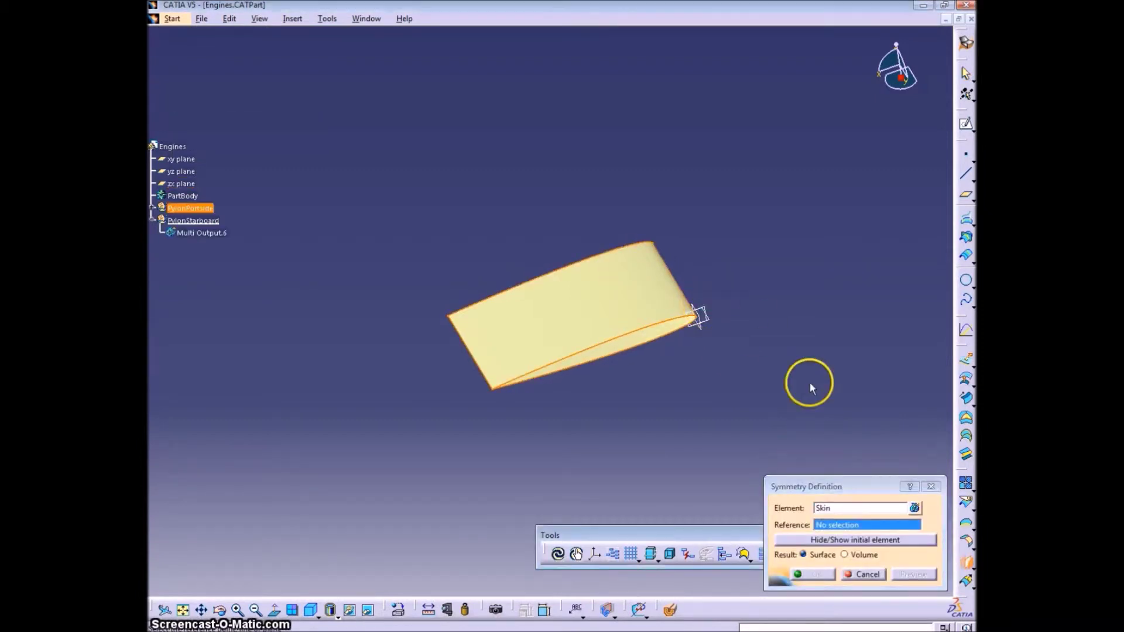
middle_drag(557, 442, 698, 391)
click(588, 310)
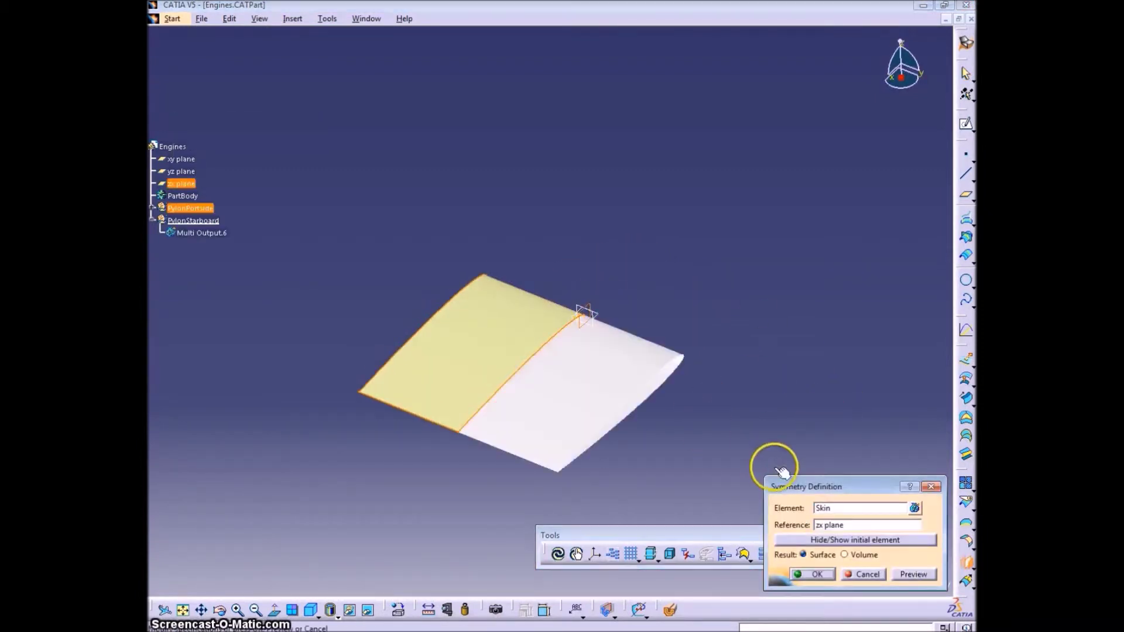
click(826, 576)
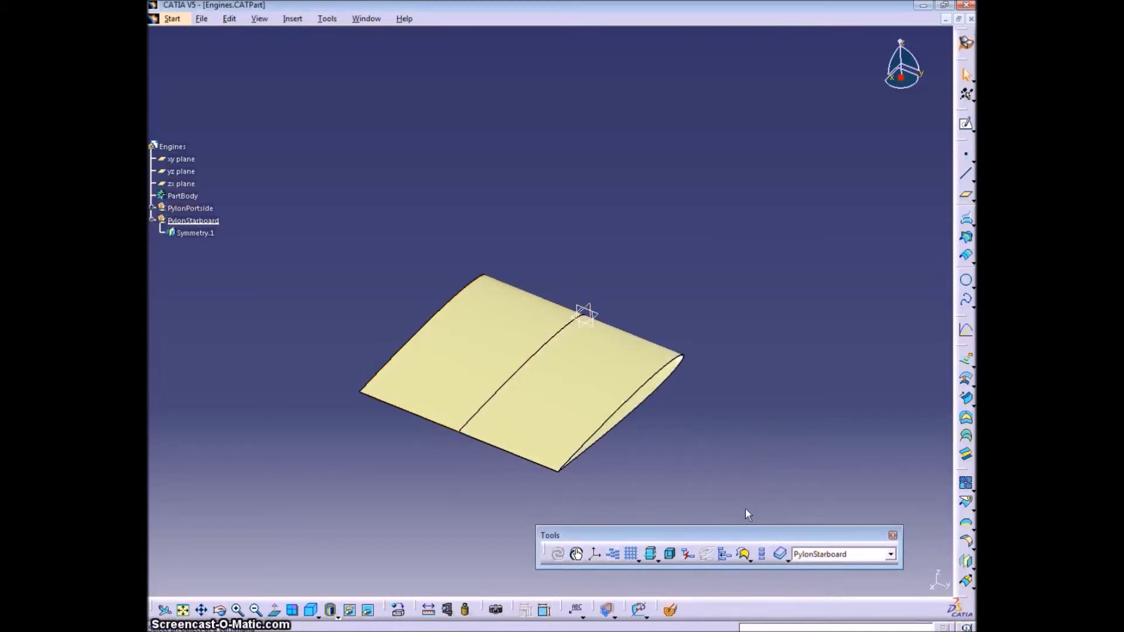
Switch to the Lear23 product, activate its root product, and open the Assembly Design workbench
click(369, 22)
click(378, 105)
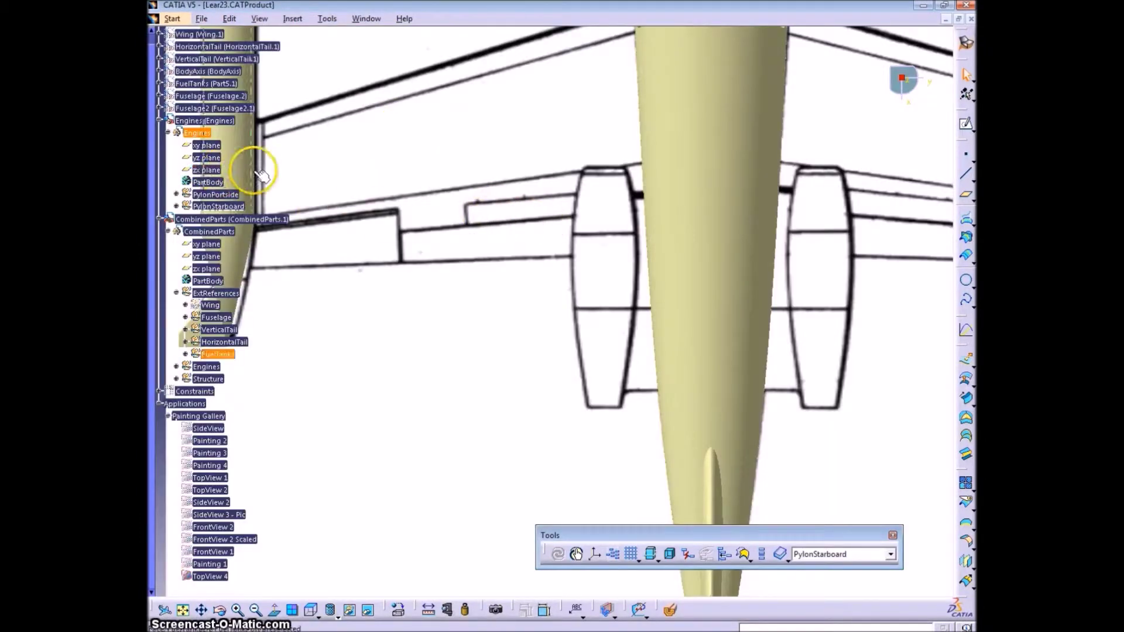
click(188, 121)
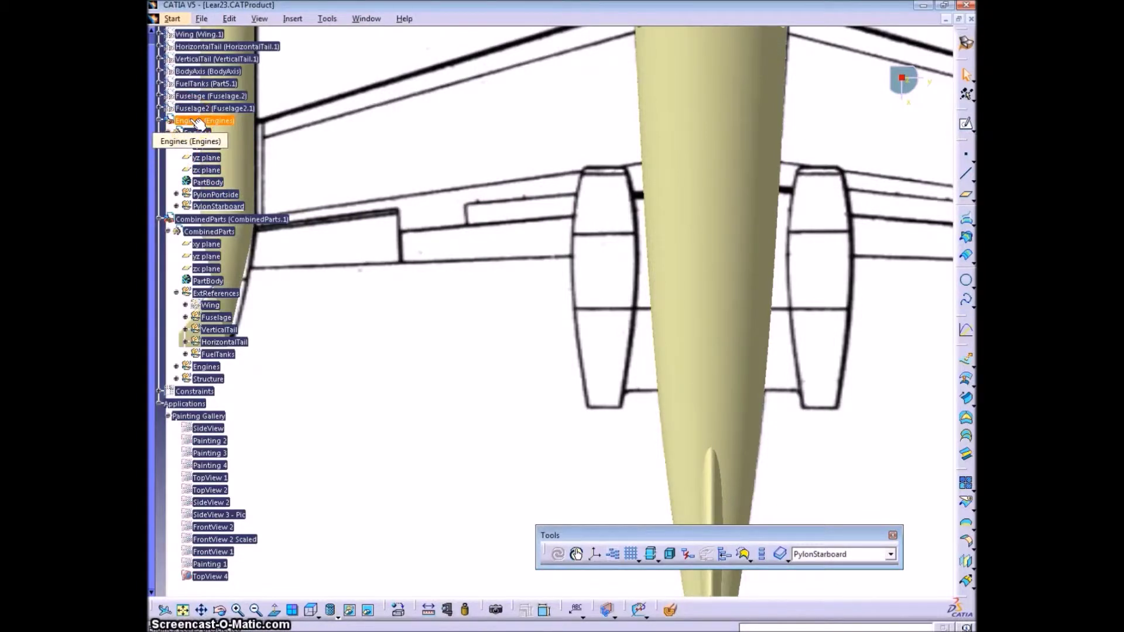
scroll(199, 124, up, 3)
double_click(181, 192)
middle_drag(531, 287, 522, 404)
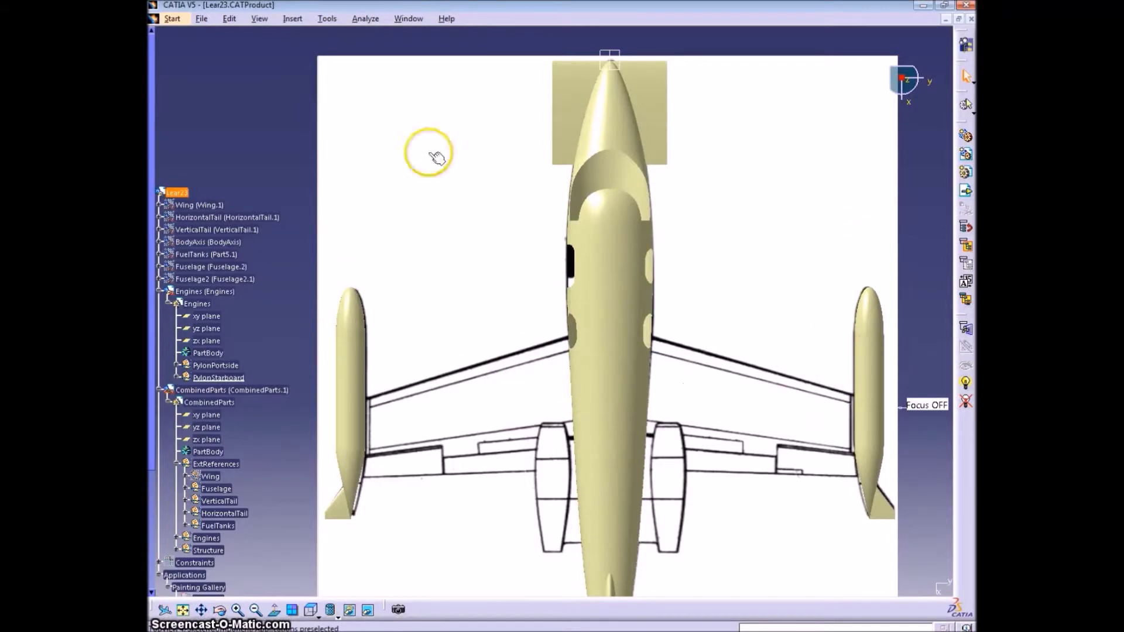
click(172, 18)
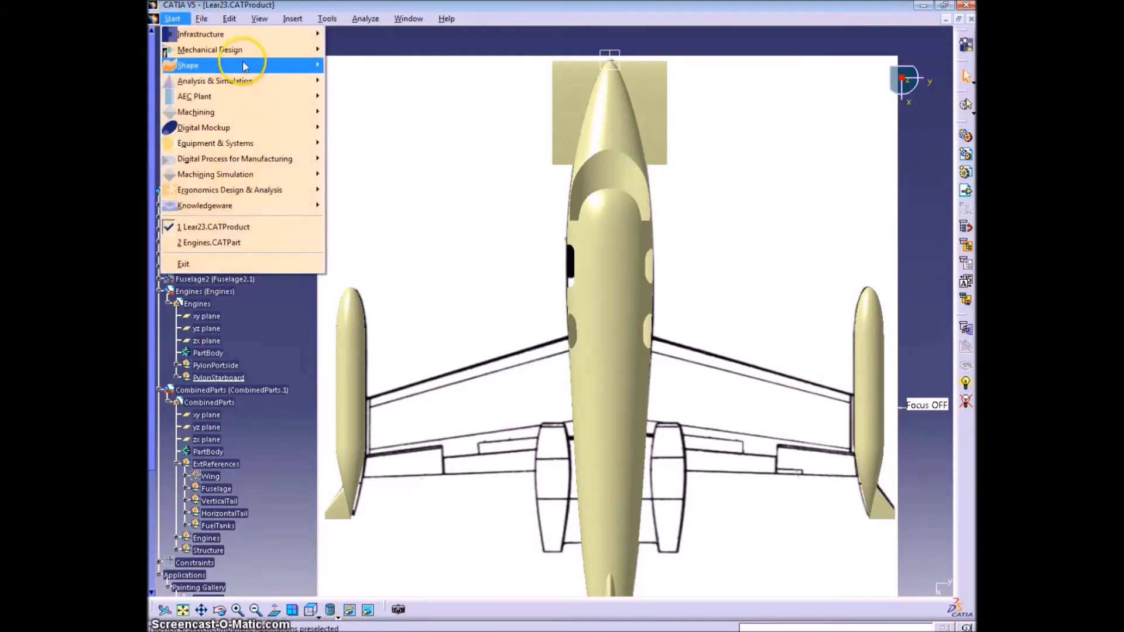
mouse_move(234, 50)
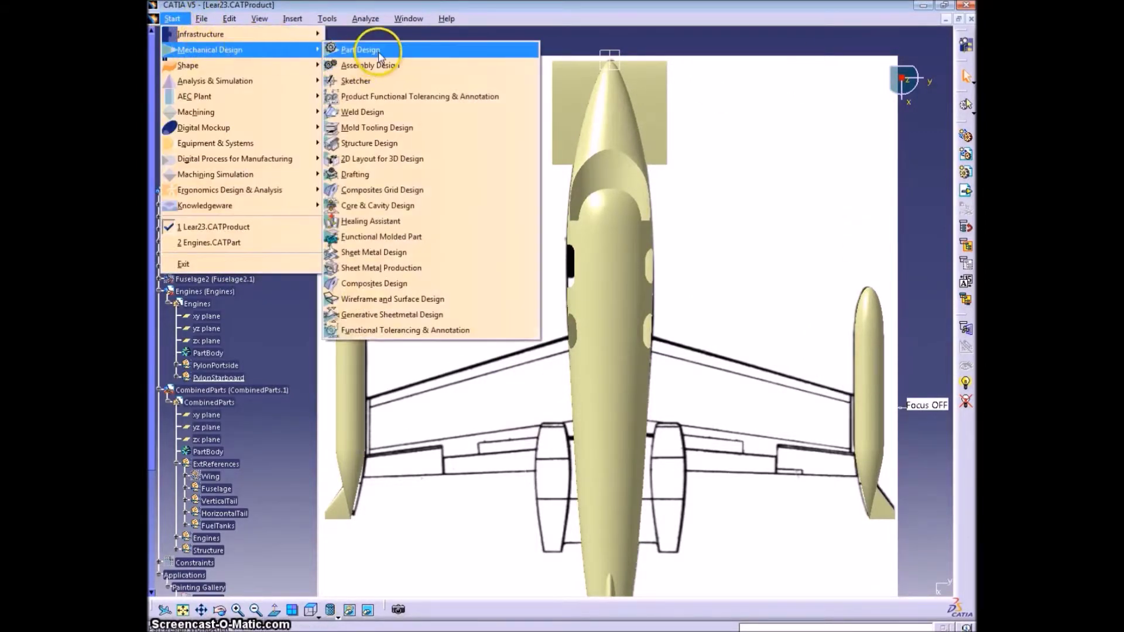
click(380, 56)
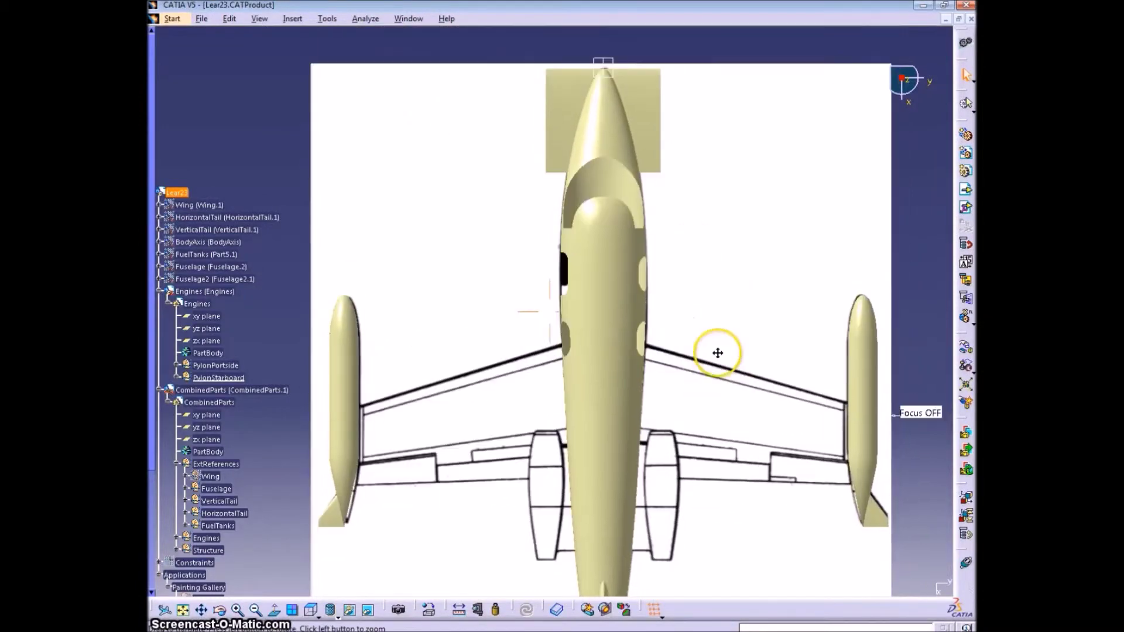
Move the Engines component aft along the X axis until the pylons line up with those in the top-view drawing
click(965, 349)
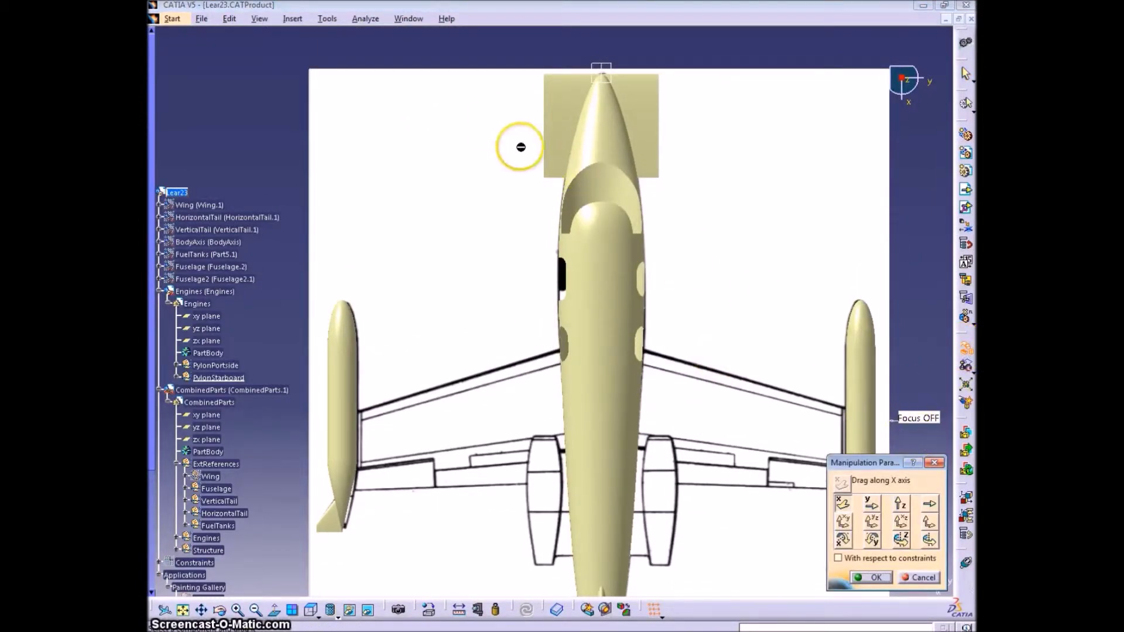
drag(632, 71, 655, 454)
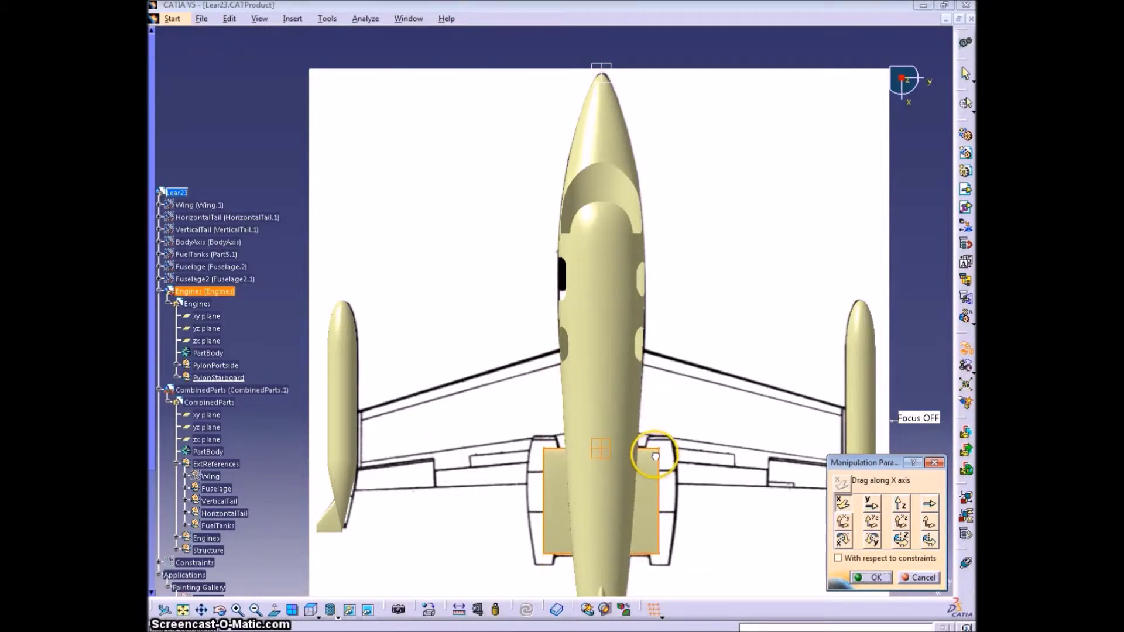
drag(656, 457, 648, 458)
click(330, 612)
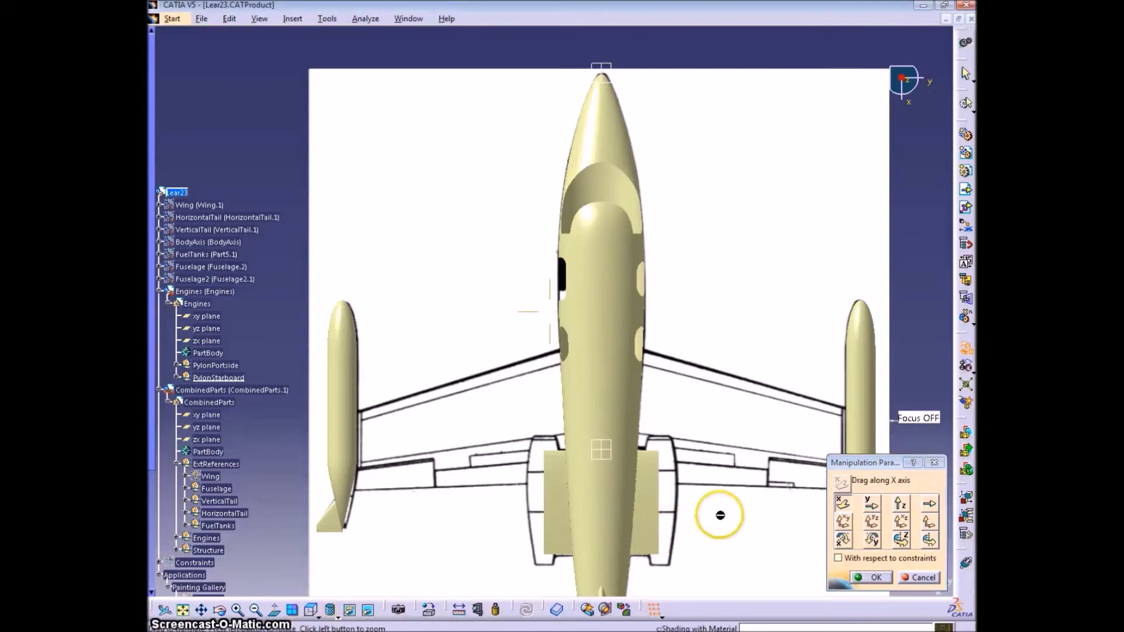
ctrl+middle_drag(720, 515, 701, 366)
middle_drag(749, 429, 725, 289)
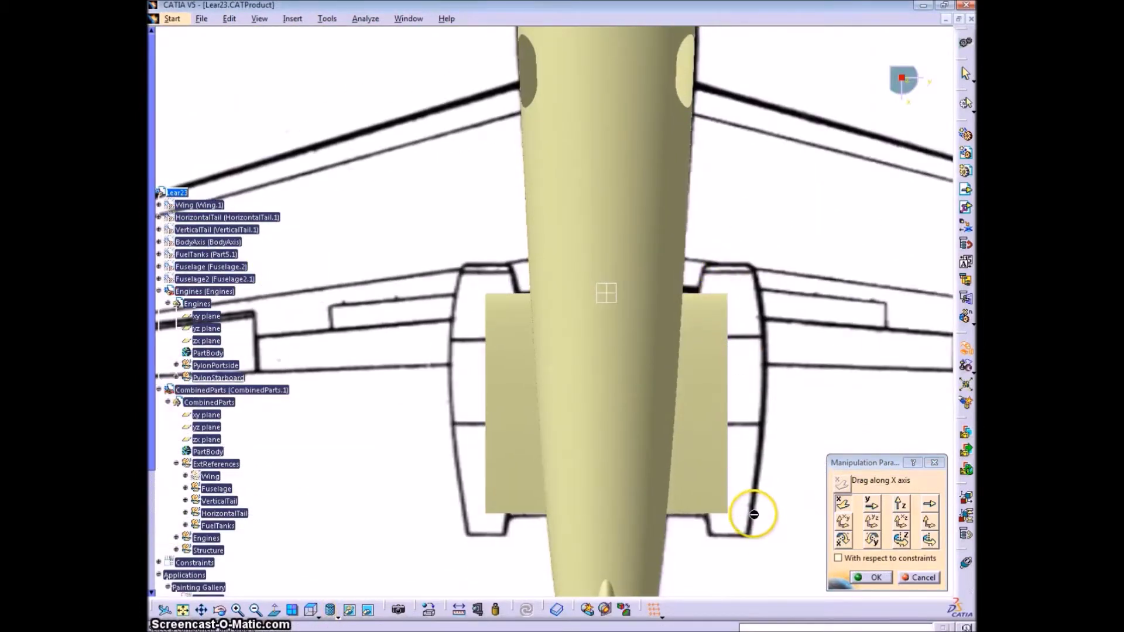
click(877, 578)
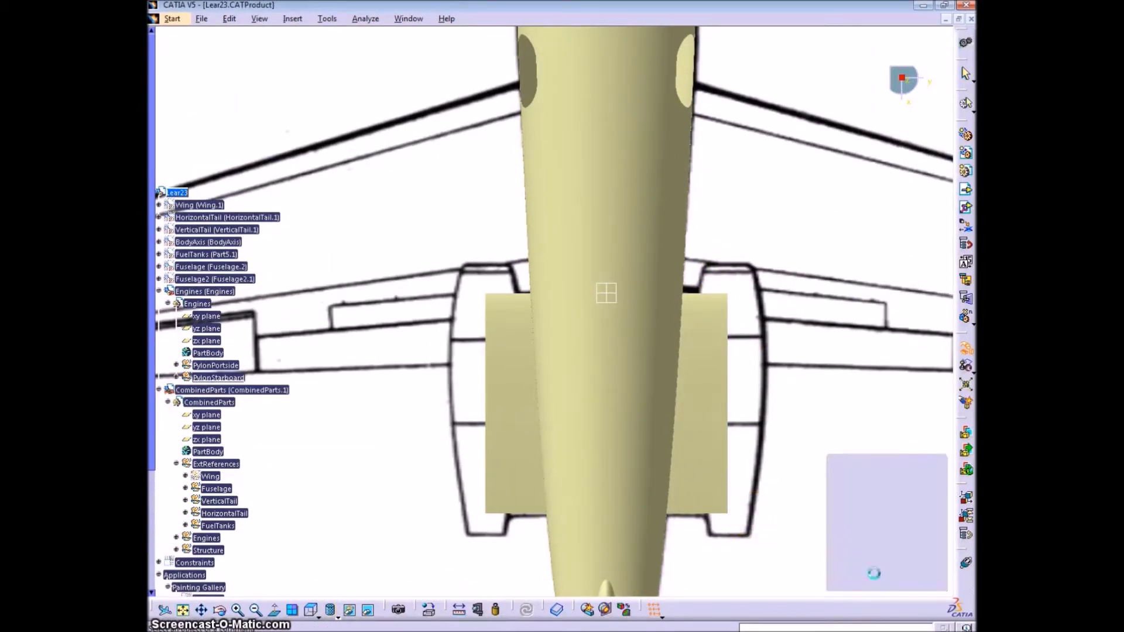
Show the BodyAxis component and hide the CombinedParts component
middle_drag(494, 442, 802, 272)
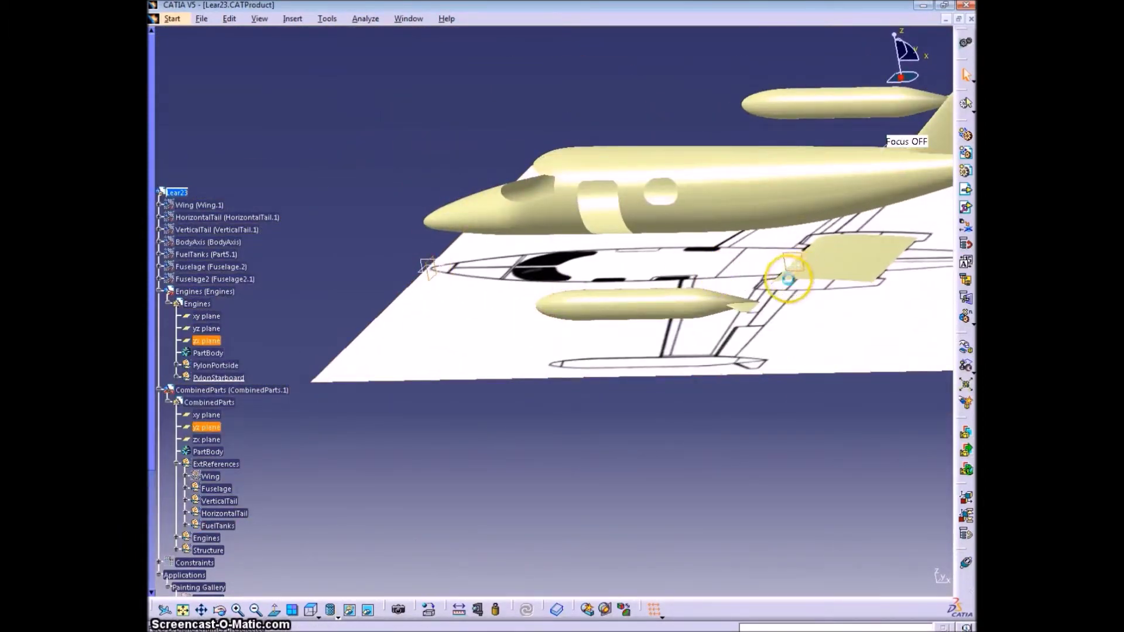
click(160, 206)
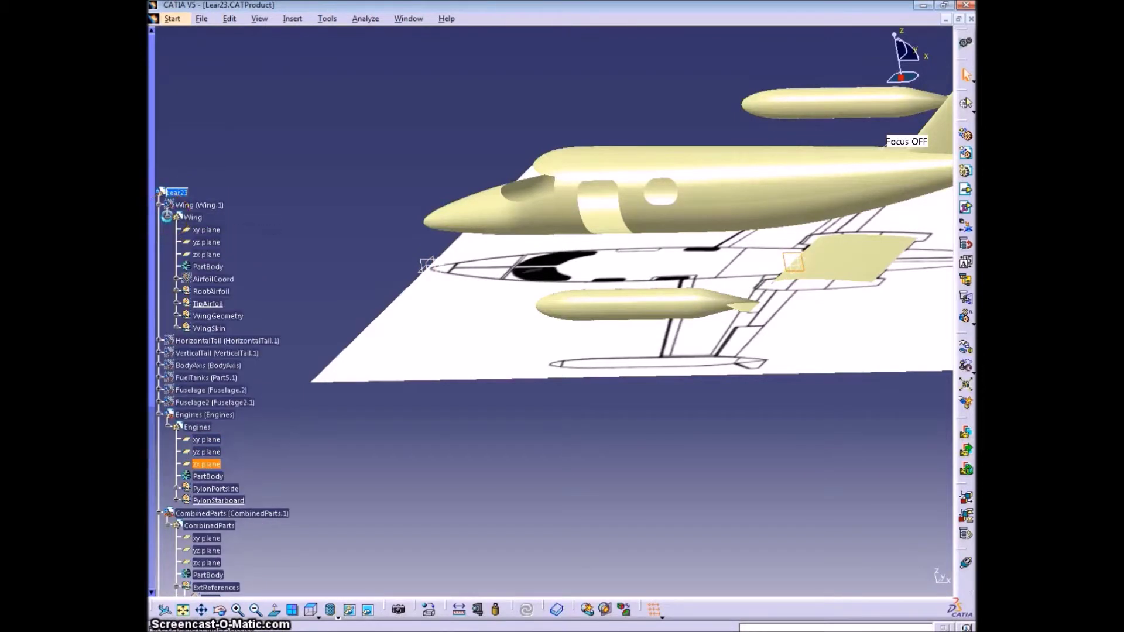
click(160, 205)
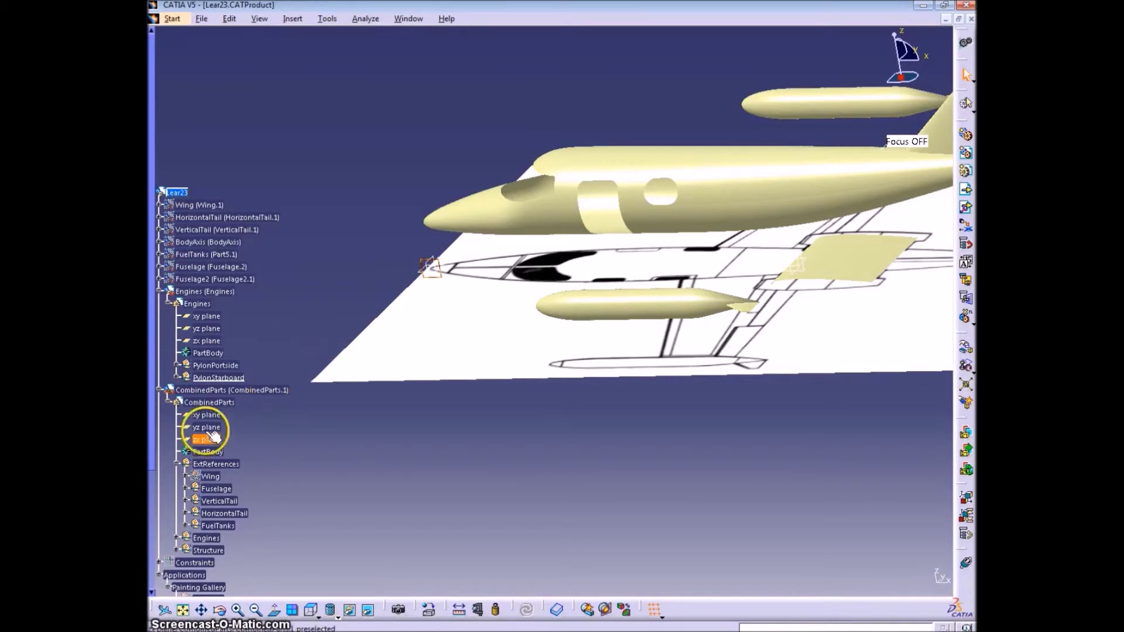
right_click(186, 242)
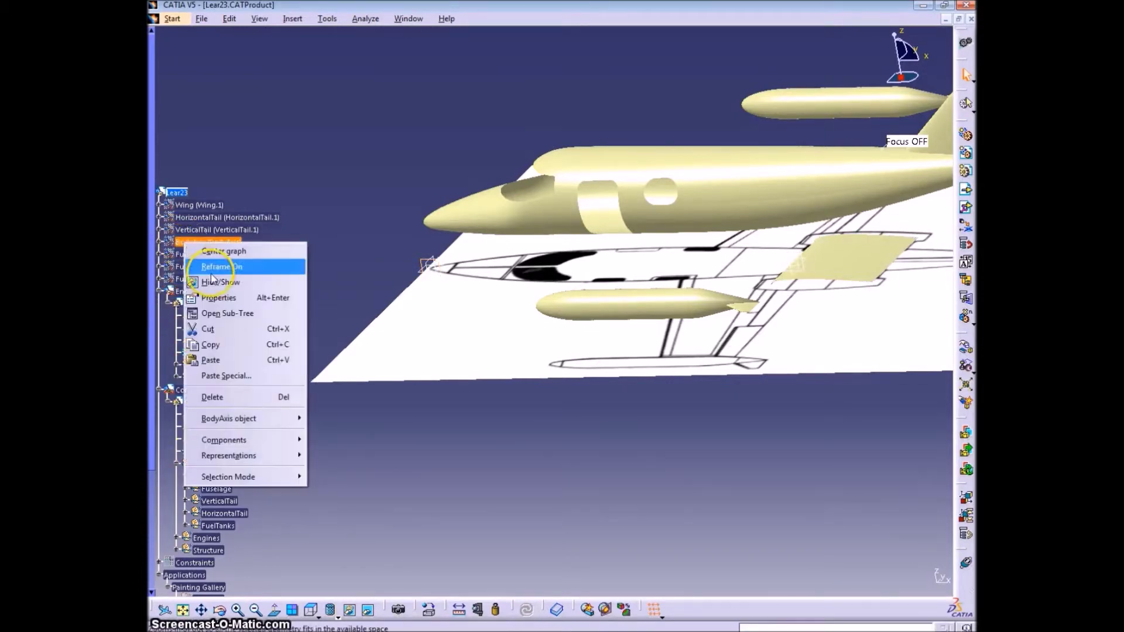
click(212, 281)
right_click(202, 390)
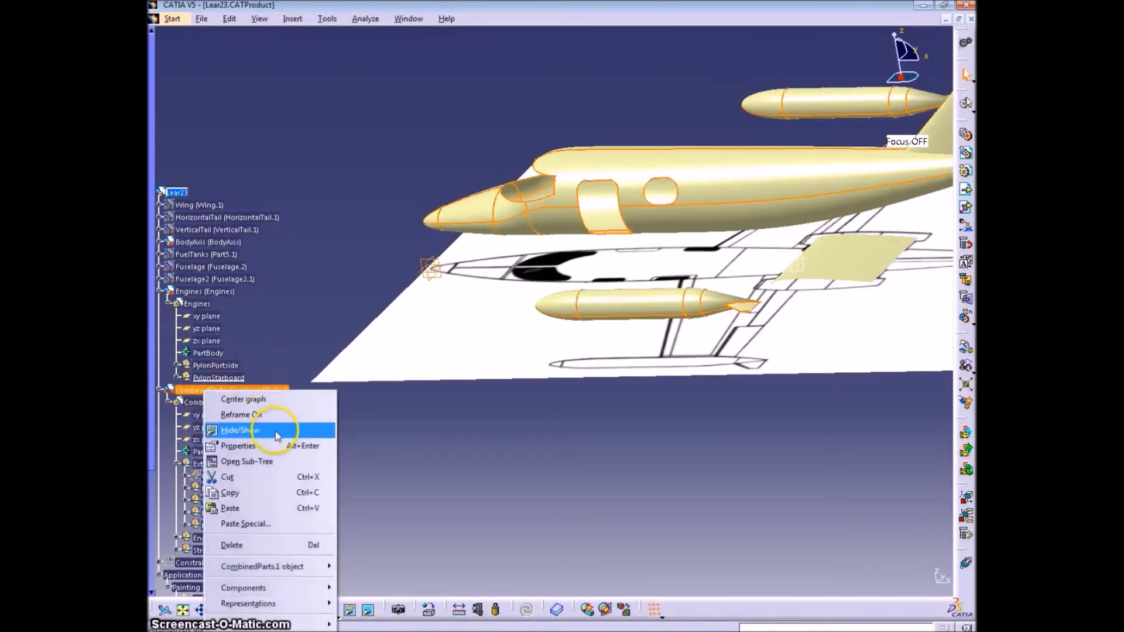
click(278, 437)
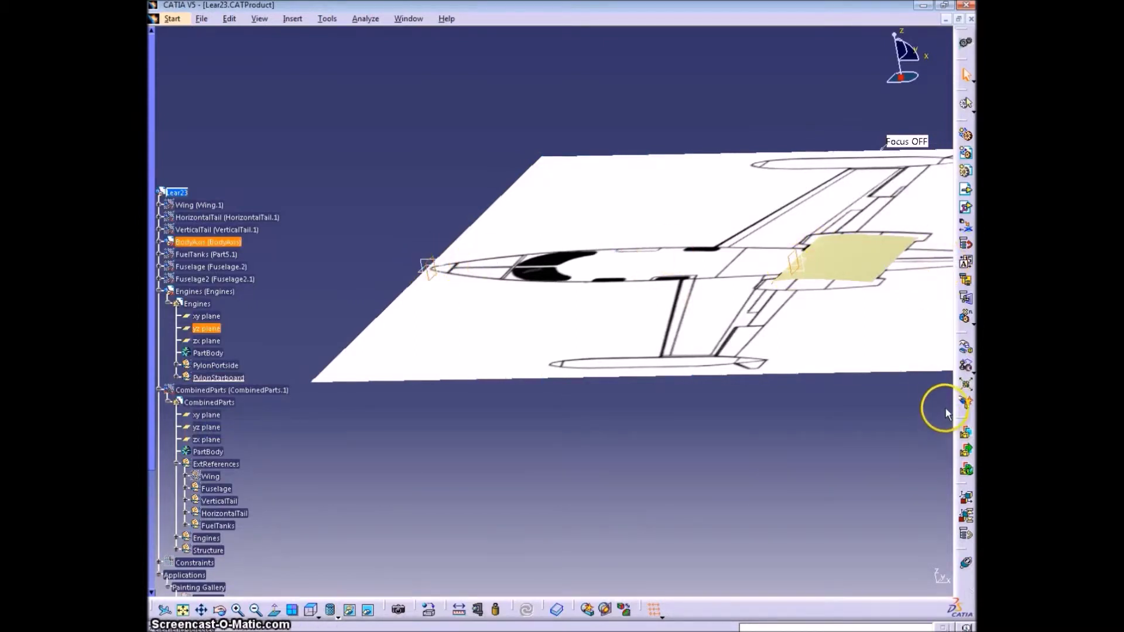
Add an offset constraint of -281 in between the yz planes of Engines and BodyAxis
drag(963, 550, 899, 388)
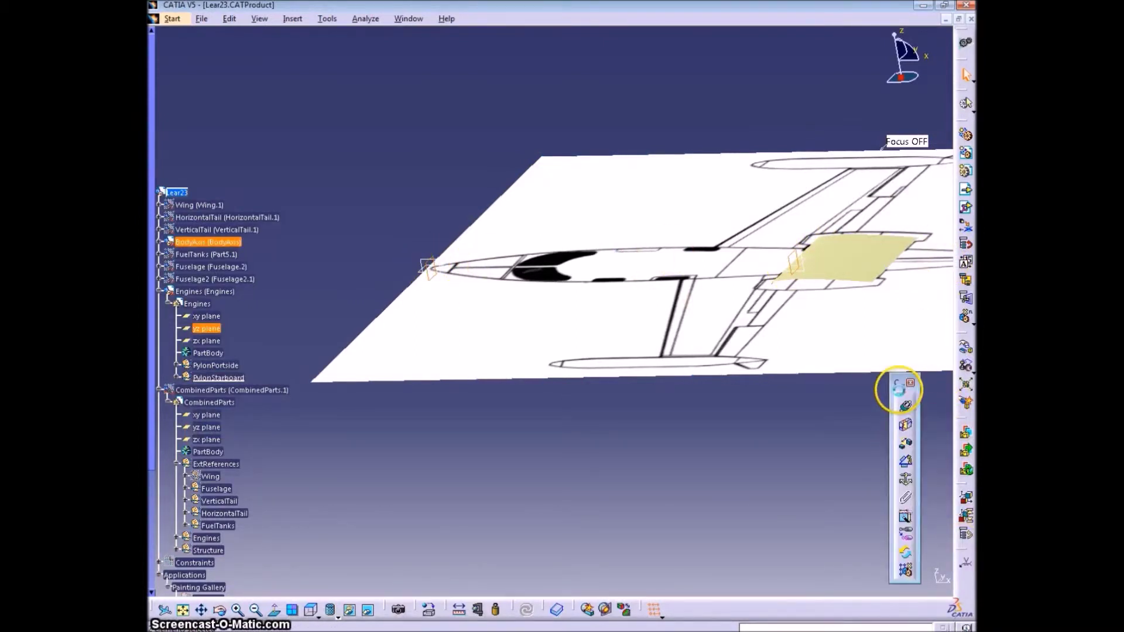
click(906, 445)
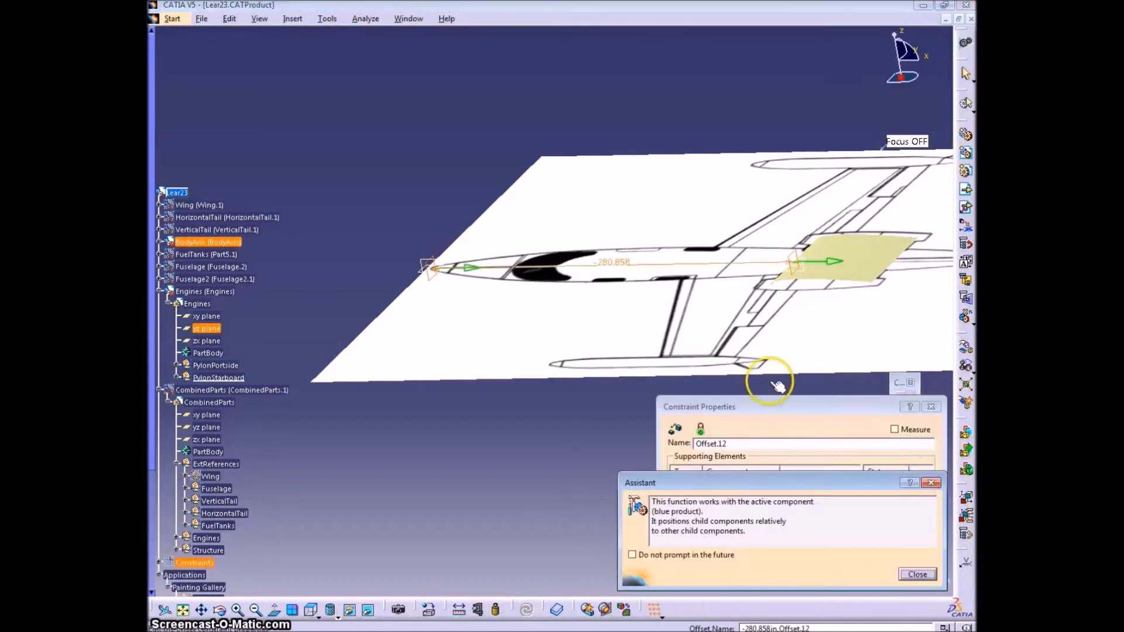
click(917, 574)
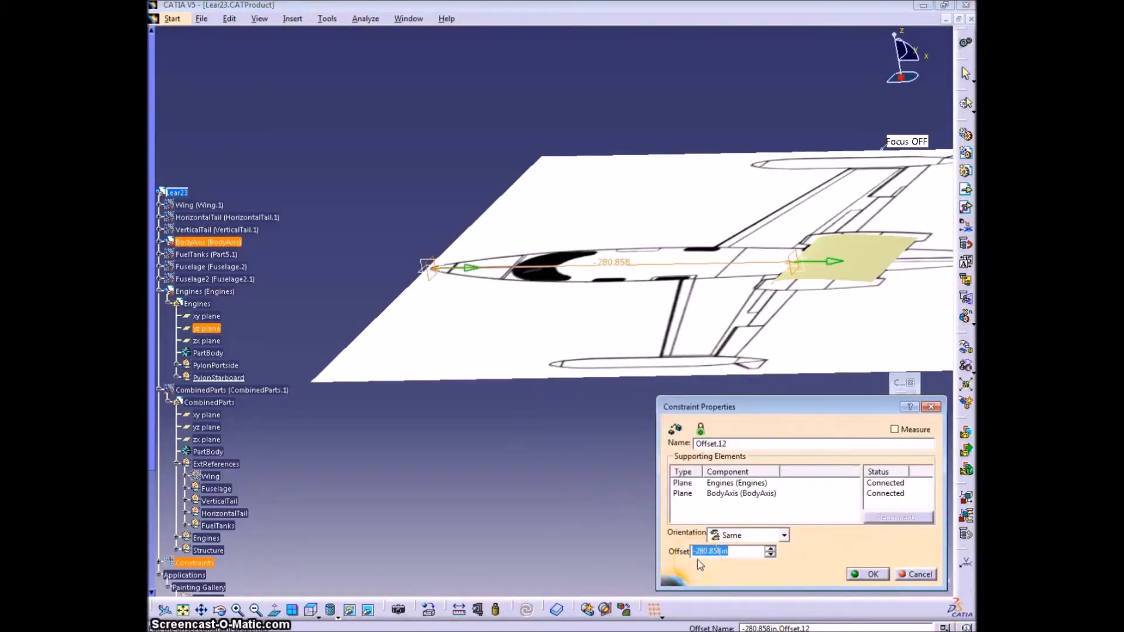
text(-281)
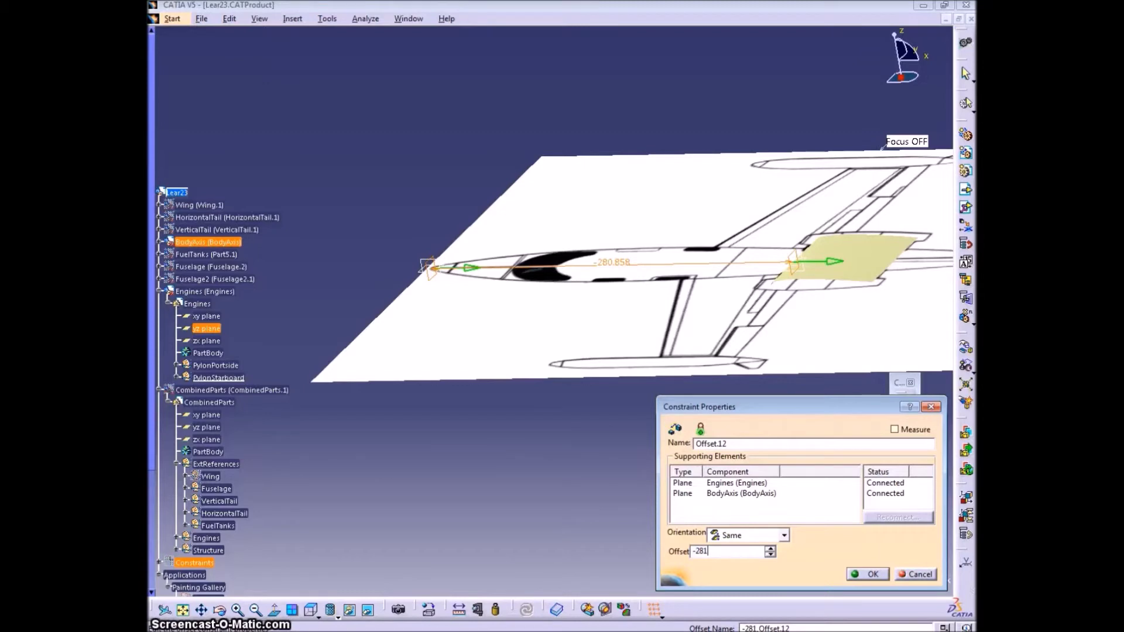
key(Return)
Hide the TopView 4 painting and show TopView 1 to compare the pylon position
middle_drag(740, 515, 519, 549)
scroll(266, 532, down, 3)
right_click(216, 578)
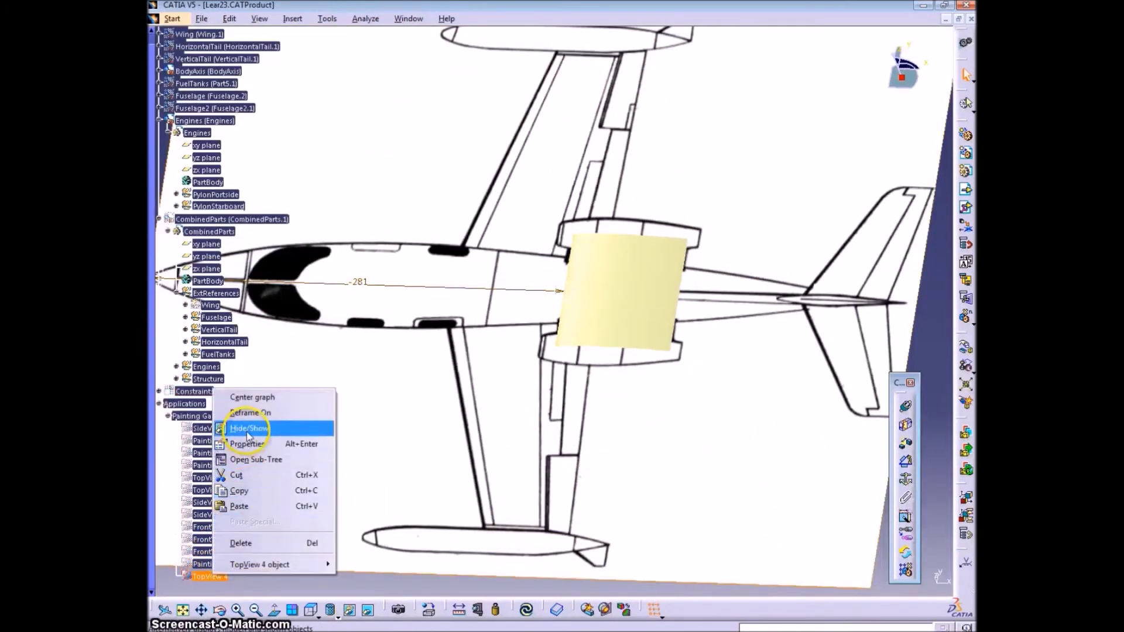
click(249, 430)
right_click(225, 485)
click(237, 328)
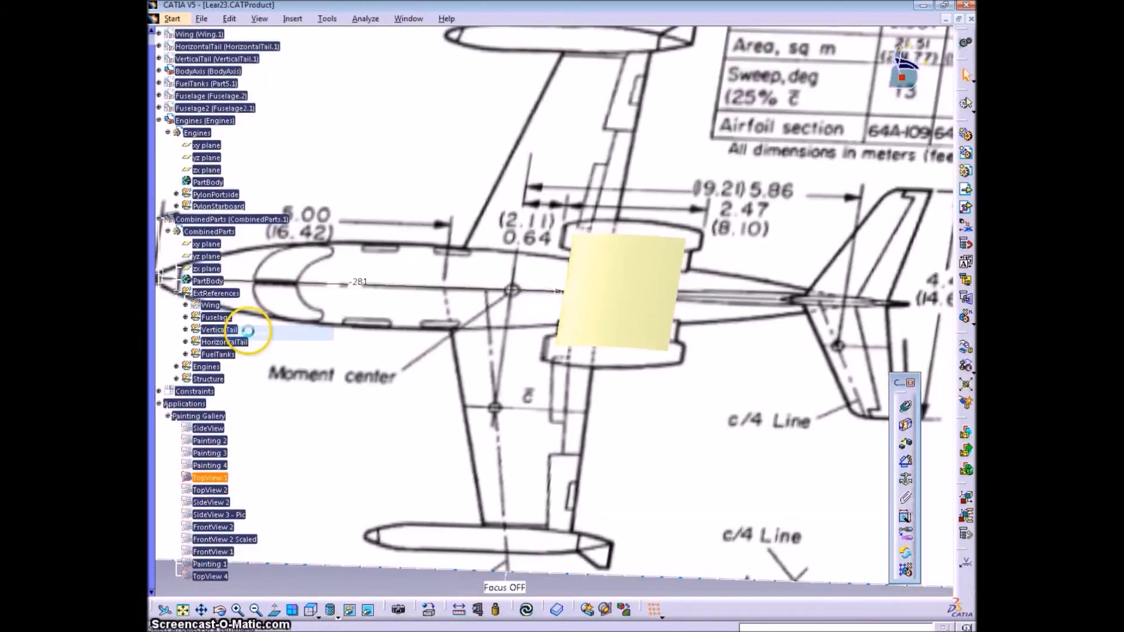
Show the TopView 2 painting and hide TopView 1 to compare the pylon length
mouse_move(482, 243)
middle_down()
mouse_move(561, 344)
mouse_move(575, 326)
mouse_move(484, 522)
middle_up()
right_click(218, 490)
click(259, 340)
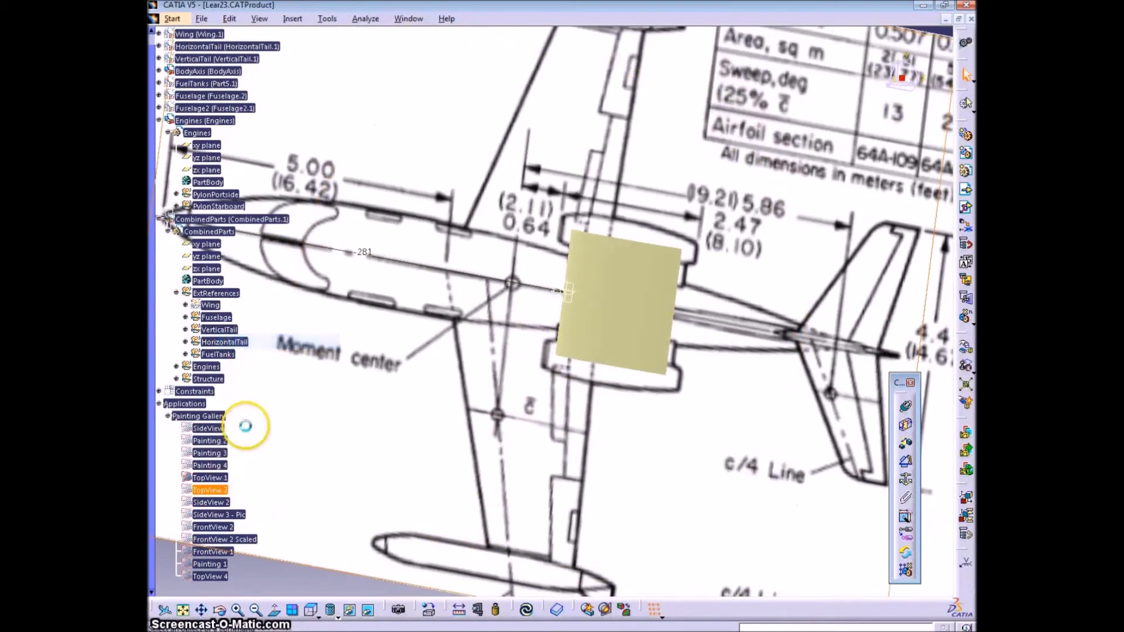
right_click(208, 473)
click(252, 327)
mouse_move(460, 350)
middle_down()
mouse_move(527, 414)
mouse_move(556, 366)
mouse_move(578, 376)
mouse_move(528, 400)
mouse_move(572, 296)
middle_up()
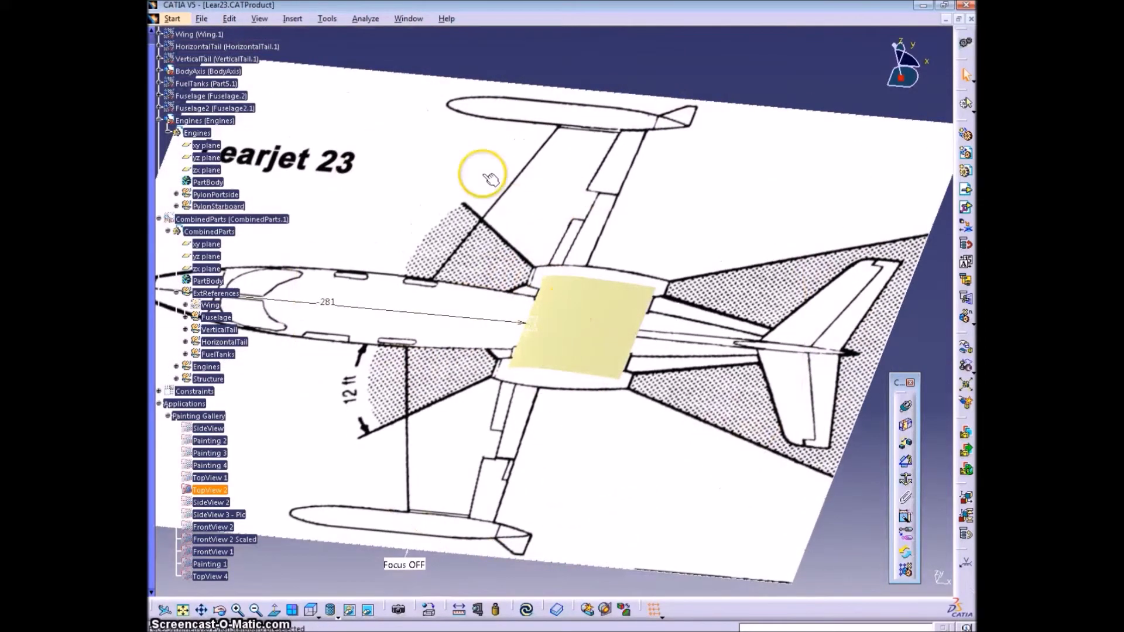
Switch to the Engines part and expand the Airfoils set under PylonPortside
click(403, 19)
click(432, 114)
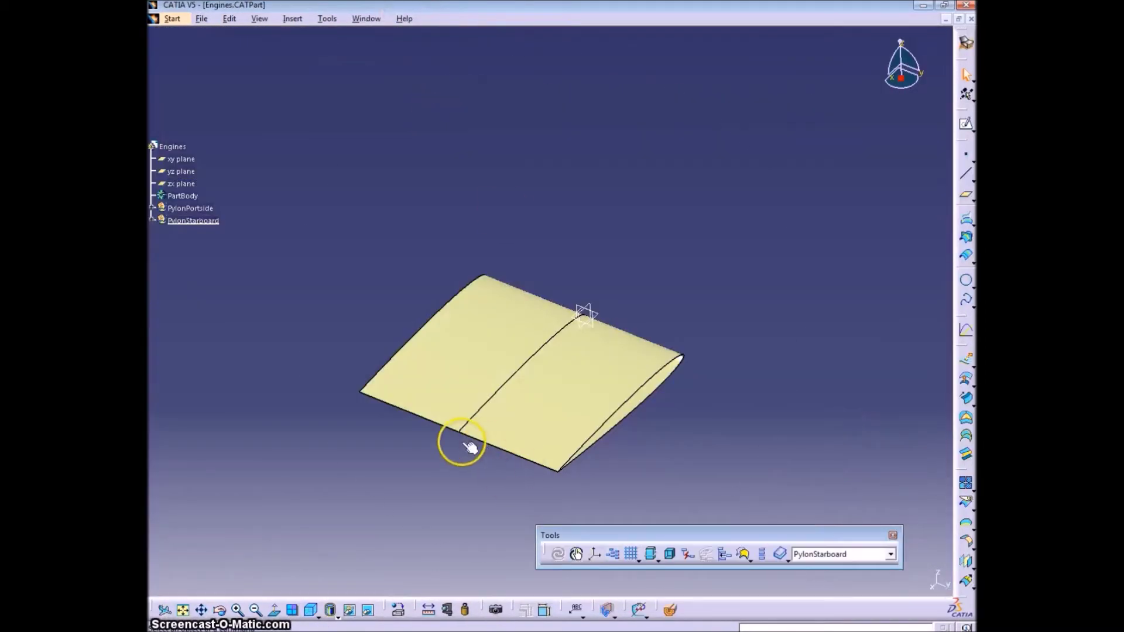
middle_drag(470, 448, 565, 316)
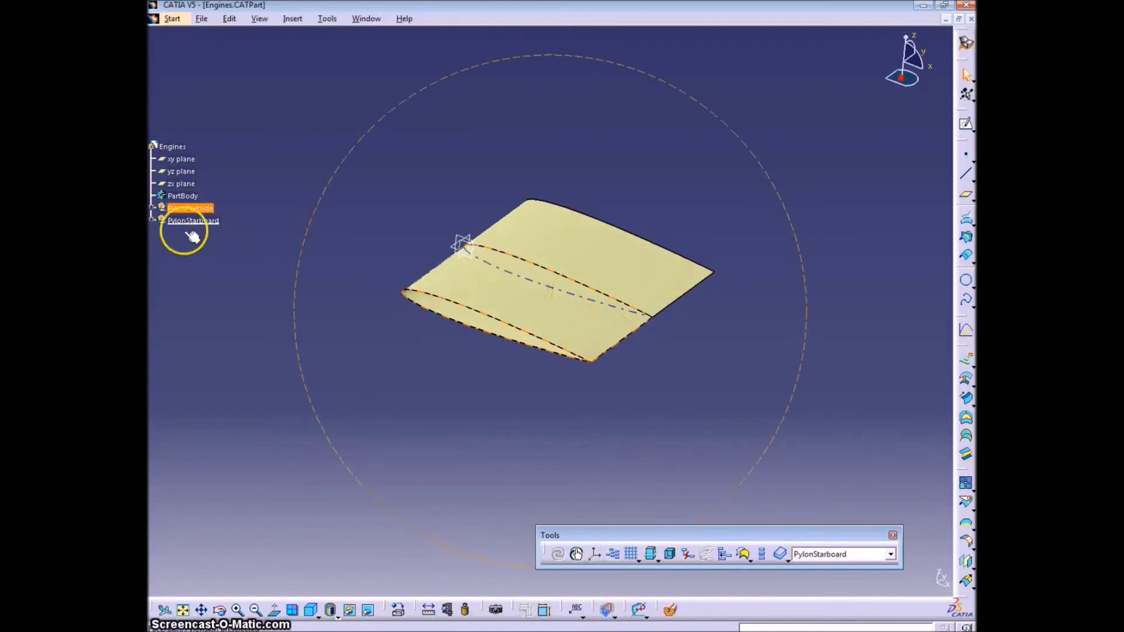
click(153, 209)
click(160, 223)
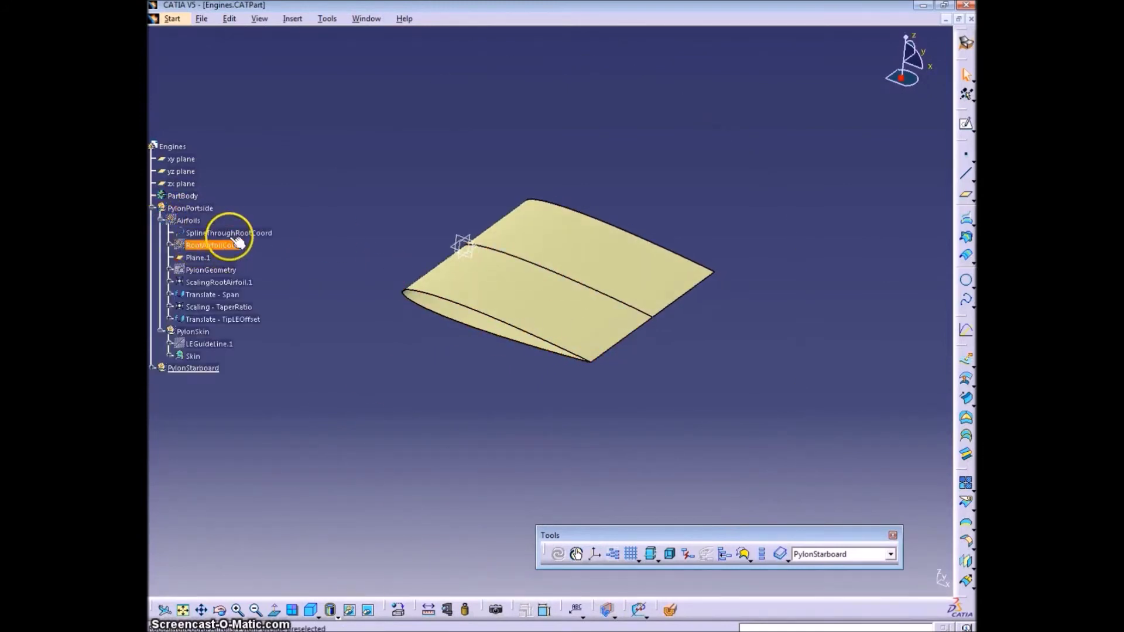
Set the ratio of the ScalingRootAirfoil.1 scaling to 80/78.5
double_click(224, 283)
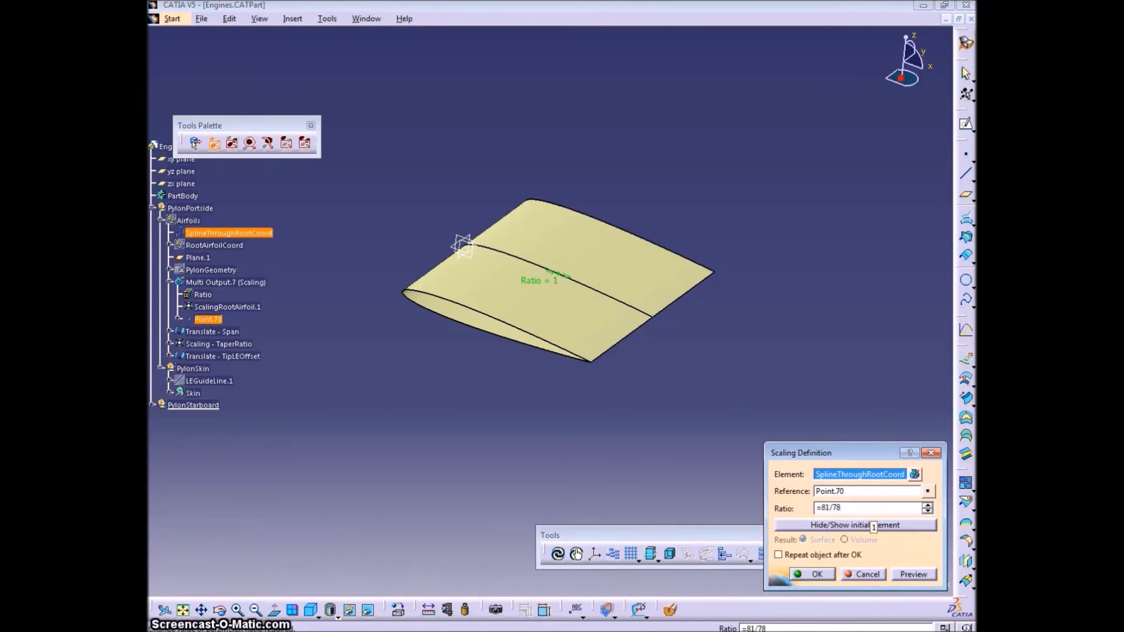
click(908, 574)
click(917, 574)
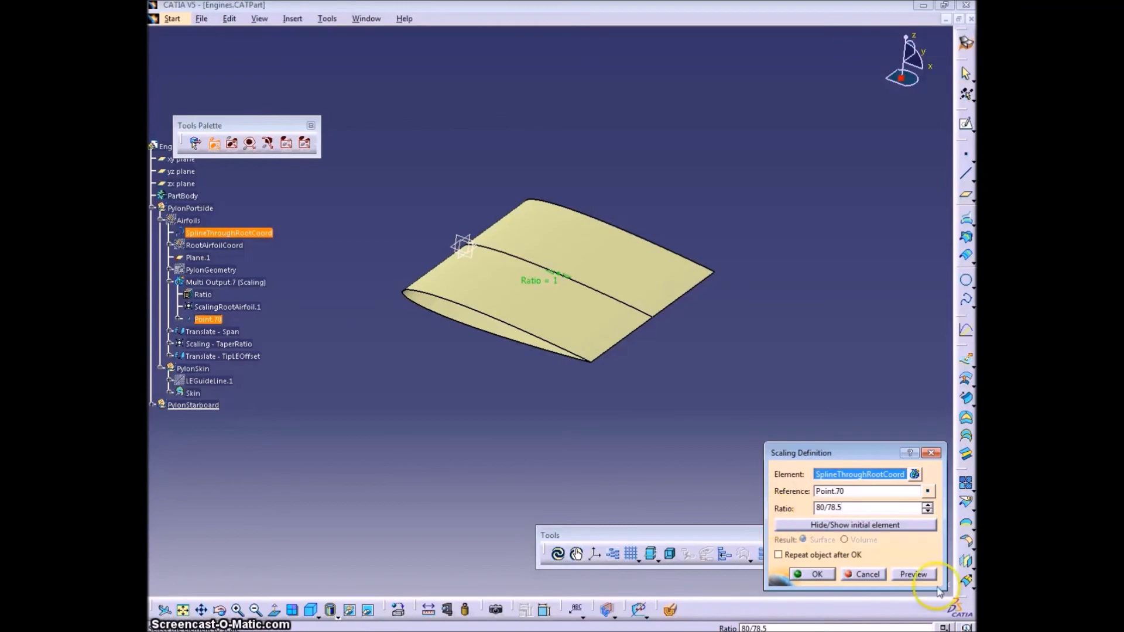
click(935, 581)
click(812, 574)
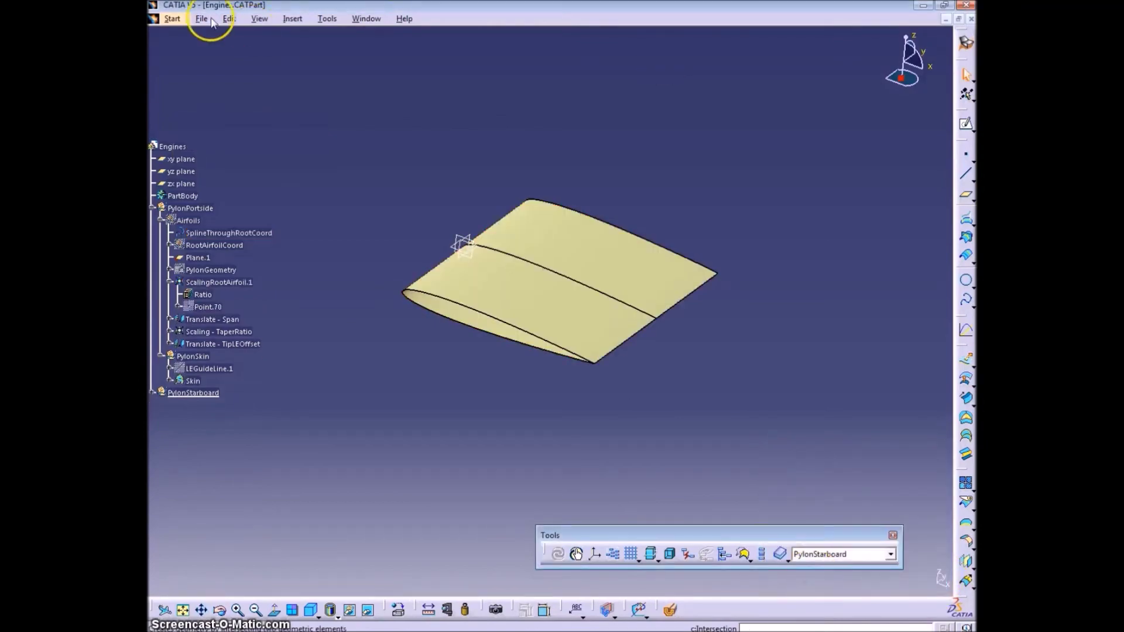
Return to the Lear23 product and compare the rescaled pylons with the TopView 2 painting
click(367, 19)
click(387, 99)
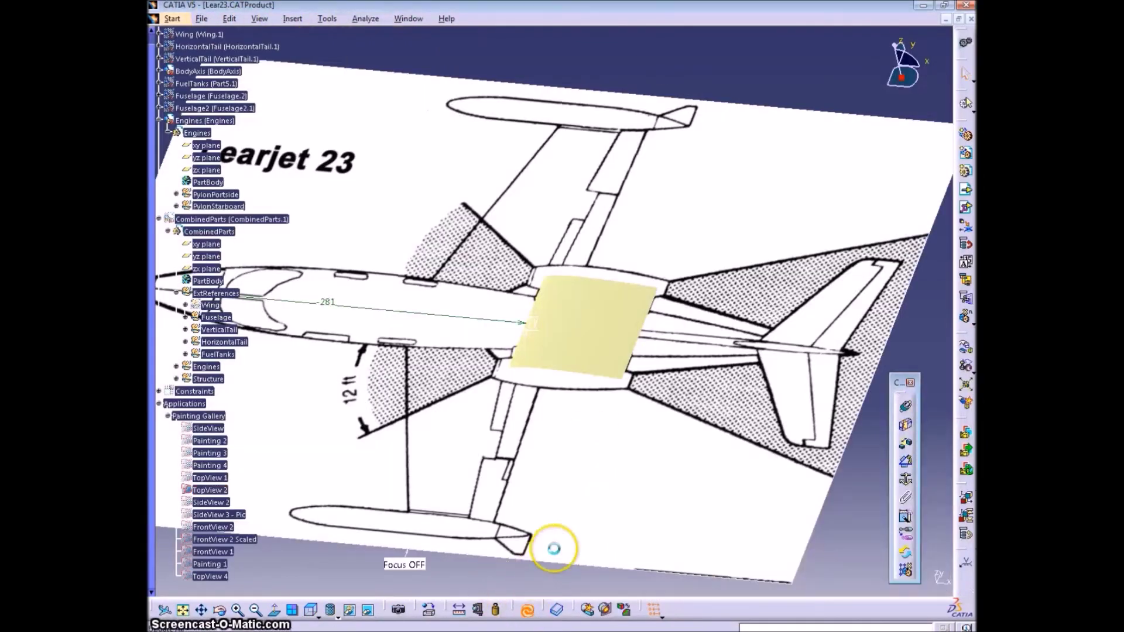
middle_drag(553, 549, 522, 492)
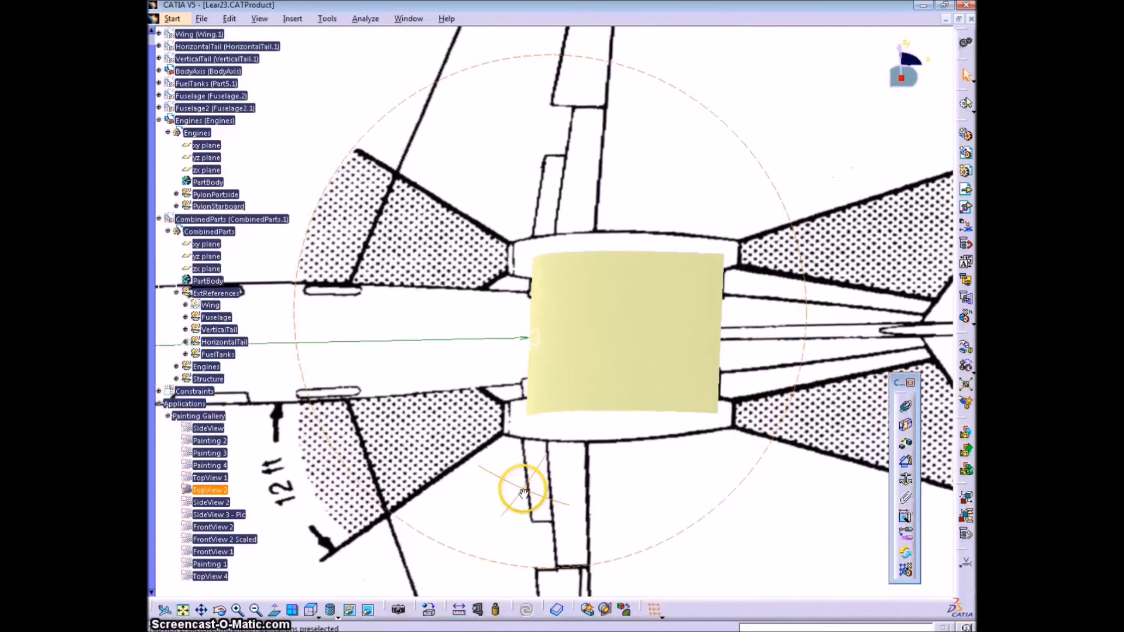
In the Engines part, set the Ratio parameter of ScalingRootAirfoil.1 to 1.03
click(403, 20)
click(429, 116)
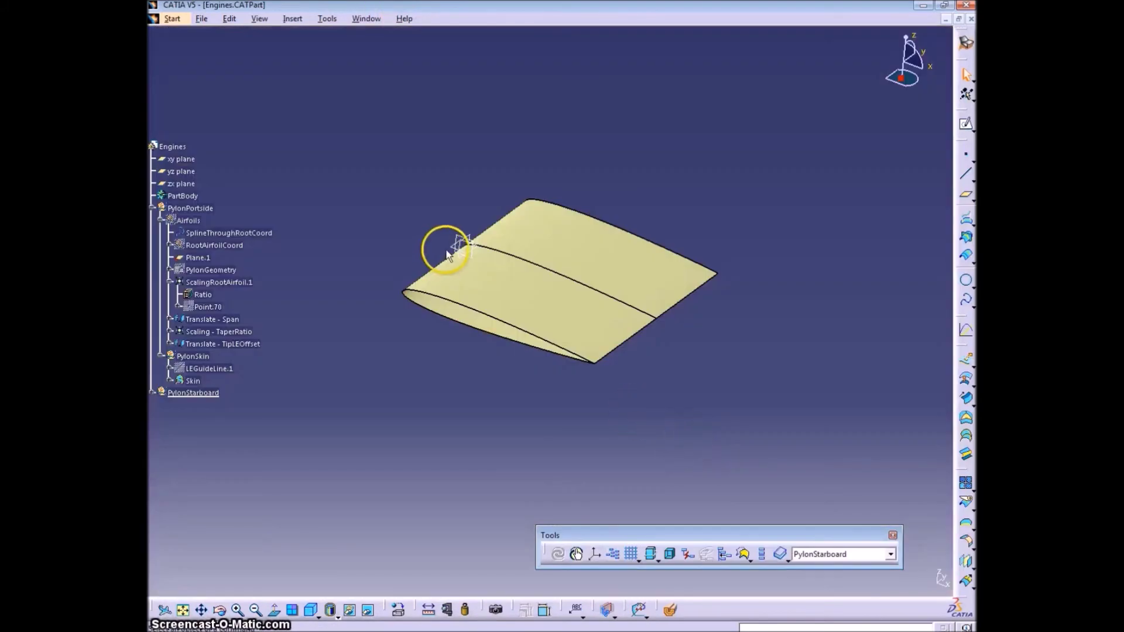
double_click(203, 294)
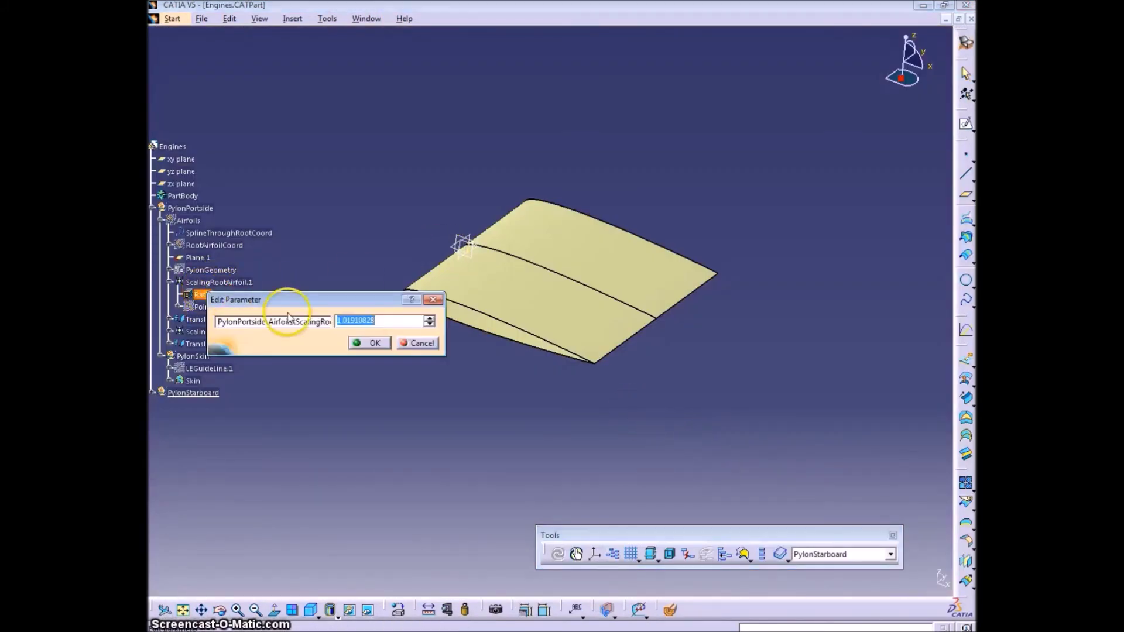
text(1.03)
click(365, 343)
Back in the Lear23 product, set the offset between the Engines and BodyAxis yz planes to -280 in
click(367, 19)
click(399, 99)
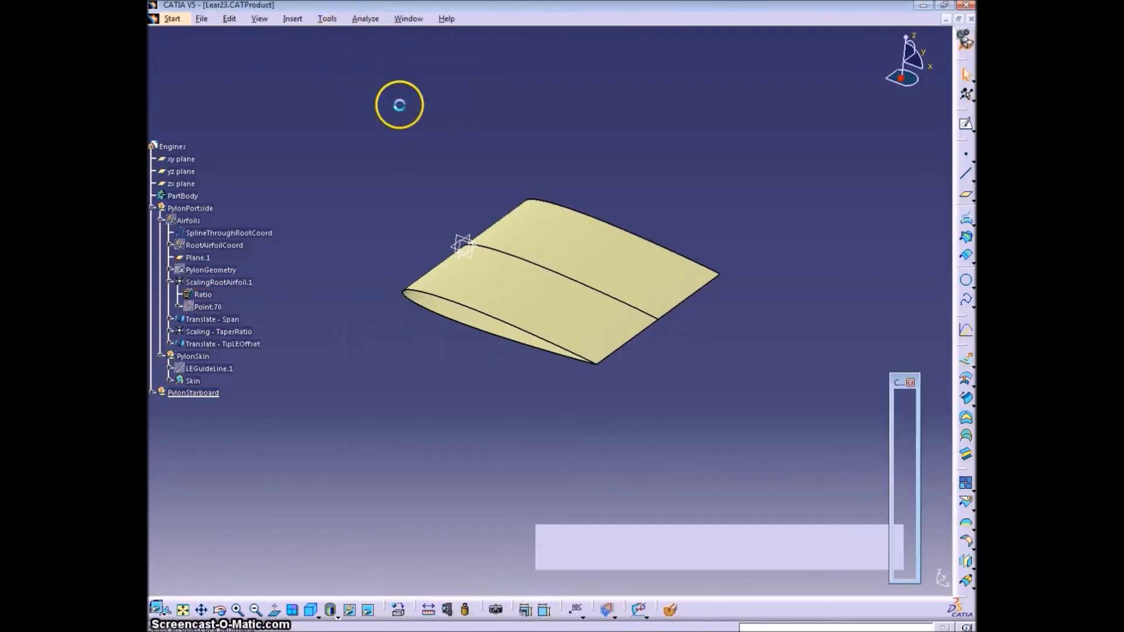
middle_drag(487, 378, 640, 370)
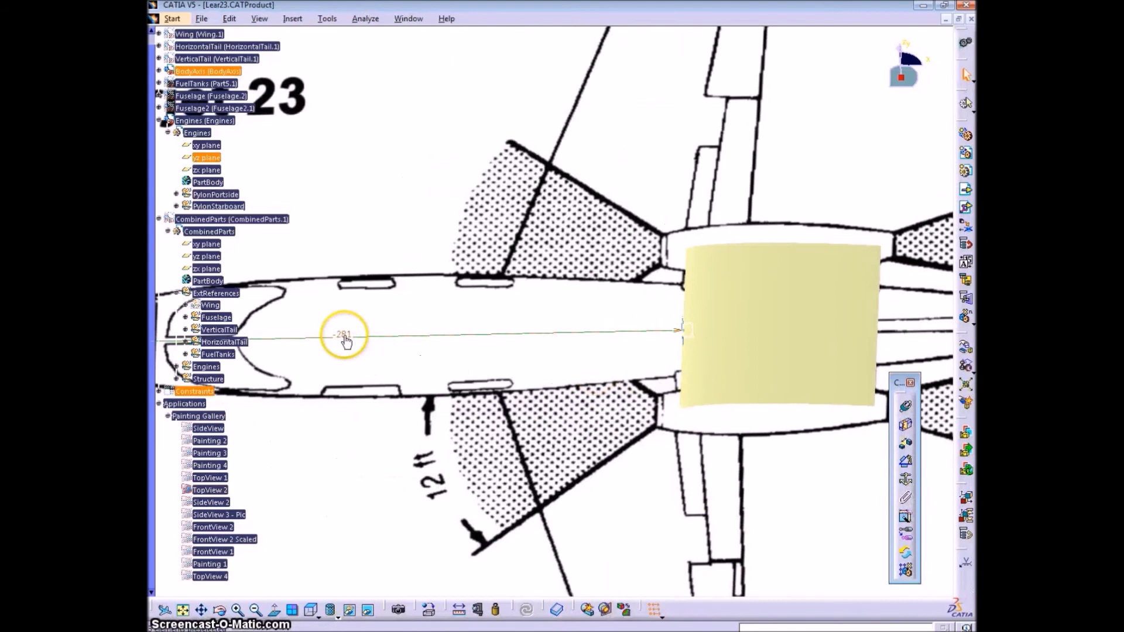
double_click(344, 336)
text(0)
key(Return)
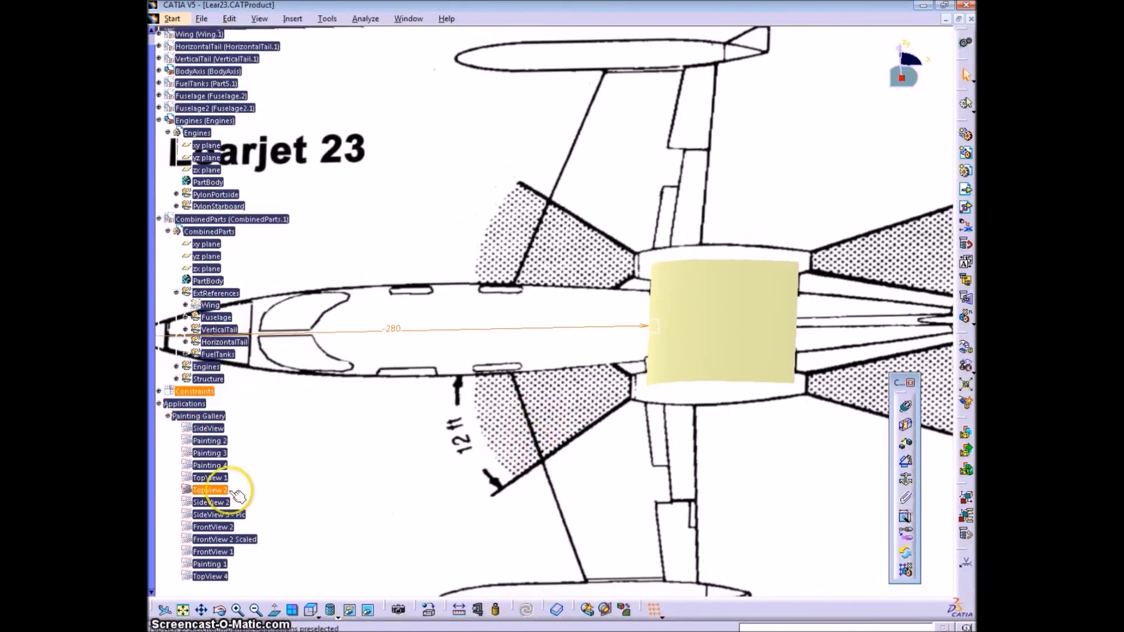
Hide the TopView 2 painting and show TopView 4 again
right_click(211, 491)
click(249, 341)
right_click(214, 575)
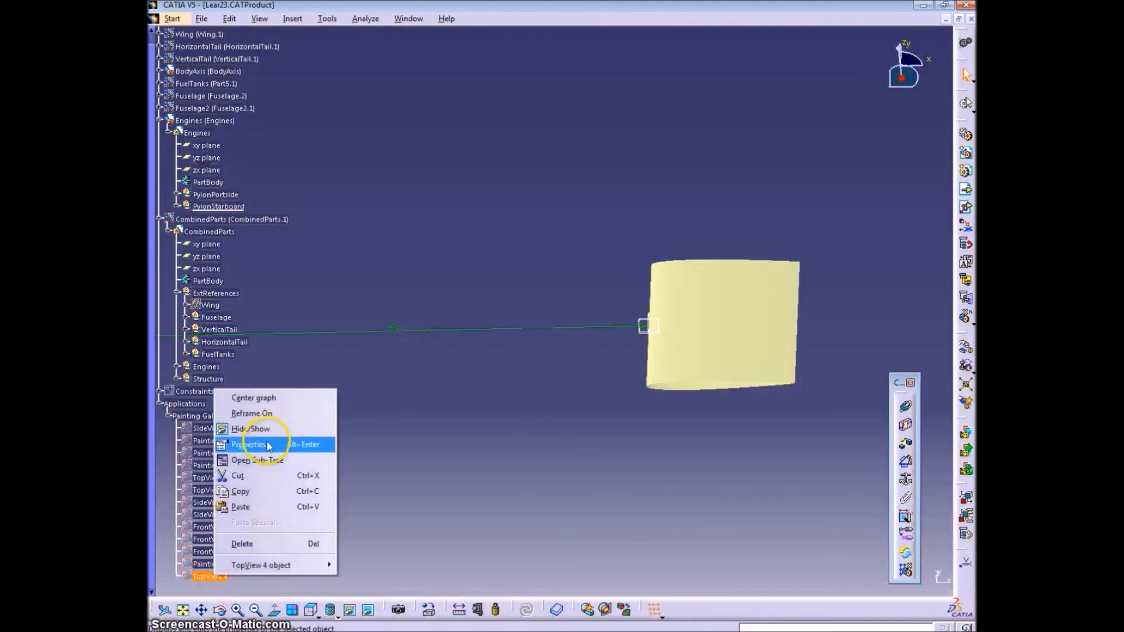
click(253, 430)
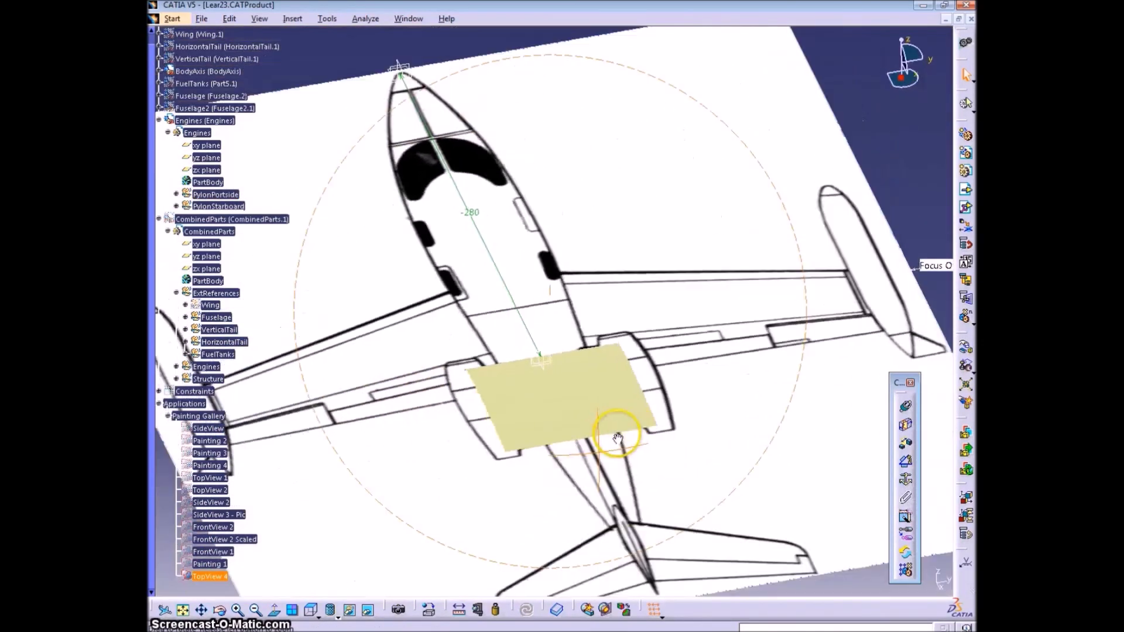